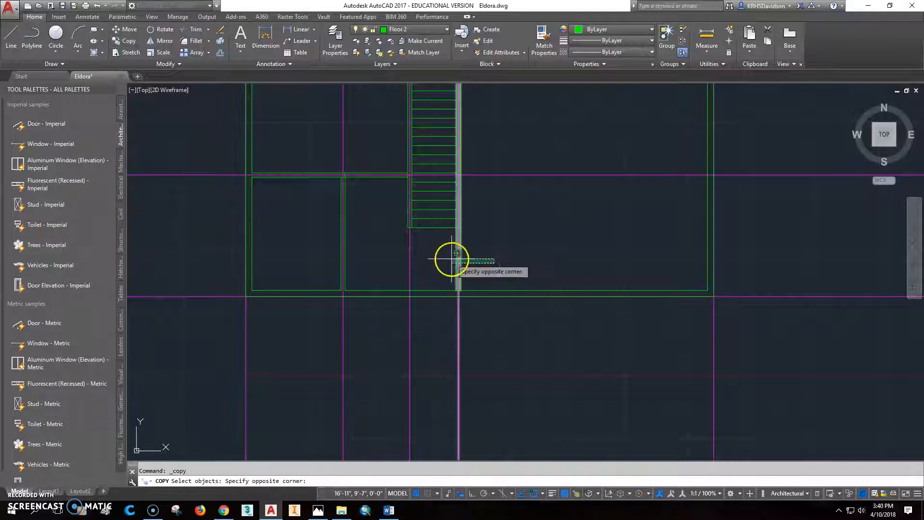
# - Copy the wall right of the stairs with its centre line 9' horizontally to the right, keeping the copy aligned with Ortho
pyautogui.press('Return')
pyautogui.scroll(4, 461, 296)
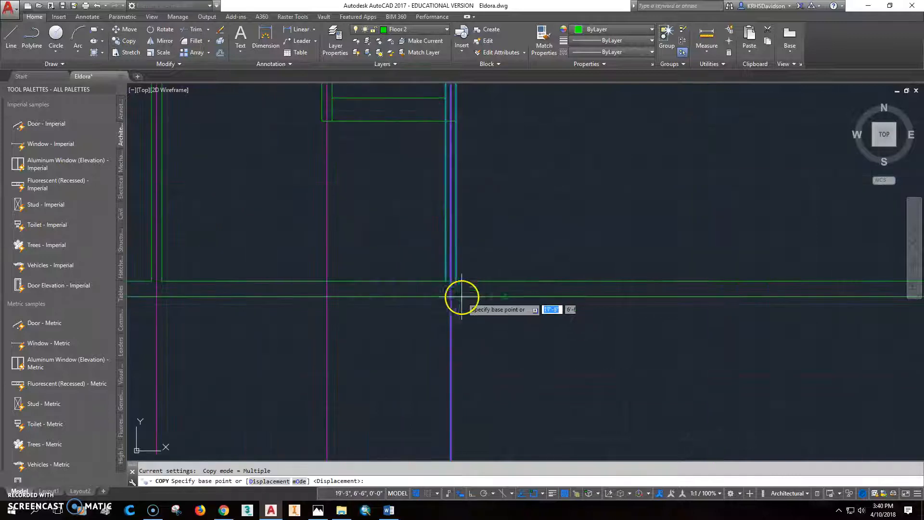
pyautogui.click(496, 350)
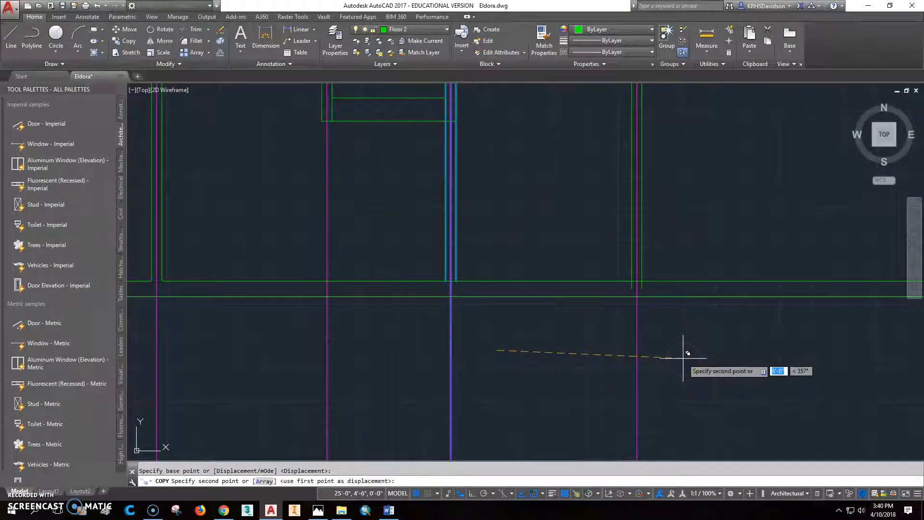
pyautogui.press('F8')
pyautogui.write('9')
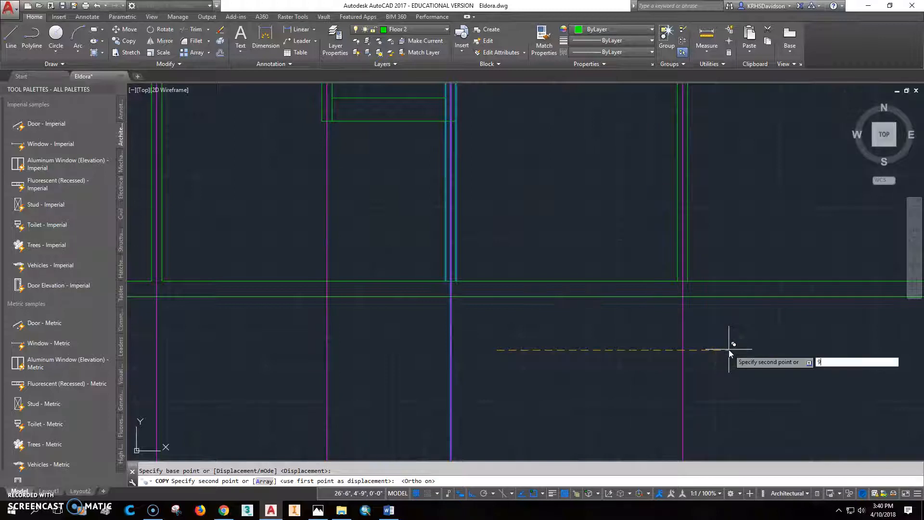
pyautogui.press('Return')
pyautogui.press('Escape')
pyautogui.scroll(-3, 730, 353)
pyautogui.moveTo(709, 406); pyautogui.dragTo(620, 354, button='middle')
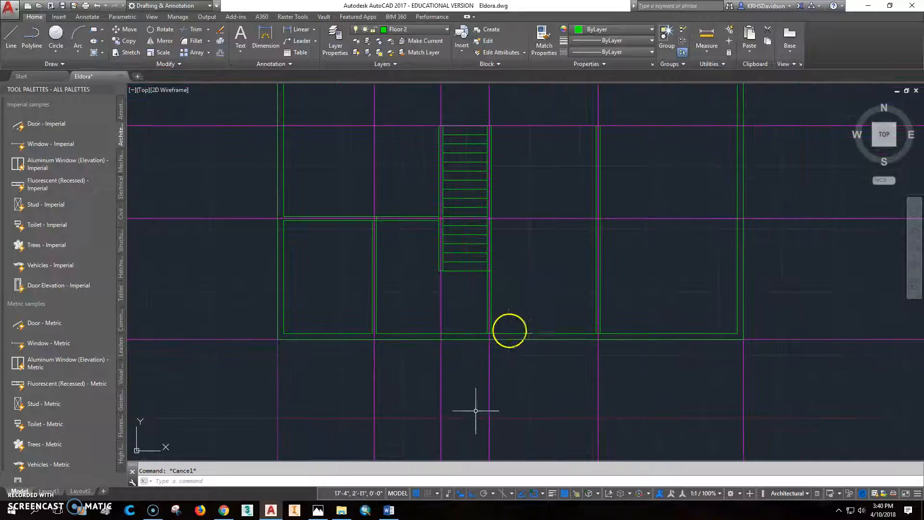
# - Check the floor plan image in Photos and extend both lines of the copied wall up to the inner line of the upper exterior wall
pyautogui.click(318, 509)
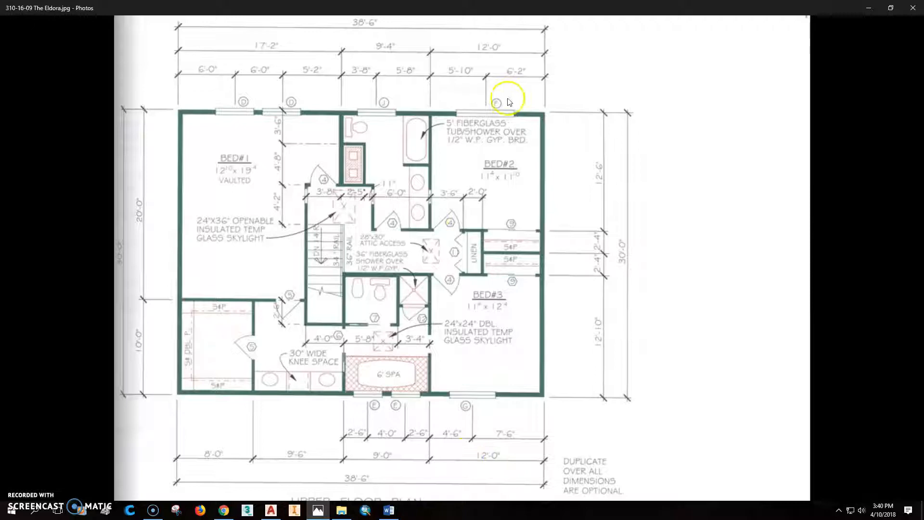
pyautogui.click(270, 508)
pyautogui.moveTo(654, 212)
pyautogui.mouseDown(button='middle')
pyautogui.moveTo(566, 337)
pyautogui.moveTo(557, 327)
pyautogui.mouseUp(button='middle')
pyautogui.scroll(3, 566, 333)
pyautogui.scroll(-2, 566, 332)
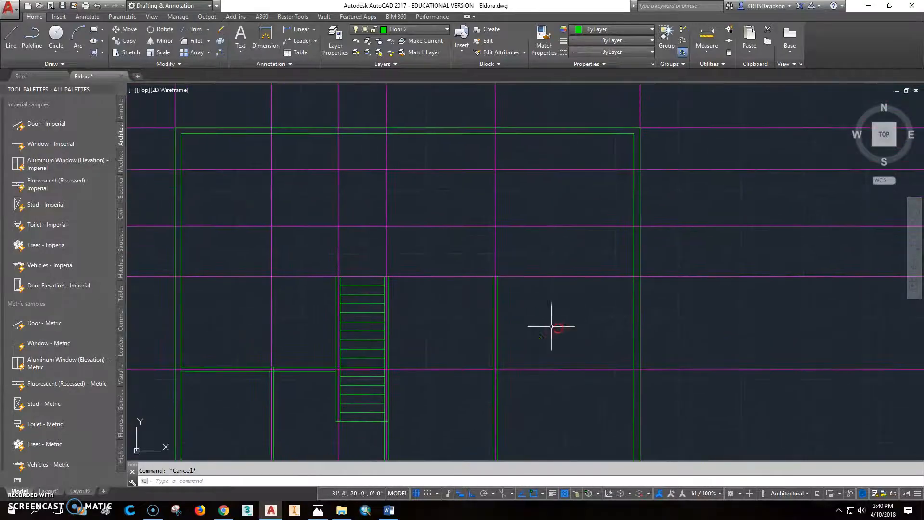
pyautogui.click(209, 30)
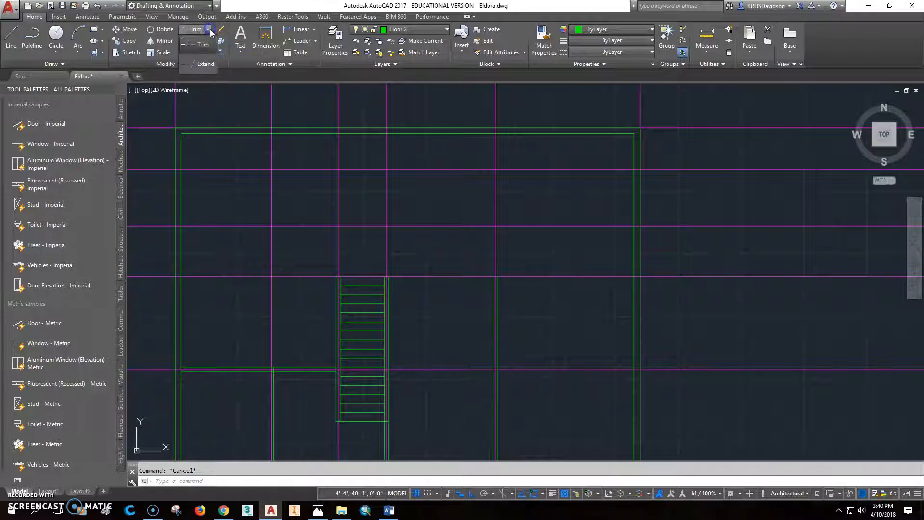
pyautogui.click(205, 67)
pyautogui.rightClick(532, 247)
pyautogui.click(497, 280)
pyautogui.click(497, 202)
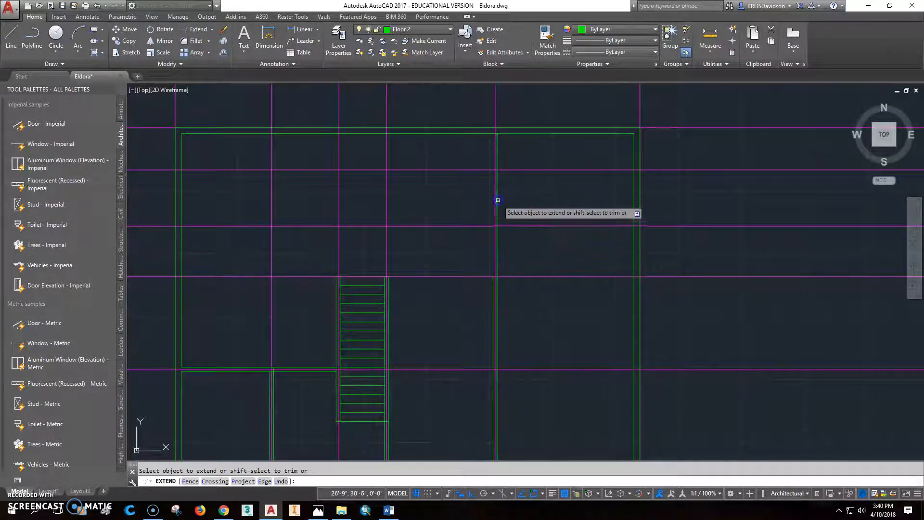
pyautogui.click(491, 279)
pyautogui.click(491, 211)
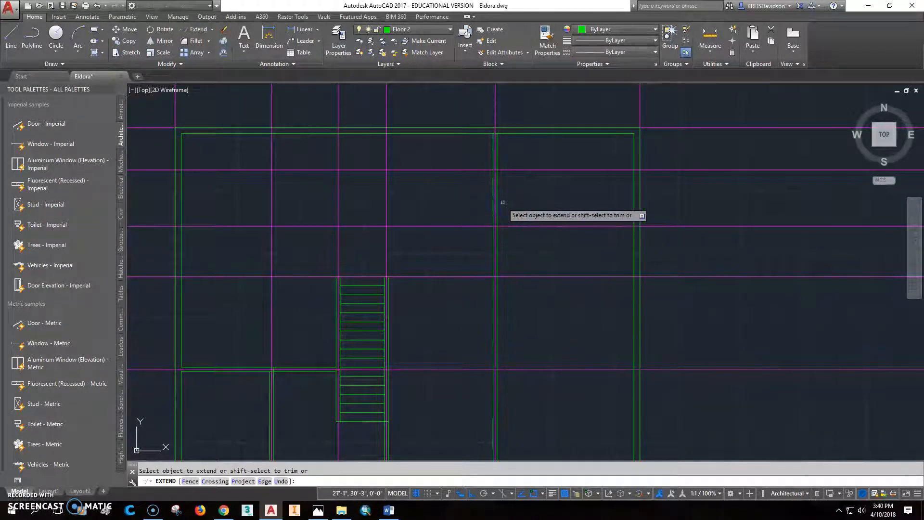
pyautogui.scroll(-2, 541, 303)
pyautogui.press('Escape')
pyautogui.scroll(1, 540, 299)
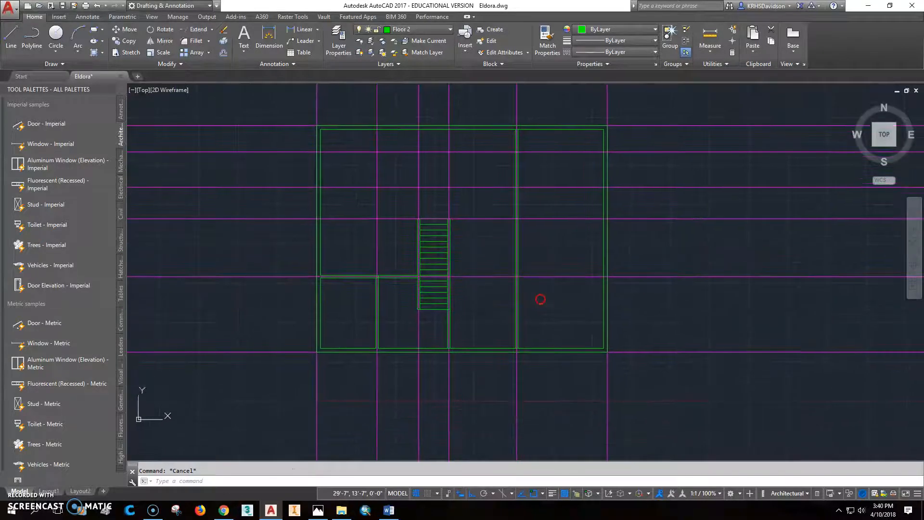
# - Examine the wall layout and dimensions on the upper floor plan image in Photos and return to the AutoCAD drawing
pyautogui.click(317, 510)
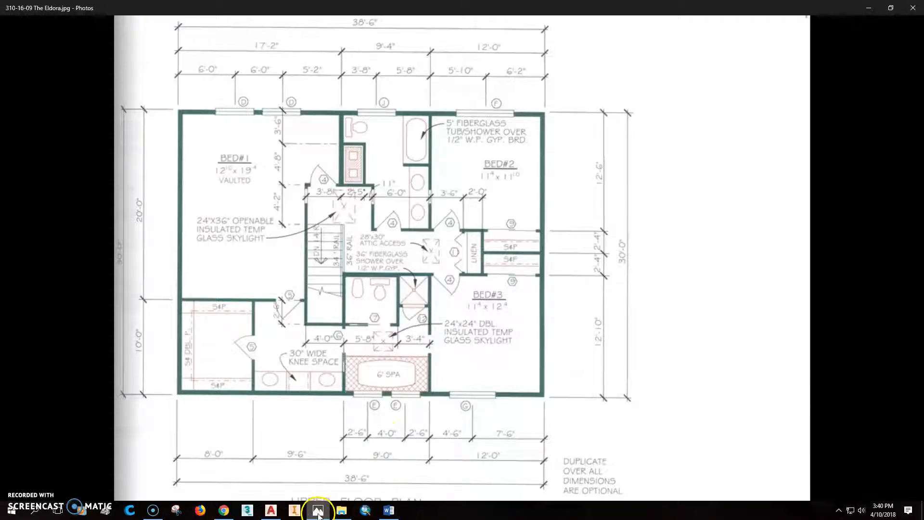
pyautogui.click(278, 515)
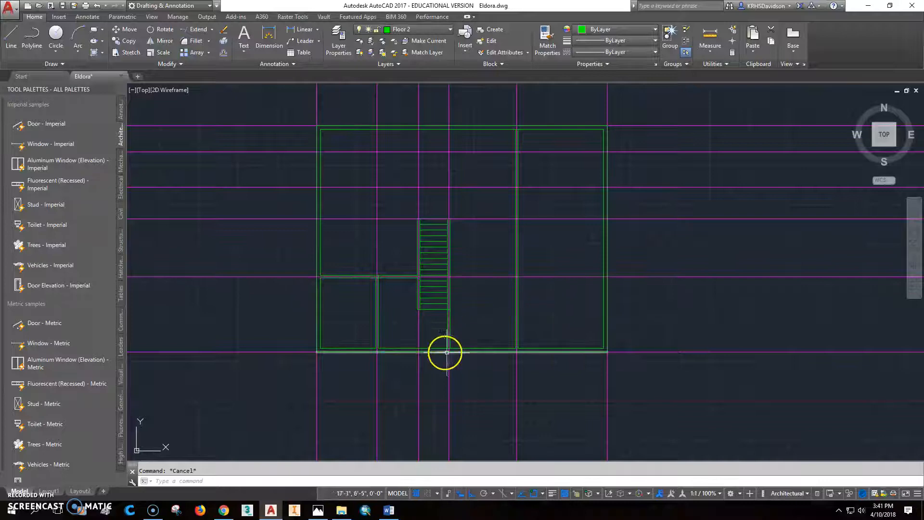
pyautogui.click(318, 511)
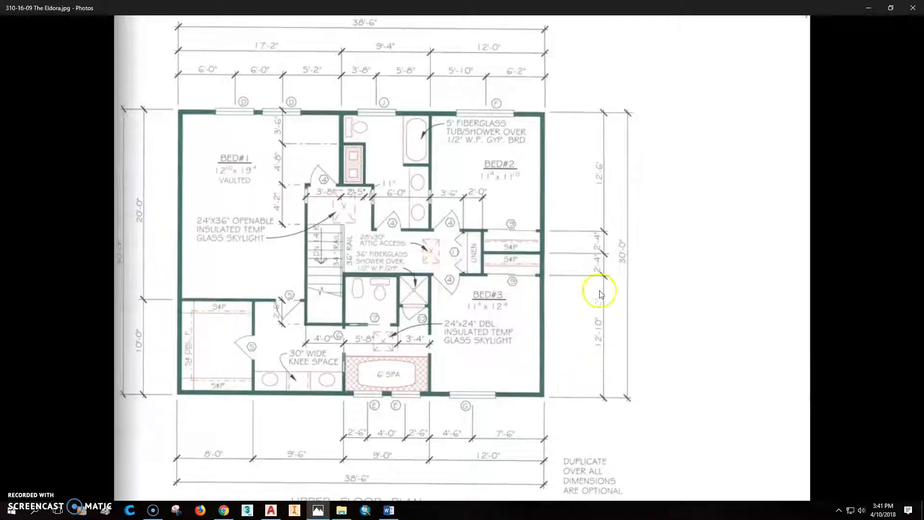
pyautogui.click(270, 511)
pyautogui.moveTo(674, 368); pyautogui.dragTo(498, 374, button='middle')
pyautogui.scroll(2, 385, 358)
pyautogui.moveTo(280, 345)
pyautogui.mouseDown(button='middle')
pyautogui.moveTo(398, 322)
pyautogui.moveTo(453, 260)
pyautogui.mouseUp(button='middle')
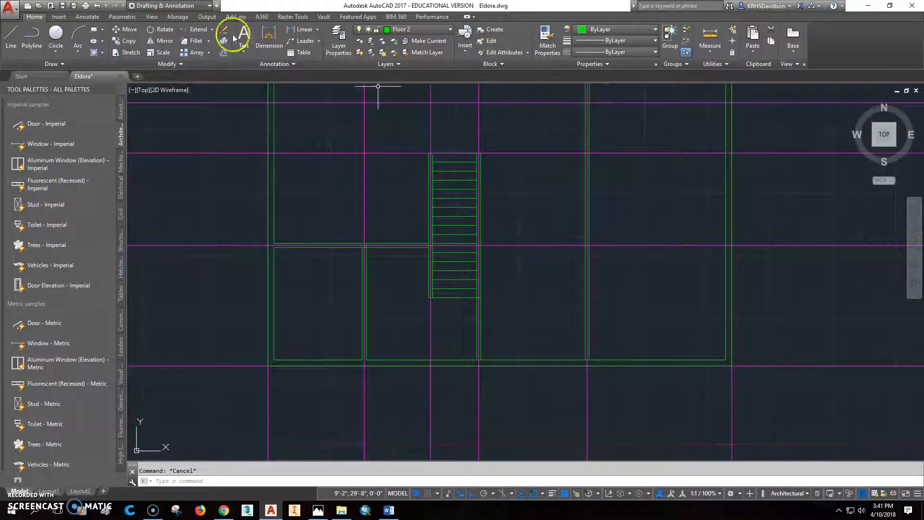
# - Trim the horizontal construction line of the lower-left rooms' upper wall back to the construction line at the stairs' left wall
pyautogui.click(213, 30)
pyautogui.click(204, 44)
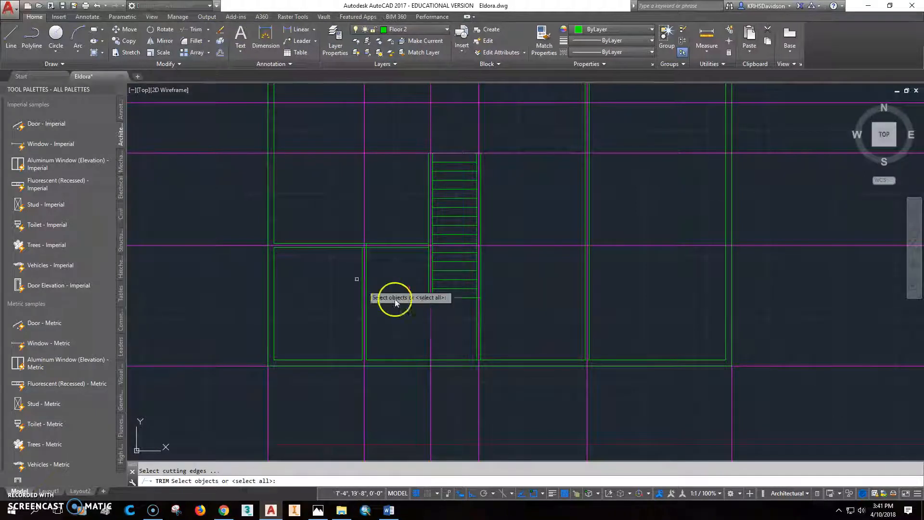
pyautogui.click(430, 317)
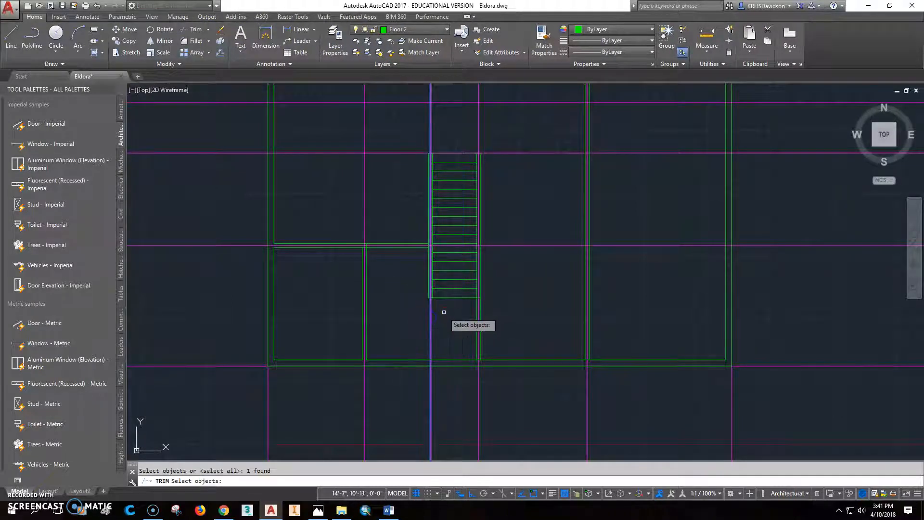
pyautogui.rightClick(489, 264)
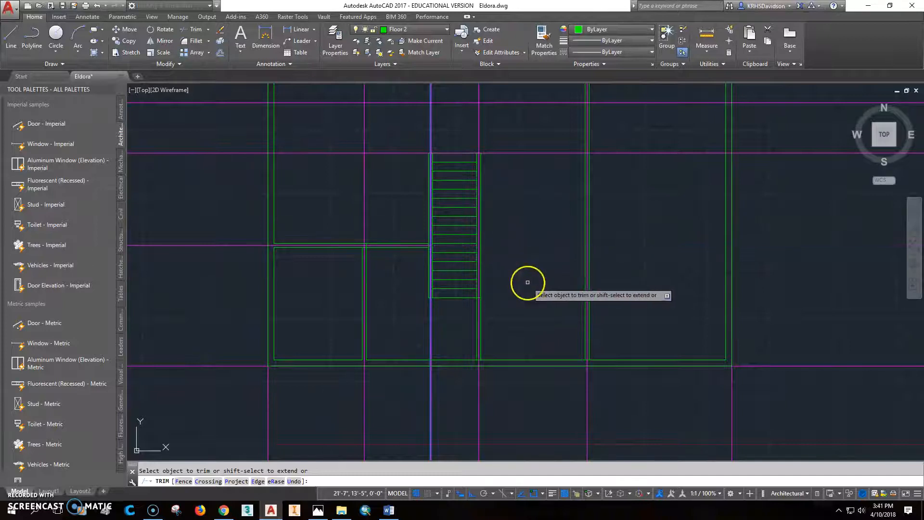
pyautogui.press('Escape')
pyautogui.scroll(-3, 539, 273)
pyautogui.scroll(3, 490, 275)
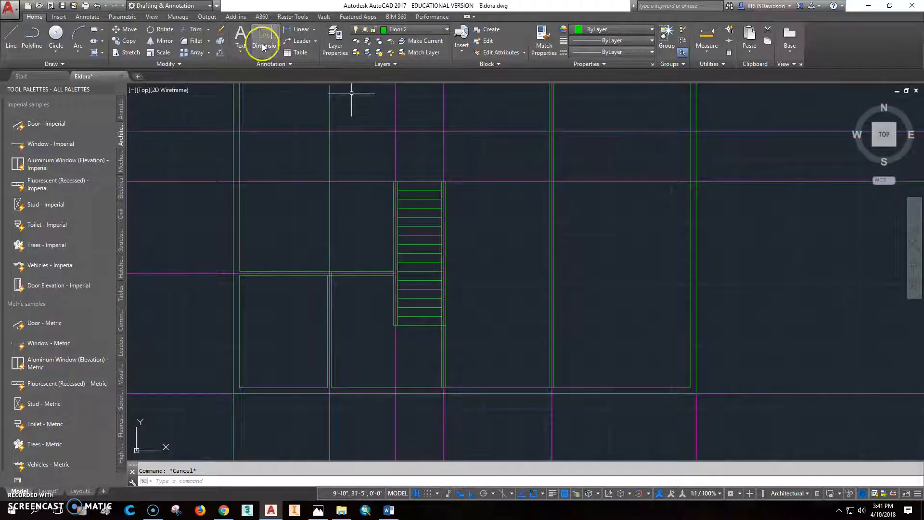
# - Offset the horizontal construction line along the lower exterior wall upward by 12'10"
pyautogui.click(219, 53)
pyautogui.write("12'10")
pyautogui.press('Return')
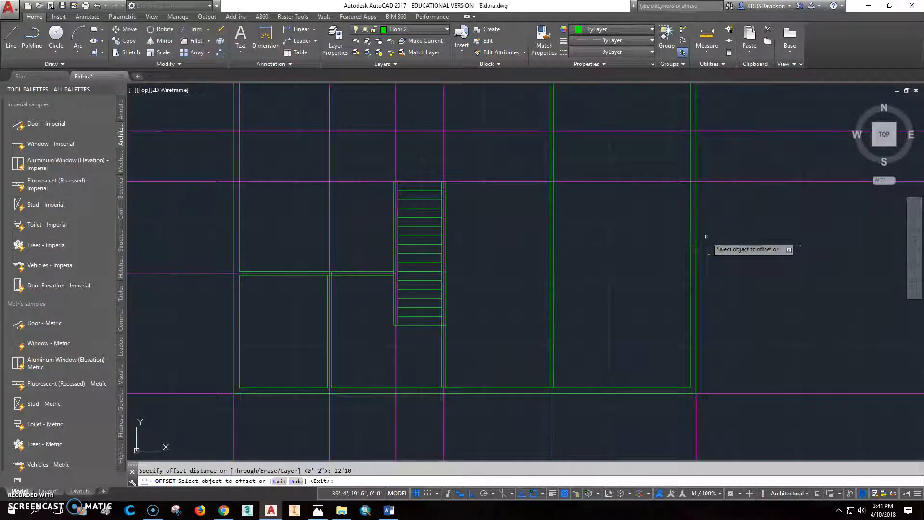
pyautogui.click(781, 392)
pyautogui.click(779, 355)
pyautogui.moveTo(776, 344); pyautogui.dragTo(752, 374, button='middle')
pyautogui.press('Escape')
pyautogui.press('Escape')
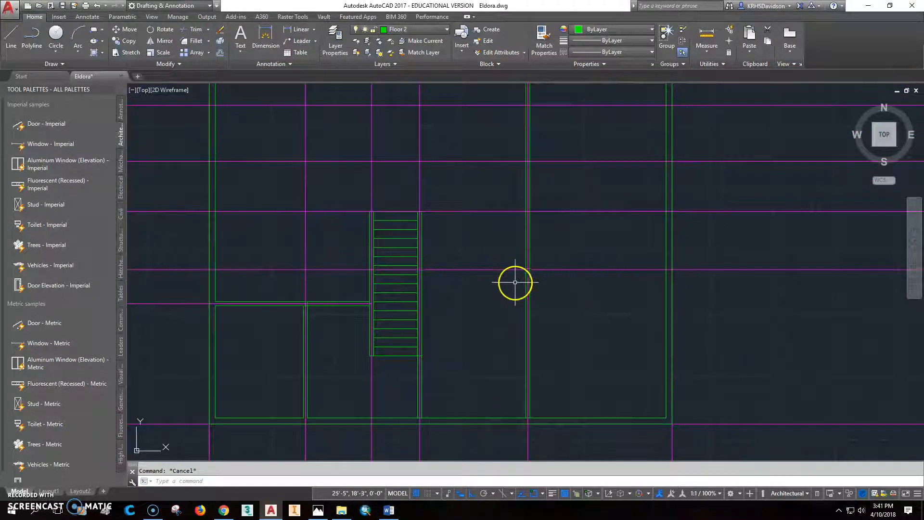
# - Draw a line along the new horizontal construction line from the wall right of the stairs to the copied wall
pyautogui.scroll(2, 453, 280)
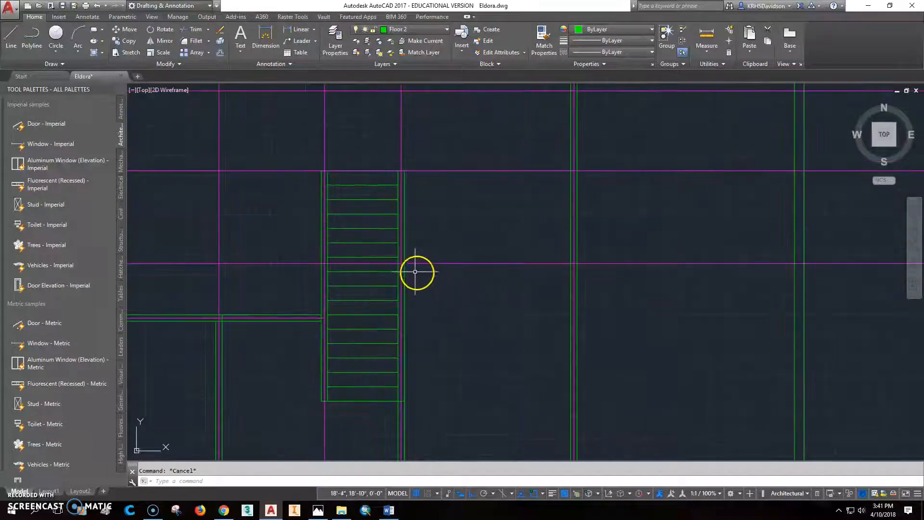
pyautogui.click(13, 37)
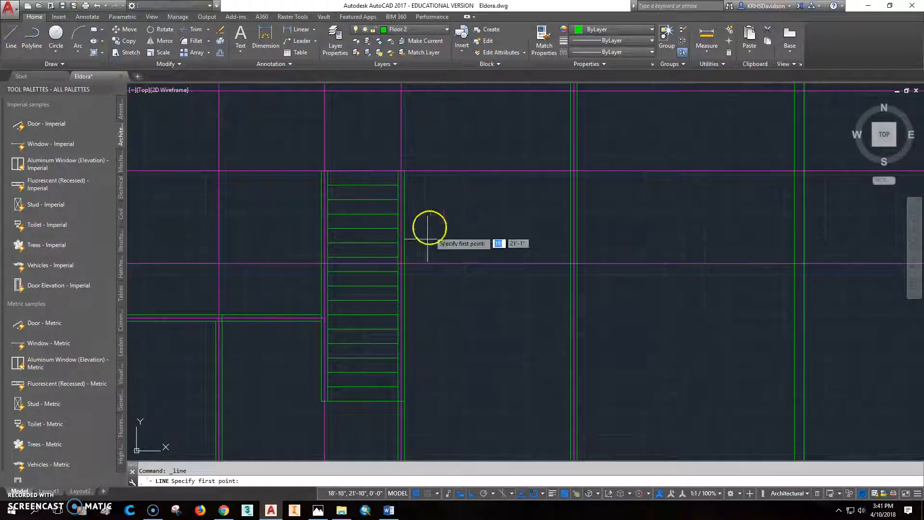
pyautogui.click(405, 263)
pyautogui.click(573, 263)
pyautogui.press('Escape')
# - Offset the new horizontal line 2" above and 2" below to form the two wall faces
pyautogui.click(222, 54)
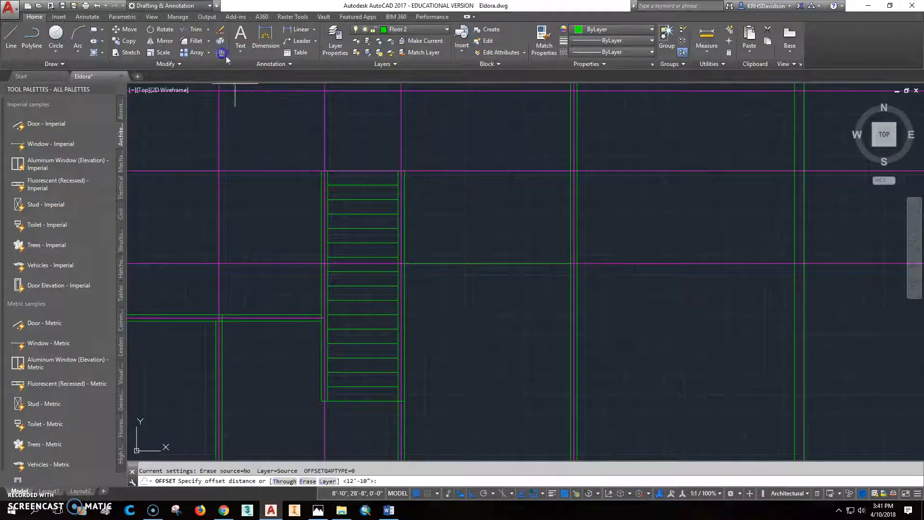
pyautogui.write('2"')
pyautogui.press('Return')
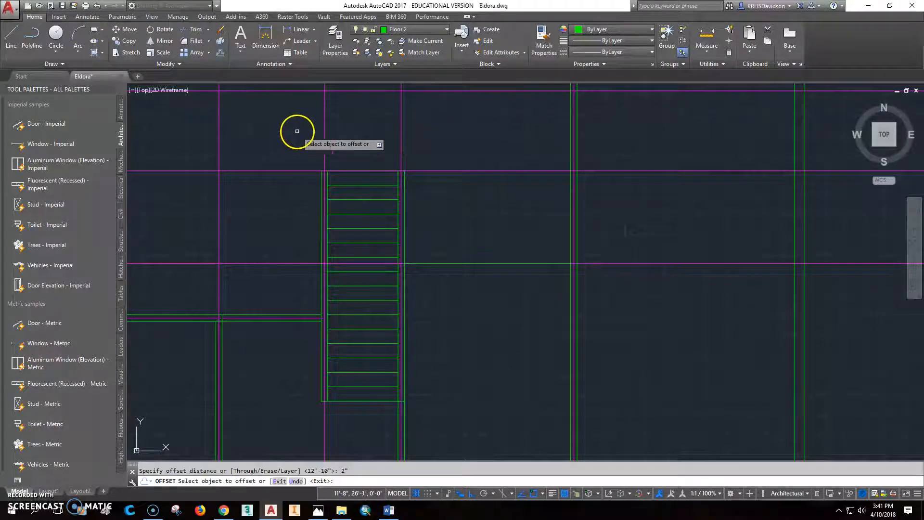
pyautogui.click(496, 265)
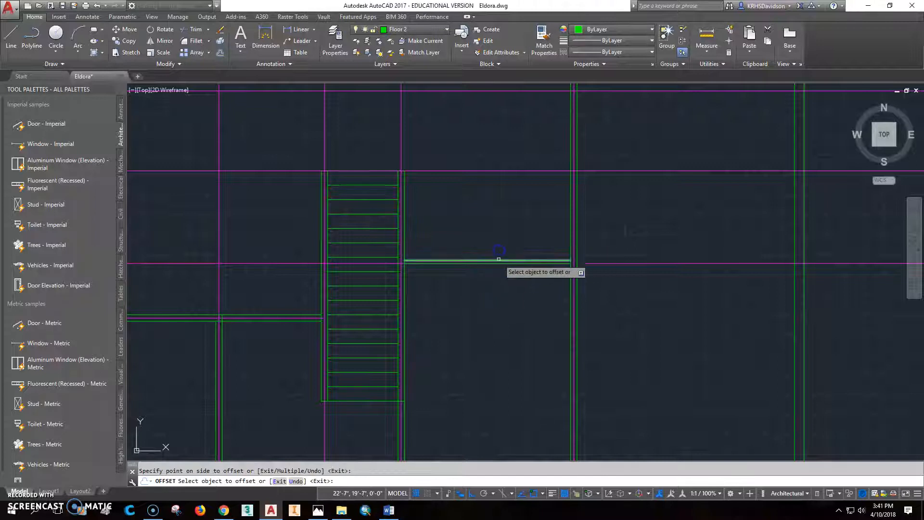
pyautogui.click(499, 277)
pyautogui.press('Escape')
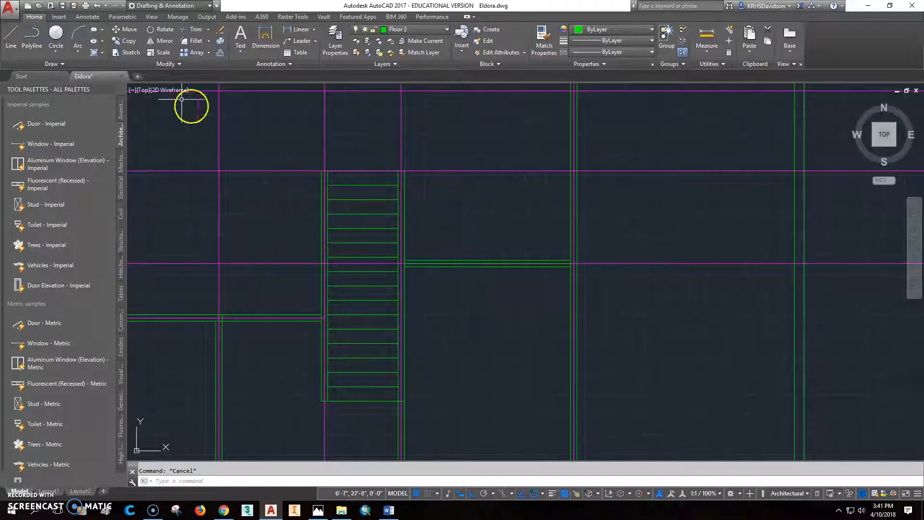
# - Erase the original middle line between the two new horizontal wall faces
pyautogui.click(221, 30)
pyautogui.click(453, 264)
pyautogui.press('Return')
pyautogui.press('Escape')
pyautogui.scroll(-4, 493, 299)
pyautogui.scroll(2, 450, 292)
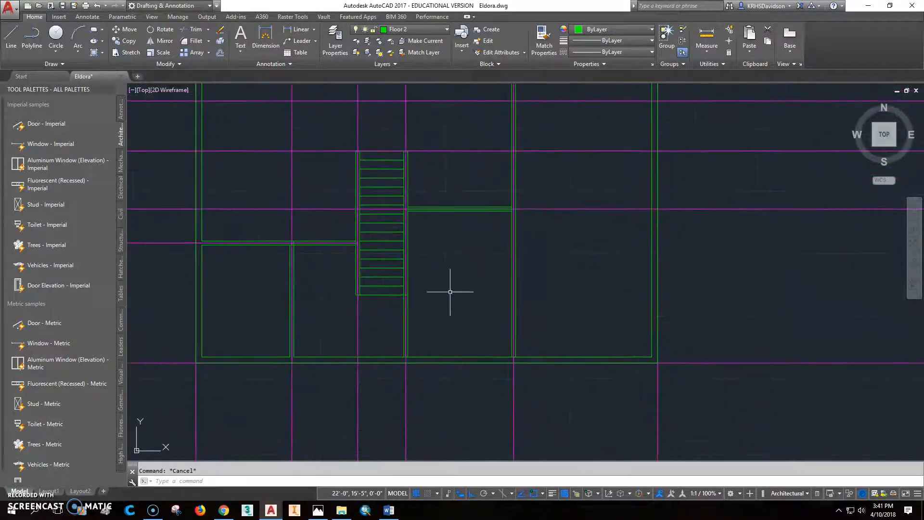
# - Check the floor plan image in Photos and offset the horizontal line at the lower end of the stairs 4" upward
pyautogui.click(318, 510)
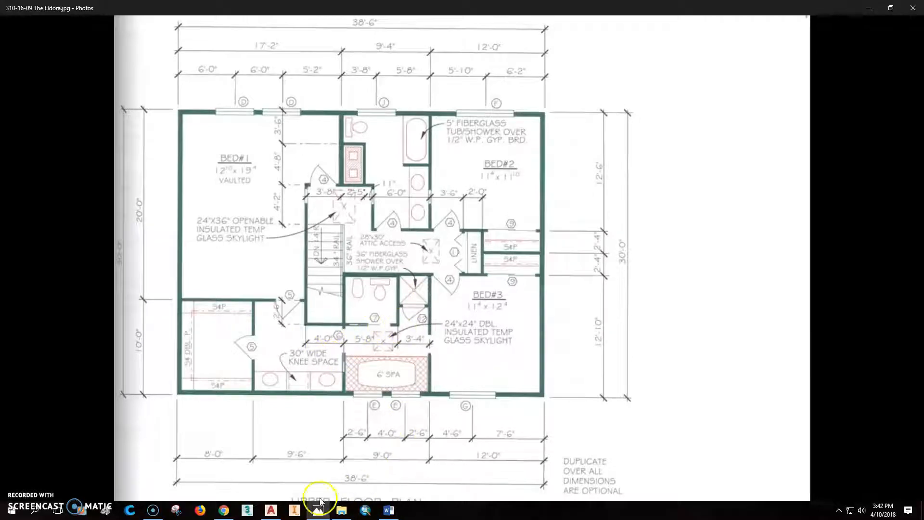
pyautogui.click(271, 510)
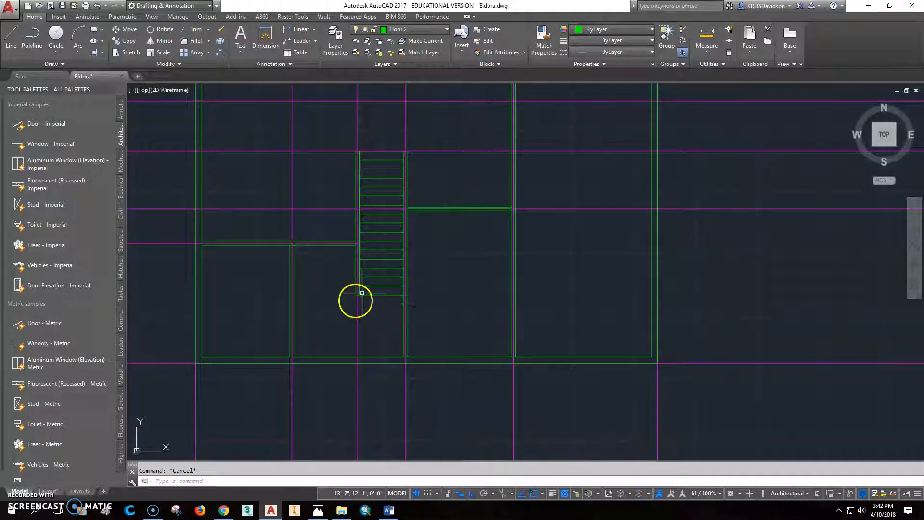
pyautogui.scroll(3, 381, 299)
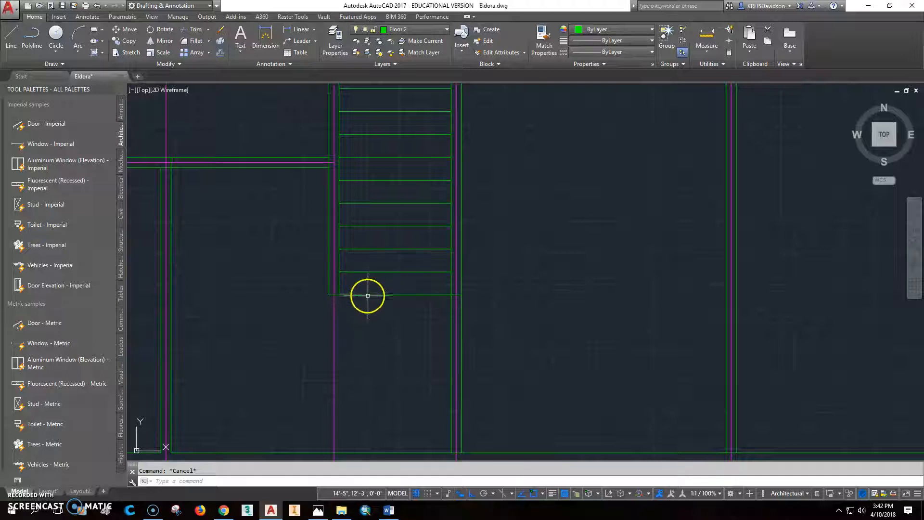
pyautogui.click(220, 52)
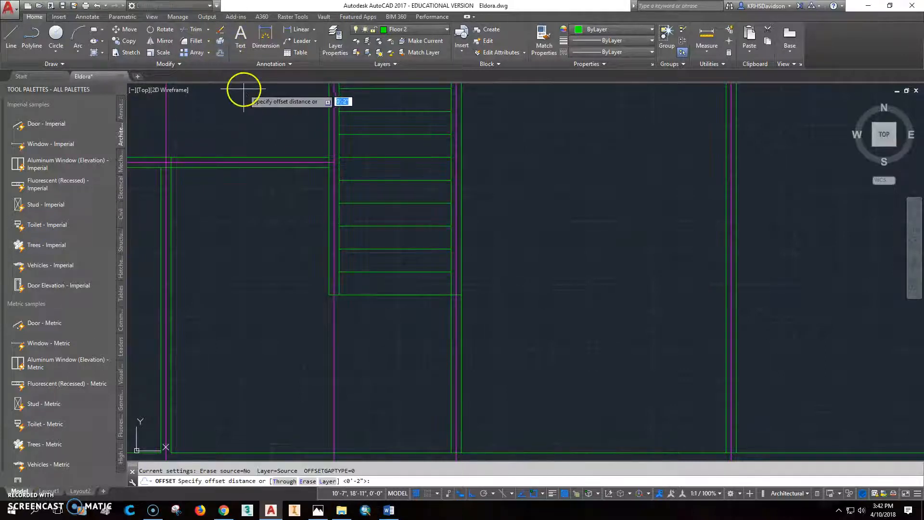
pyautogui.write('4')
pyautogui.press('Return')
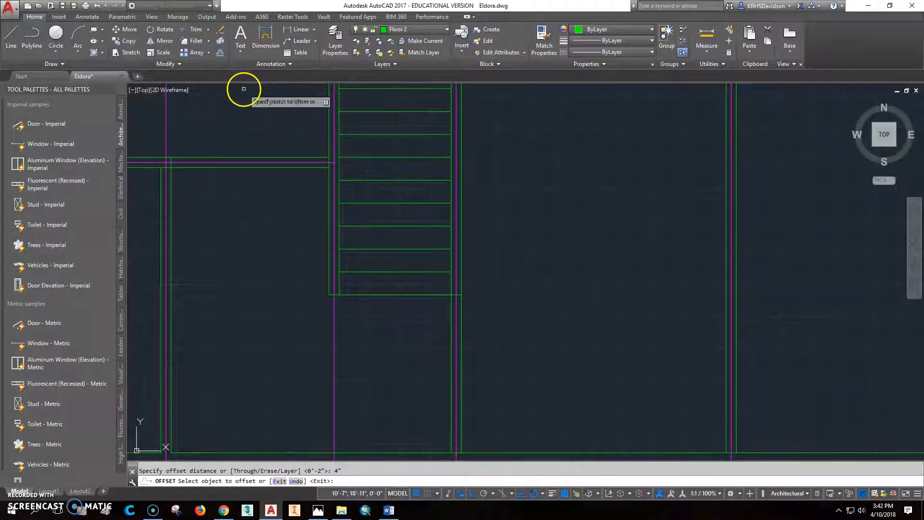
pyautogui.click(400, 294)
pyautogui.click(403, 274)
pyautogui.press('Escape')
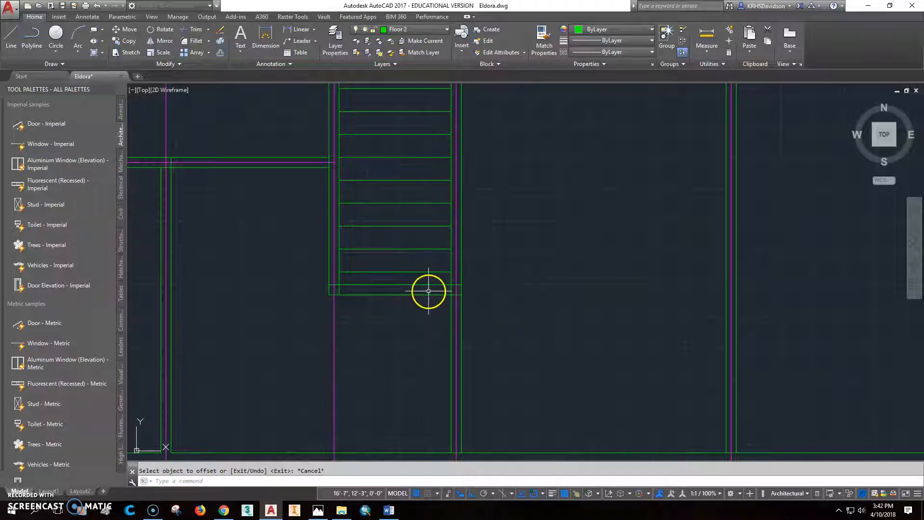
# - Erase the three lowest stair tread lines above the new wall at the lower end of the stairs
pyautogui.press('Delete')
pyautogui.click(423, 249)
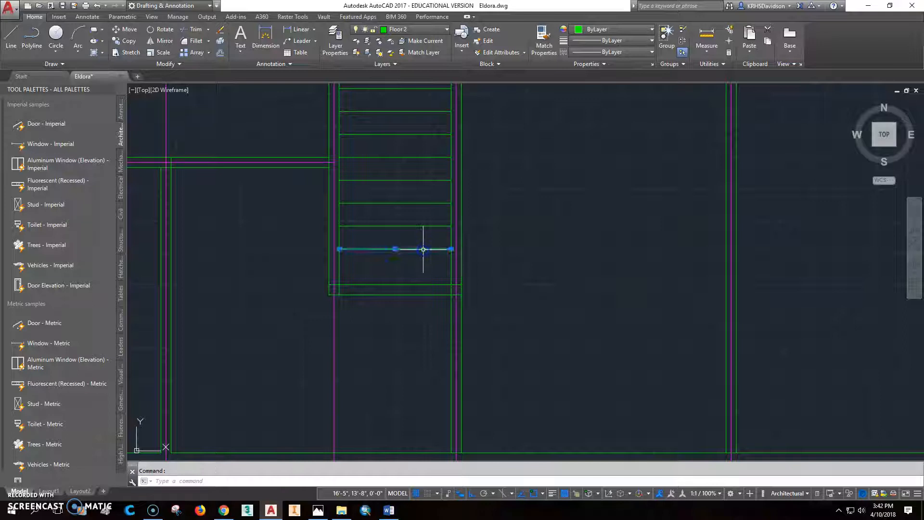
pyautogui.click(418, 226)
pyautogui.moveTo(510, 241); pyautogui.dragTo(483, 249, button='middle')
pyautogui.scroll(-2, 425, 288)
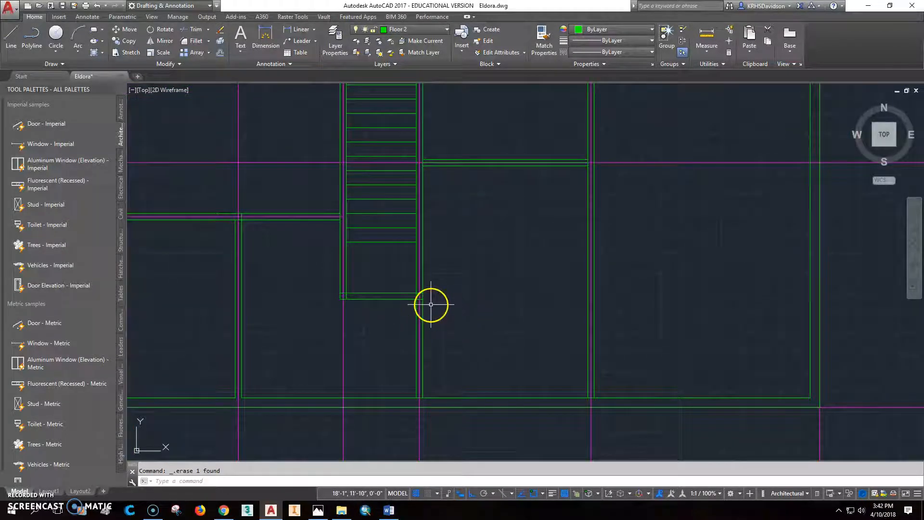
# - Trim the overlapping wall face lines at both corners where the wall below the stairs meets the side walls
pyautogui.click(196, 29)
pyautogui.scroll(3, 416, 295)
pyautogui.click(415, 310)
pyautogui.click(404, 269)
pyautogui.click(425, 293)
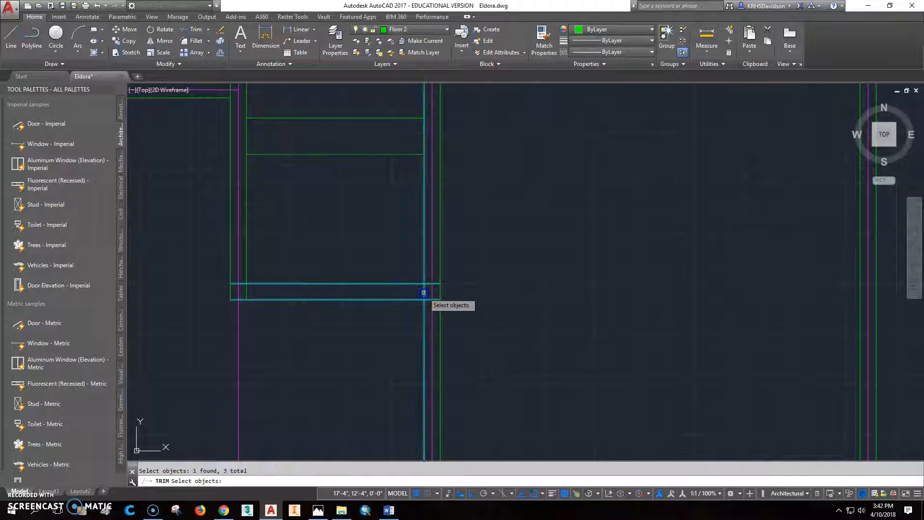
pyautogui.click(246, 264)
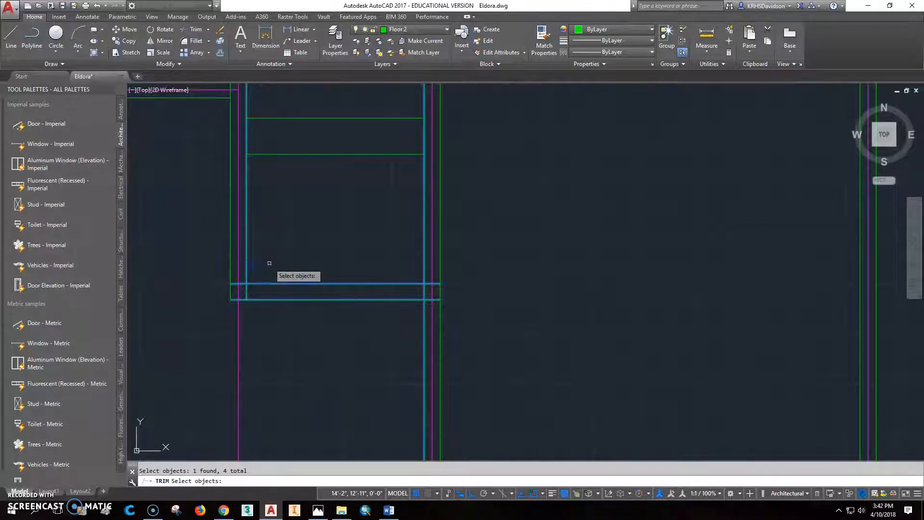
pyautogui.press('Return')
pyautogui.click(245, 291)
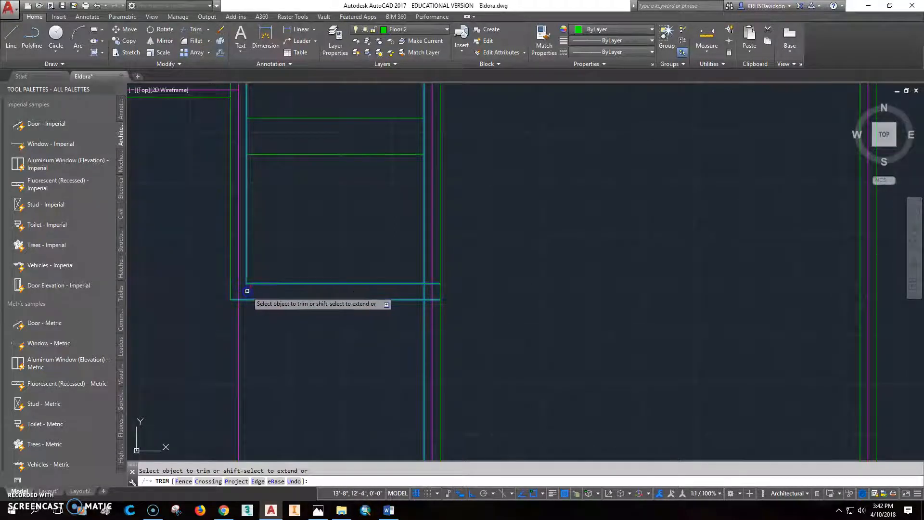
pyautogui.click(428, 283)
pyautogui.click(433, 299)
pyautogui.press('Escape')
pyautogui.scroll(-4, 476, 308)
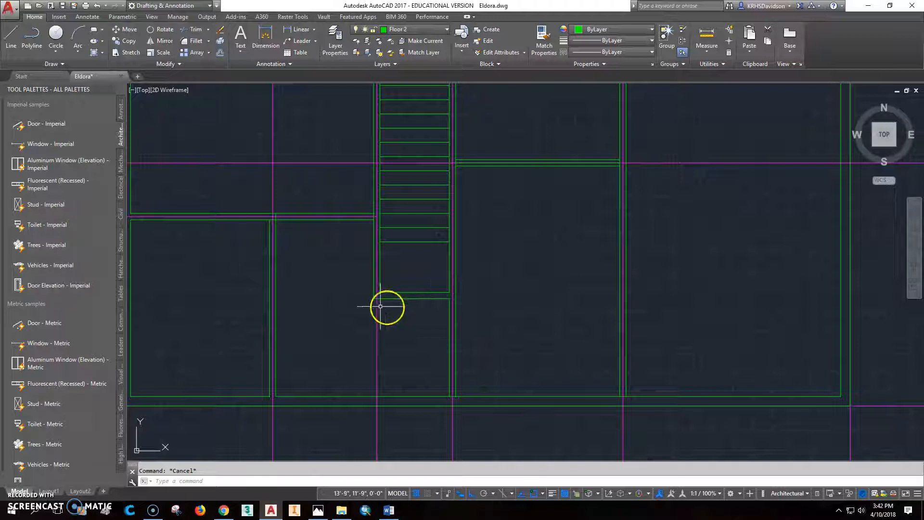
pyautogui.scroll(2, 388, 299)
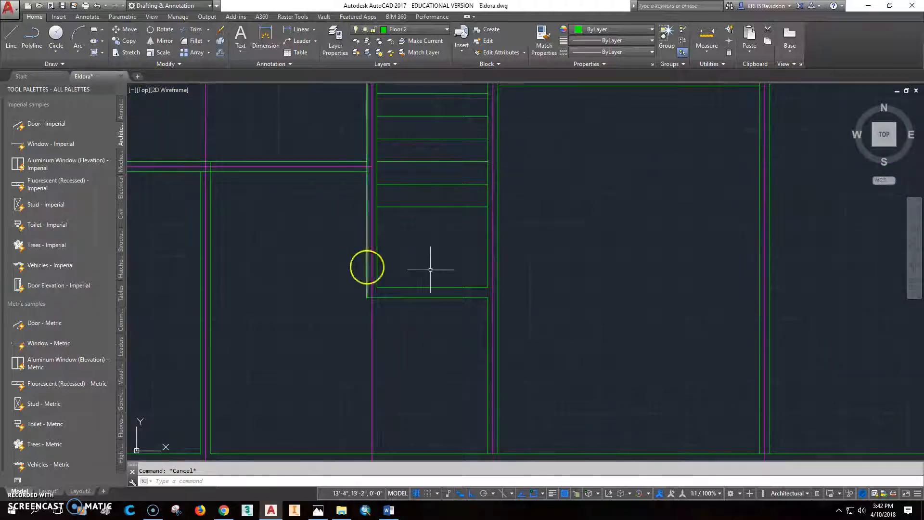
pyautogui.scroll(-2, 541, 289)
pyautogui.moveTo(541, 289); pyautogui.dragTo(475, 257, button='middle')
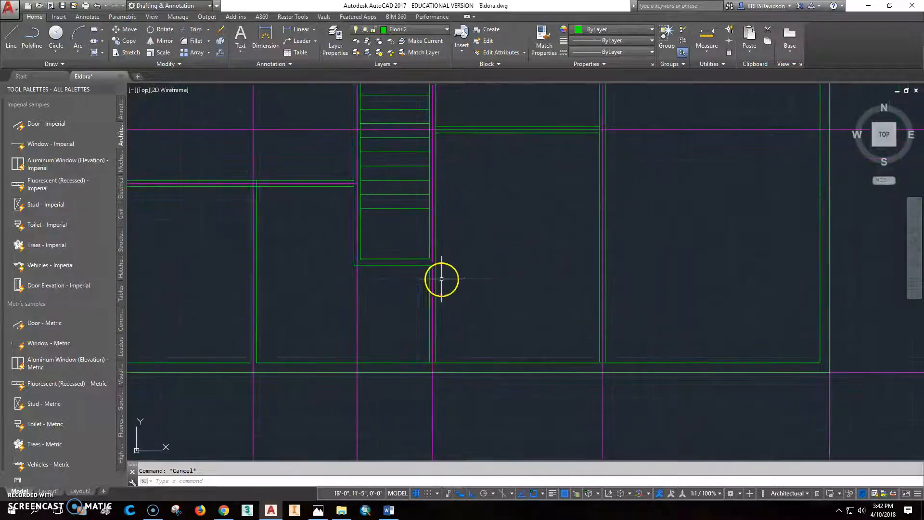
# - Check the floor plan image in Photos and mirror the two wall lines below the stairs across the adjacent vertical wall's centerline, keeping the originals
pyautogui.click(317, 510)
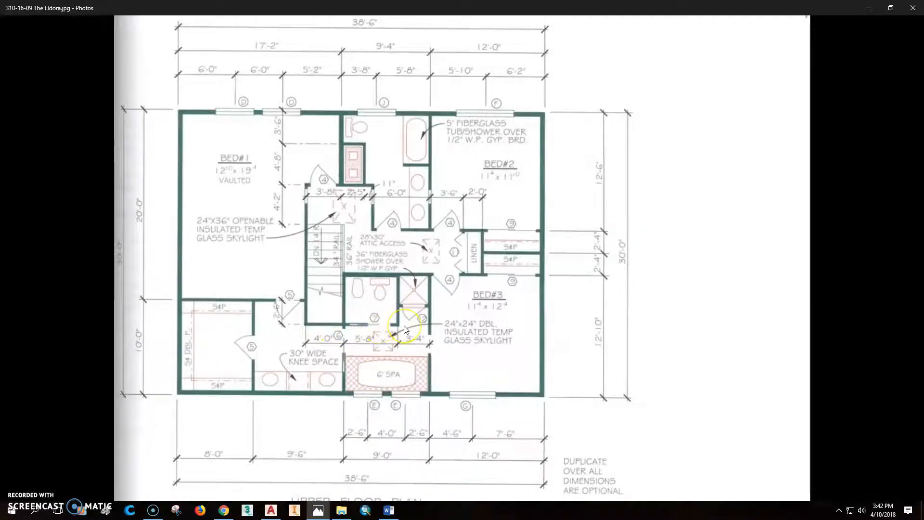
pyautogui.click(271, 510)
pyautogui.moveTo(563, 264); pyautogui.dragTo(506, 275, button='middle')
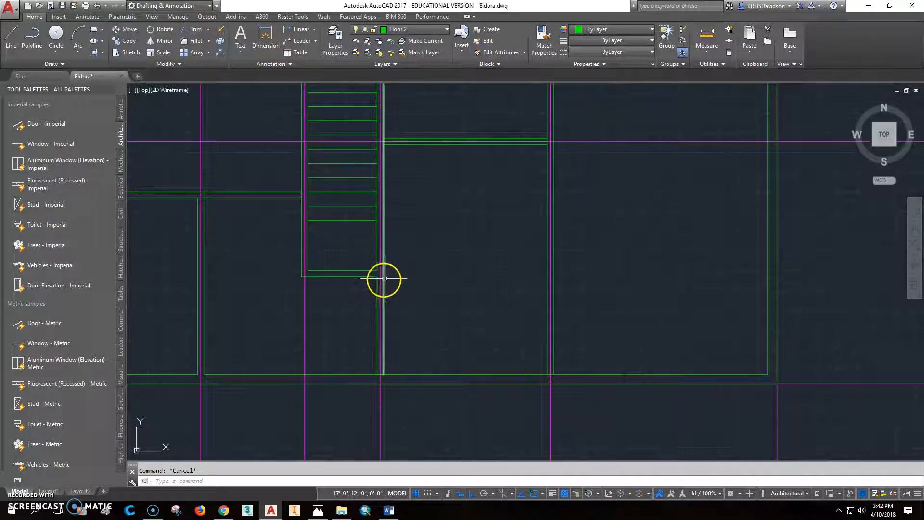
pyautogui.scroll(4, 389, 266)
pyautogui.scroll(-4, 383, 277)
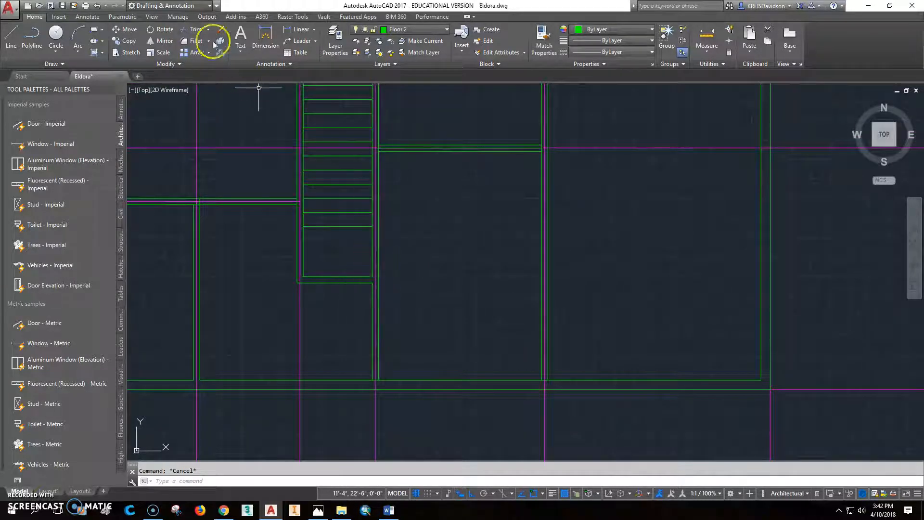
pyautogui.click(163, 41)
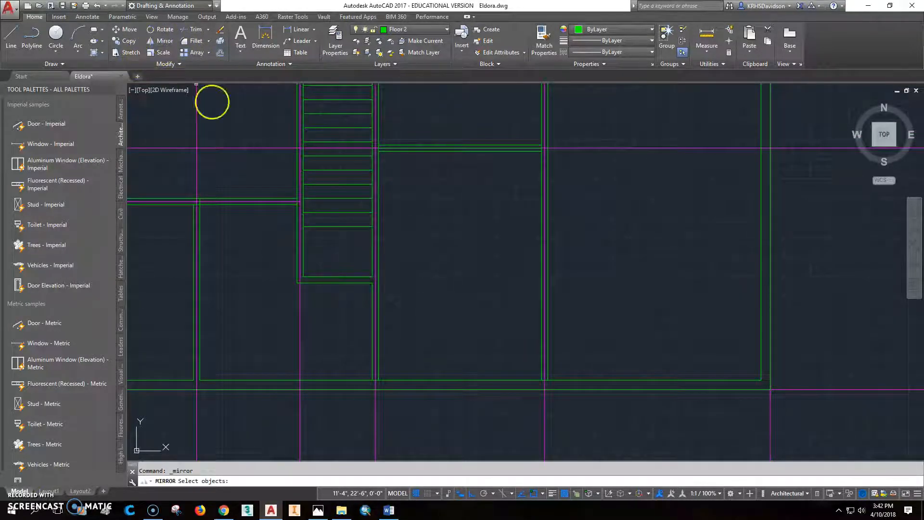
pyautogui.click(337, 291)
pyautogui.click(324, 268)
pyautogui.press('Return')
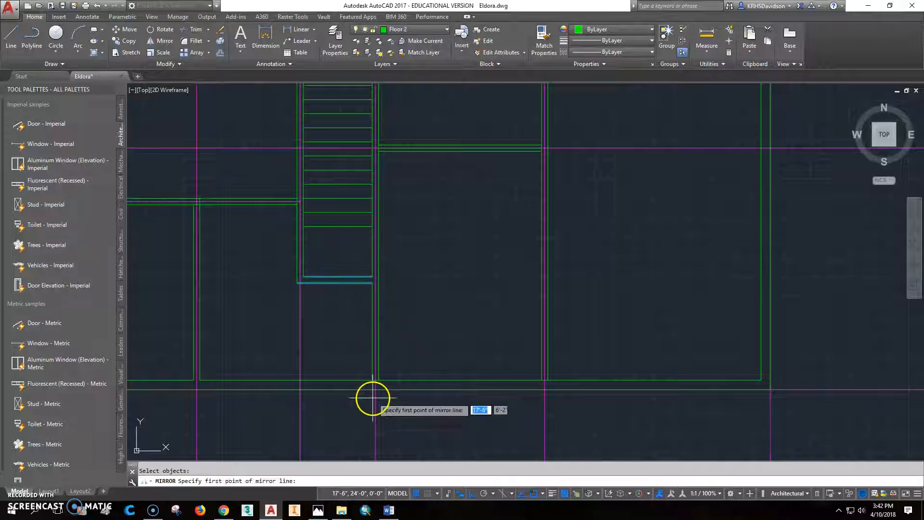
pyautogui.click(378, 390)
pyautogui.click(391, 450)
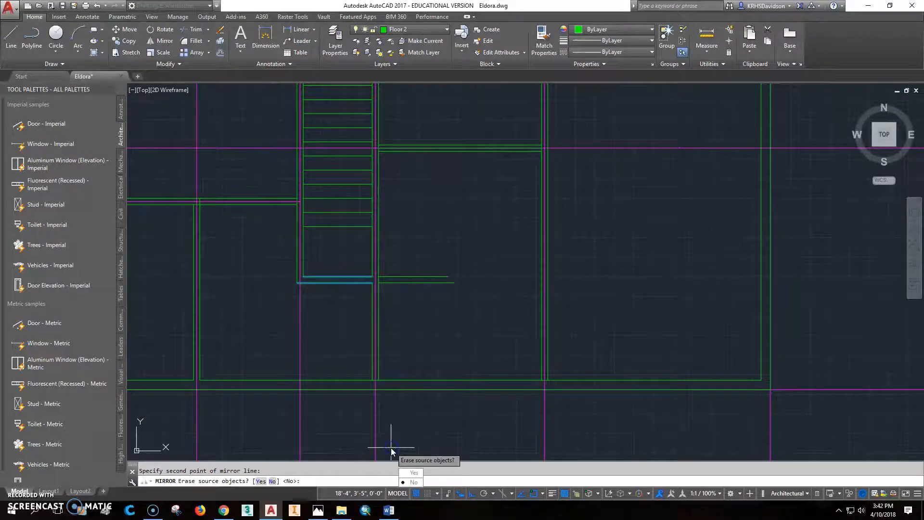
pyautogui.click(413, 482)
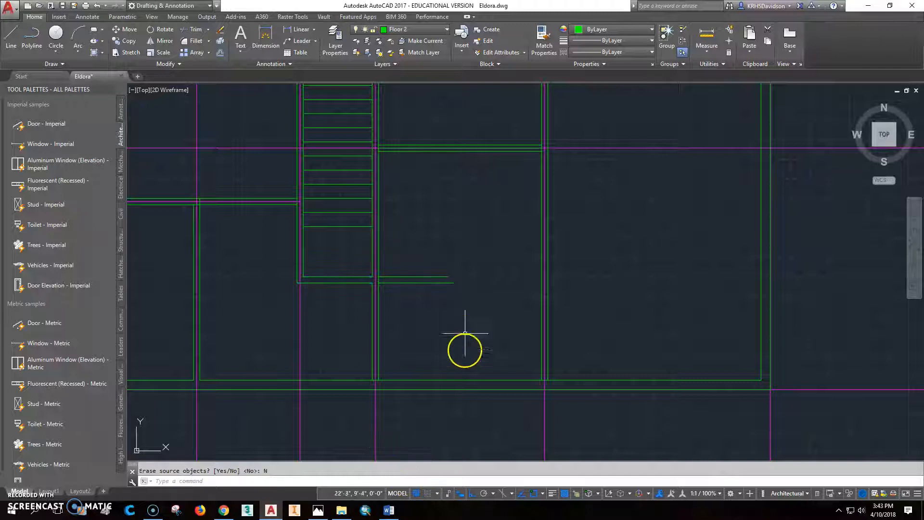
# - Extend the two mirrored lines to the next vertical wall and erase the leftover middle line in the horizontal wall above
pyautogui.click(210, 33)
pyautogui.click(212, 62)
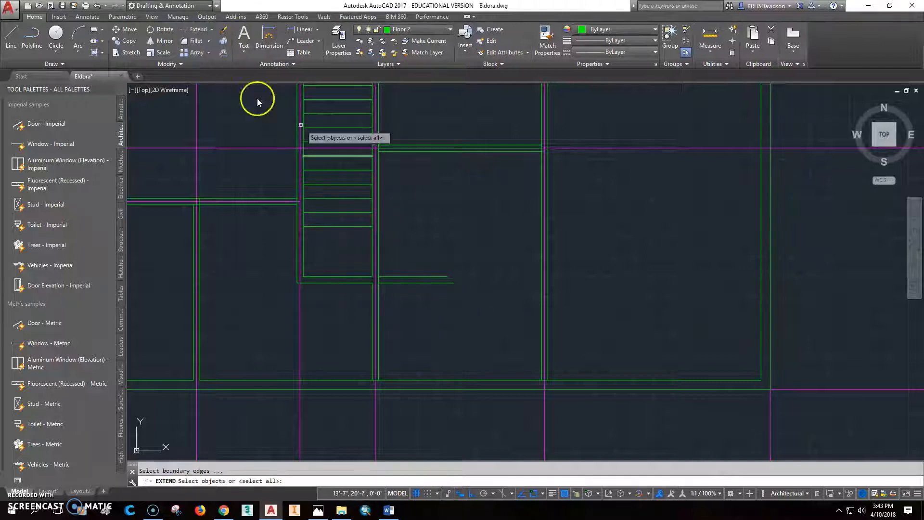
pyautogui.click(440, 276)
pyautogui.press('Escape')
pyautogui.scroll(-2, 491, 291)
pyautogui.scroll(2, 520, 324)
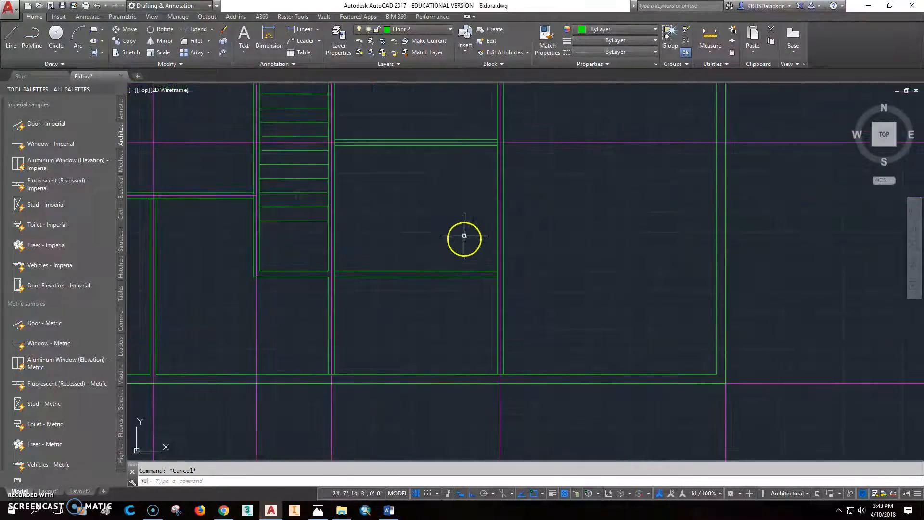
pyautogui.click(476, 142)
pyautogui.press('Delete')
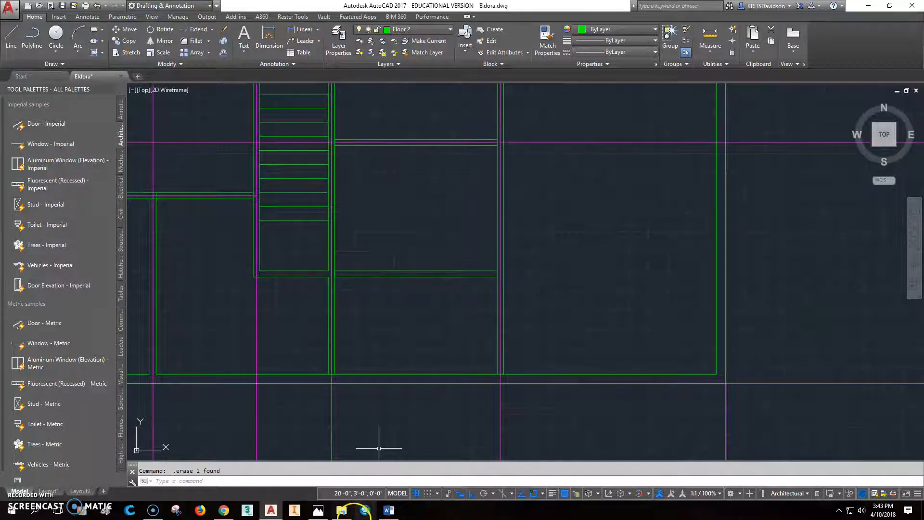
# - Check the floor plan image in Photos and copy the vertical wall faces and centerline beside the stairs 5'8" to the right
pyautogui.click(318, 509)
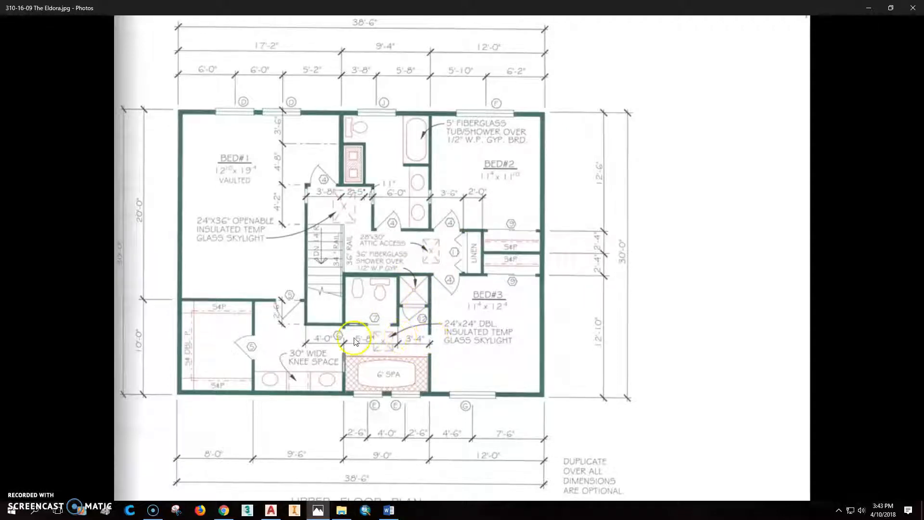
pyautogui.click(271, 510)
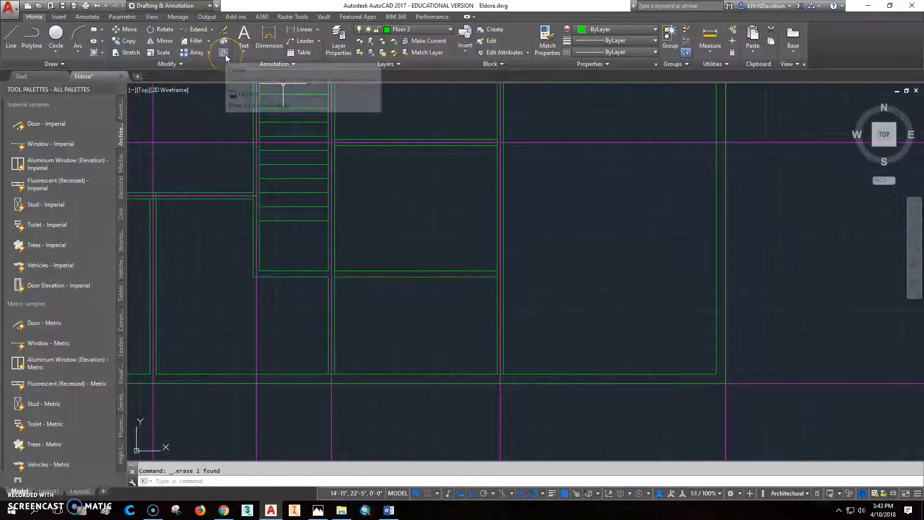
pyautogui.click(127, 40)
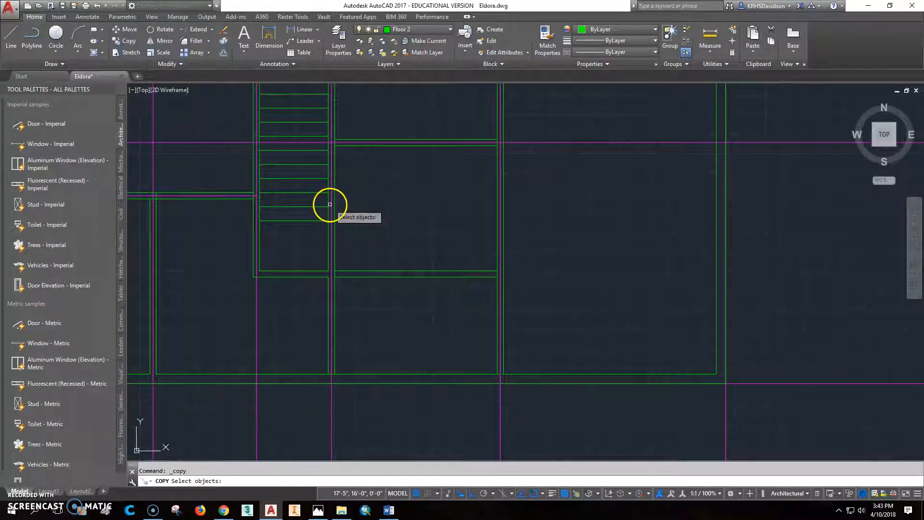
pyautogui.click(331, 318)
pyautogui.click(328, 230)
pyautogui.click(334, 230)
pyautogui.rightClick(334, 229)
pyautogui.click(354, 338)
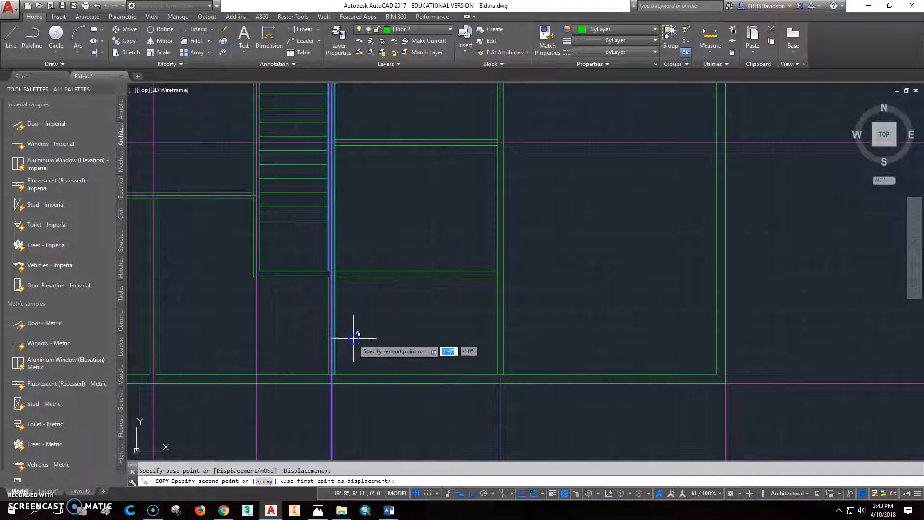
pyautogui.click(442, 324)
pyautogui.write("5'8")
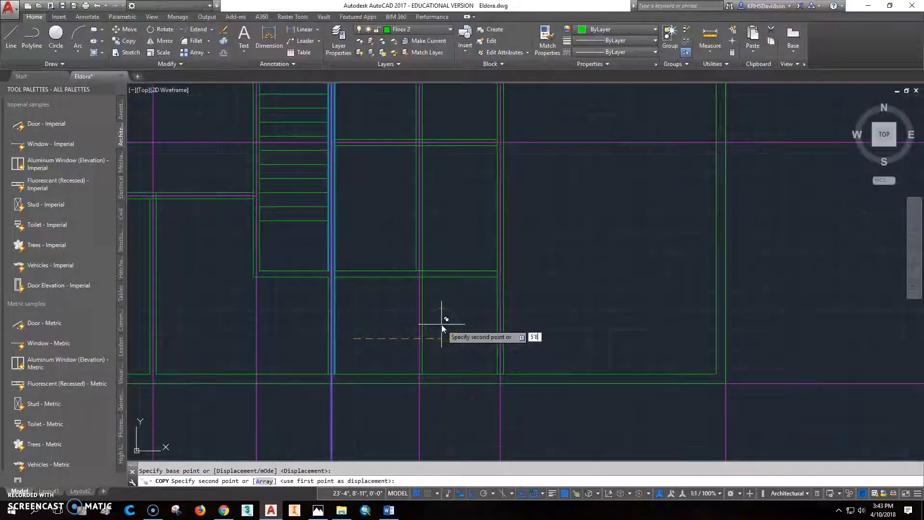
pyautogui.press('Return')
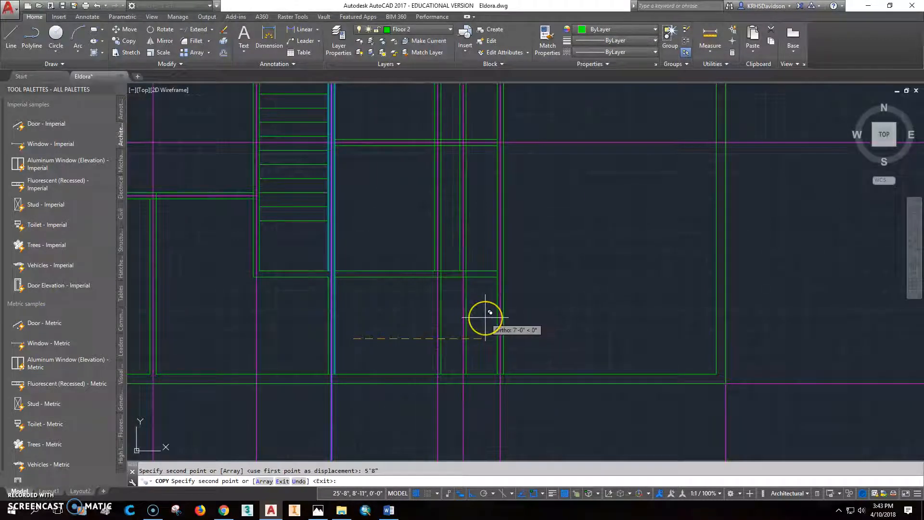
pyautogui.press('Escape')
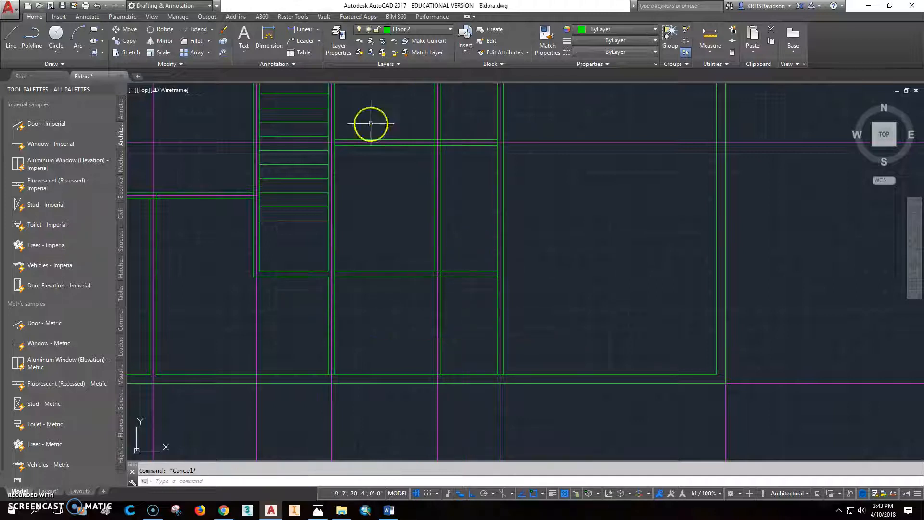
# - Trim the copied vertical wall faces where they run past the upper and lower horizontal walls
pyautogui.click(212, 29)
pyautogui.click(200, 42)
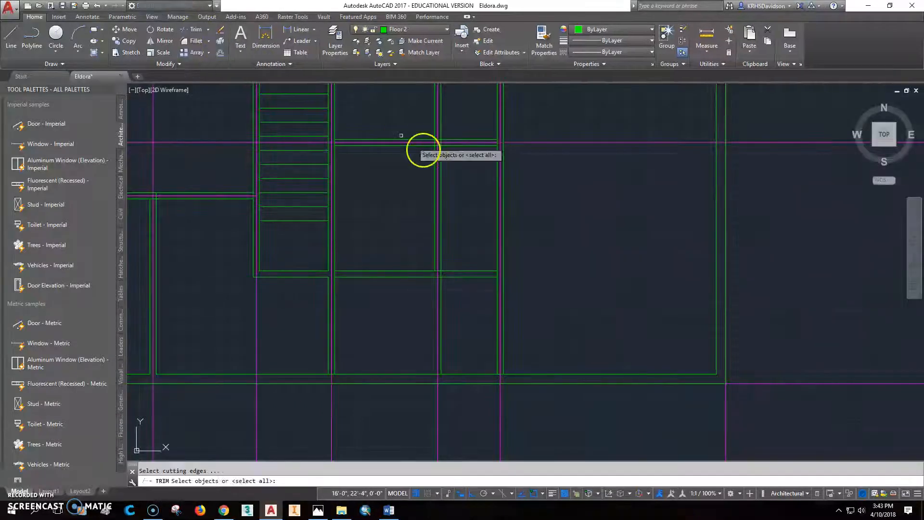
pyautogui.click(449, 145)
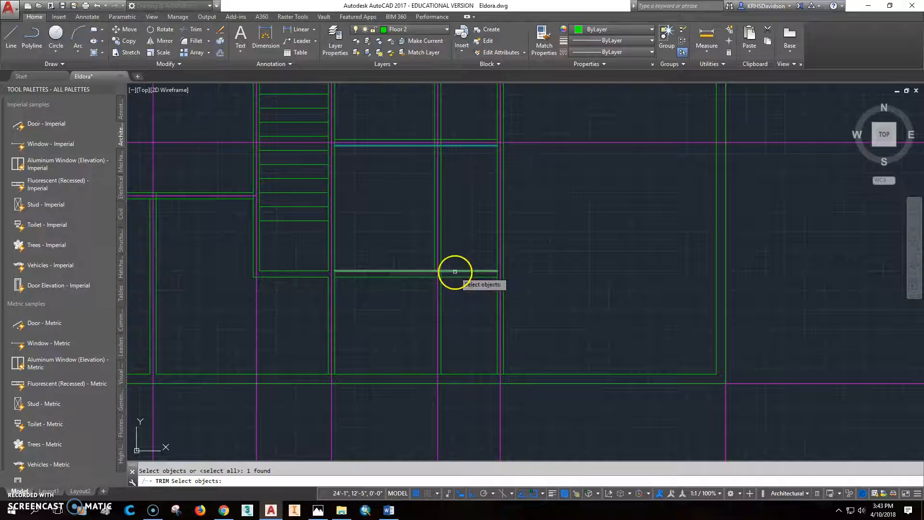
pyautogui.click(454, 272)
pyautogui.press('Return')
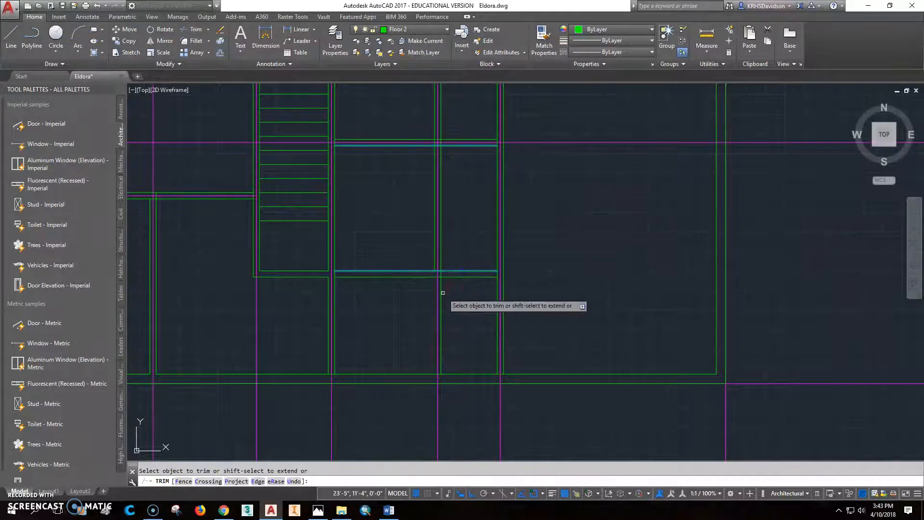
pyautogui.click(441, 124)
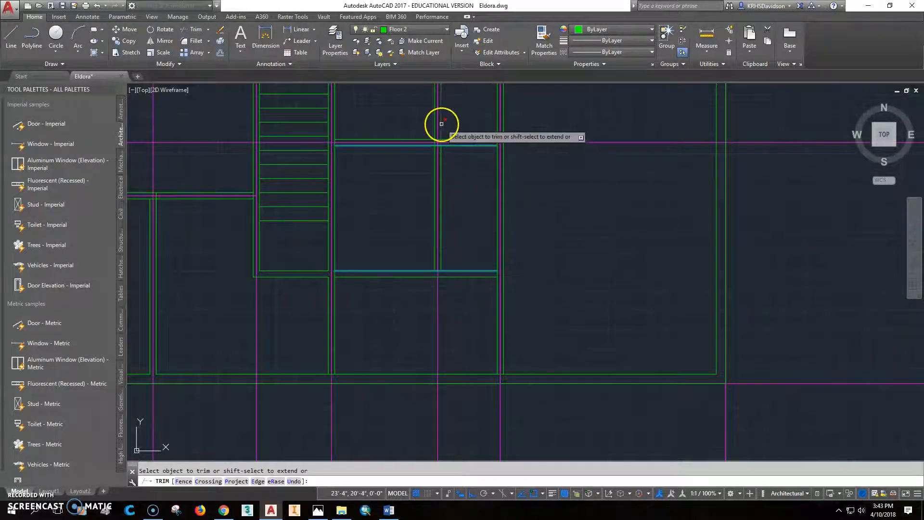
pyautogui.click(438, 126)
pyautogui.press('Escape')
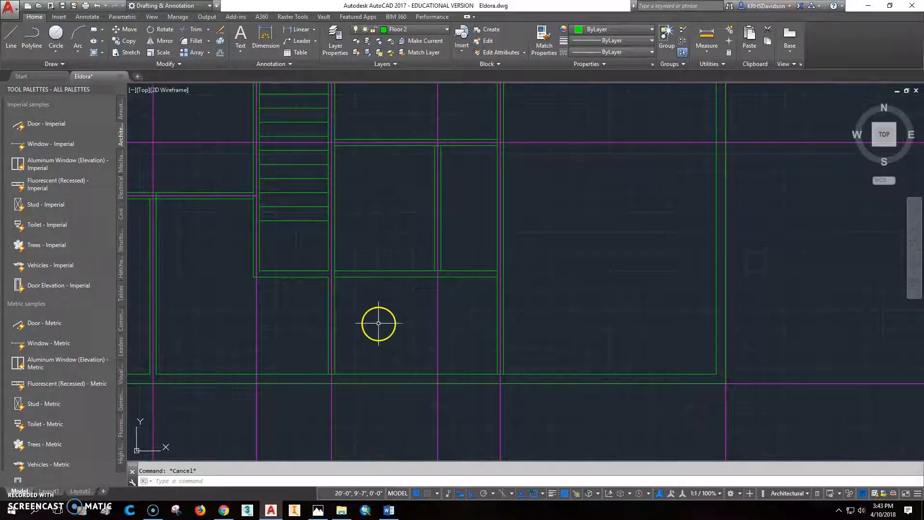
# - Check the floor plan image in Photos and fillet the lower horizontal wall's two faces to the vertical wall's faces to form its corner
pyautogui.moveTo(412, 322); pyautogui.dragTo(384, 309, button='middle')
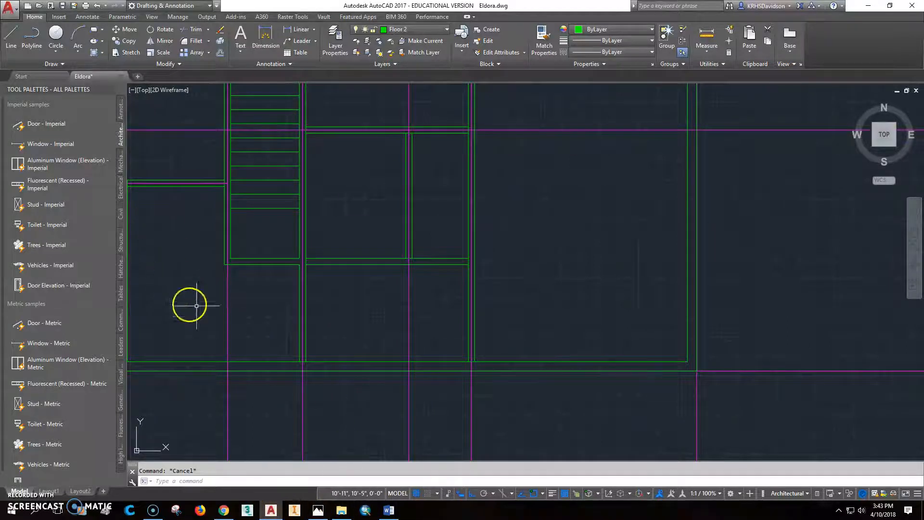
pyautogui.click(317, 509)
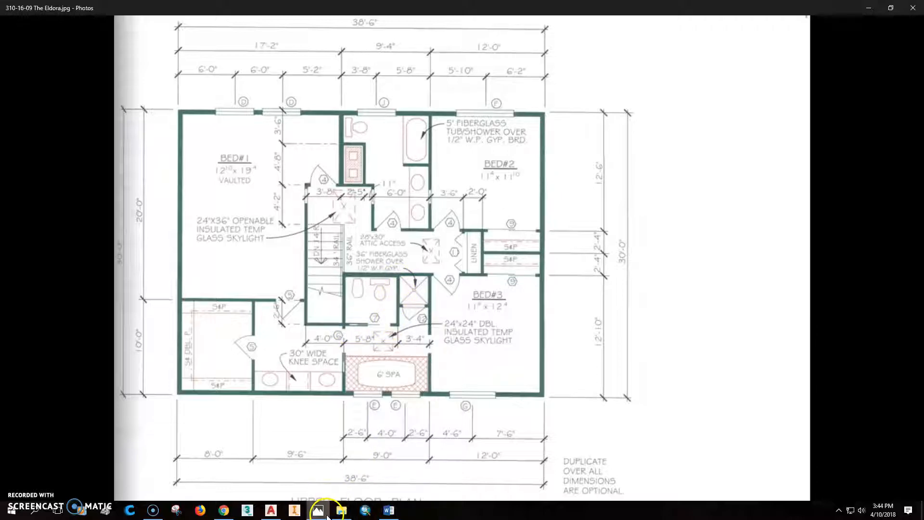
pyautogui.click(271, 509)
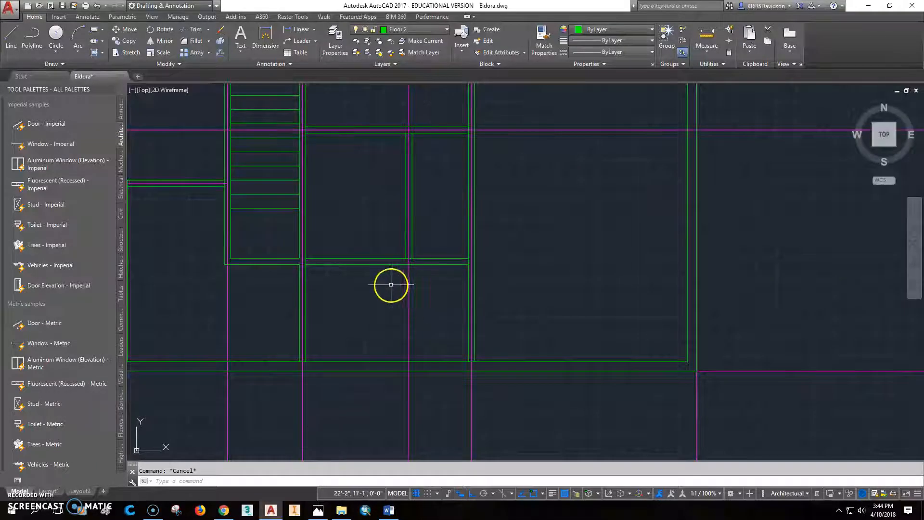
pyautogui.scroll(3, 406, 258)
pyautogui.moveTo(429, 256); pyautogui.dragTo(424, 274, button='middle')
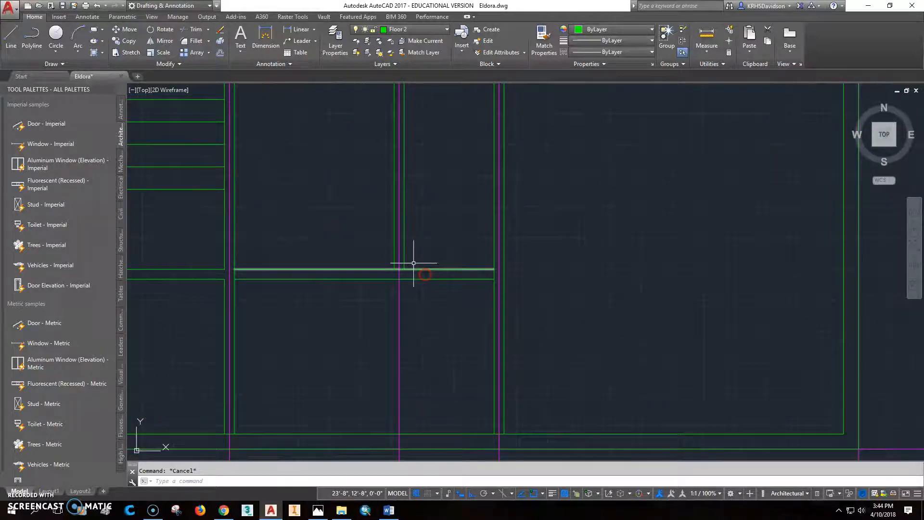
pyautogui.click(193, 40)
pyautogui.click(384, 268)
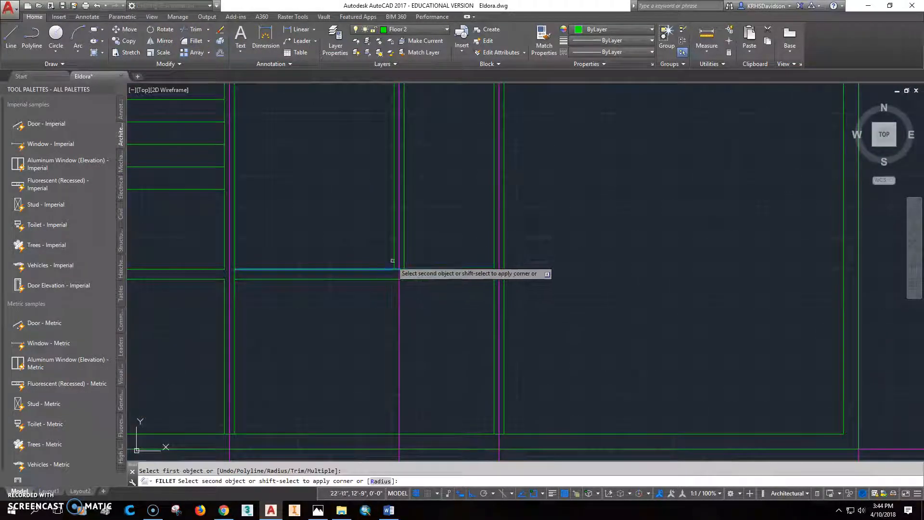
pyautogui.rightClick(385, 288)
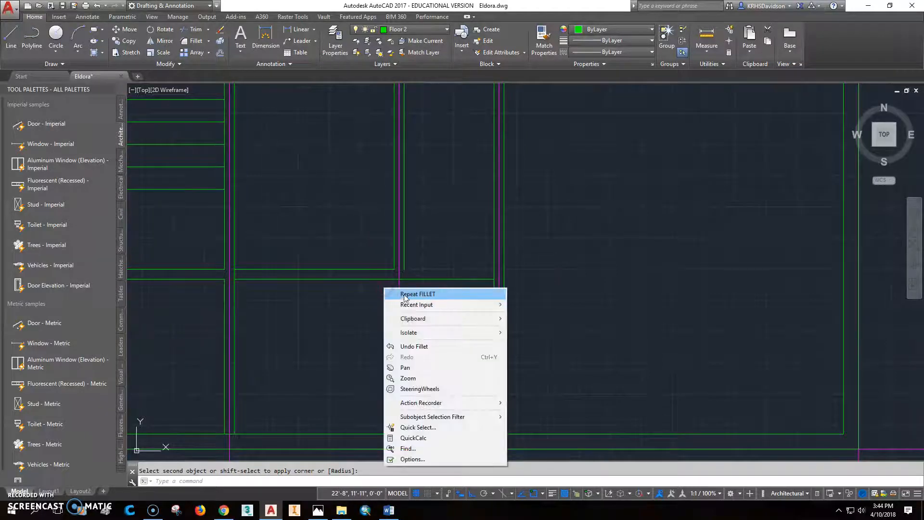
pyautogui.click(405, 295)
pyautogui.click(393, 278)
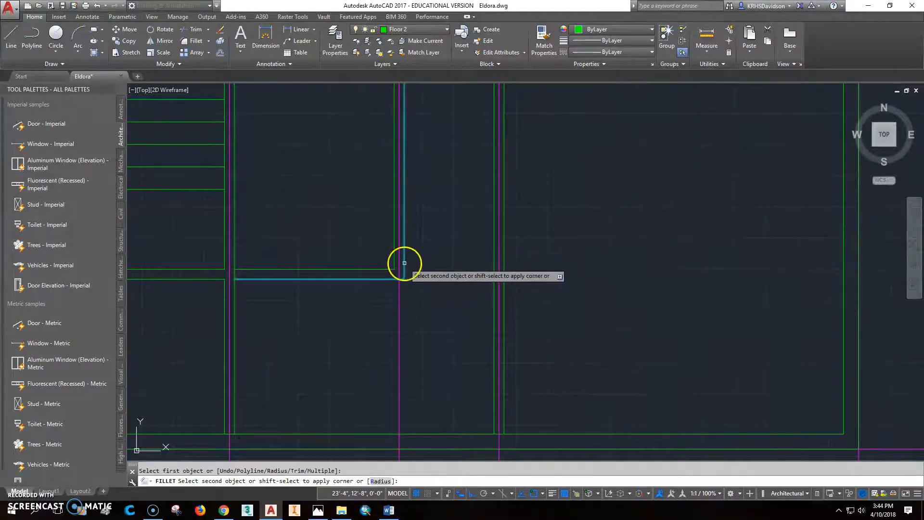
pyautogui.scroll(-3, 426, 305)
pyautogui.press('Escape')
# - Trim the upper horizontal wall's lower face between the vertical wall faces where the walls meet
pyautogui.scroll(6, 434, 229)
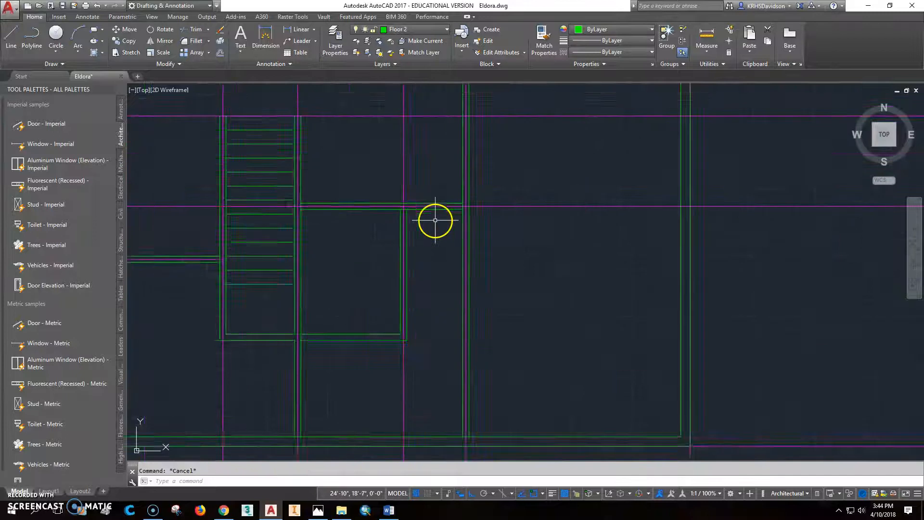
pyautogui.click(196, 29)
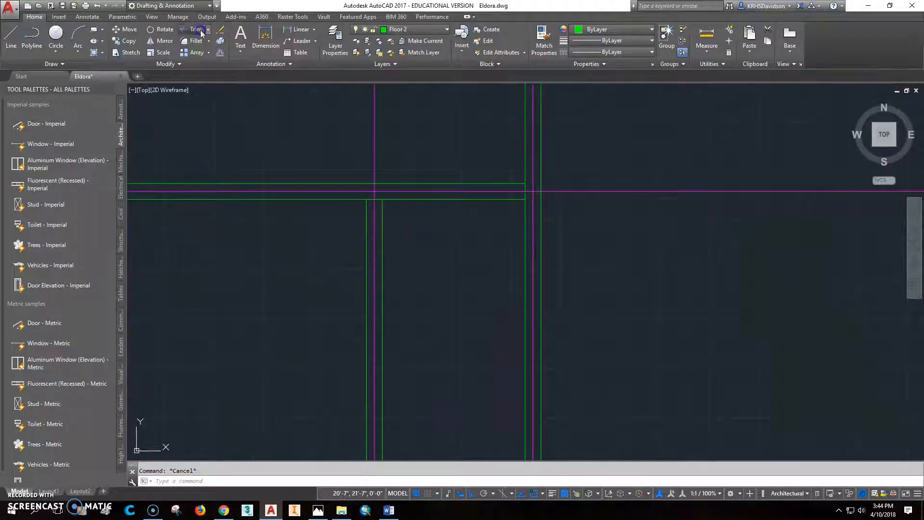
pyautogui.click(382, 217)
pyautogui.click(364, 218)
pyautogui.rightClick(365, 205)
pyautogui.scroll(-5, 393, 220)
pyautogui.press('Escape')
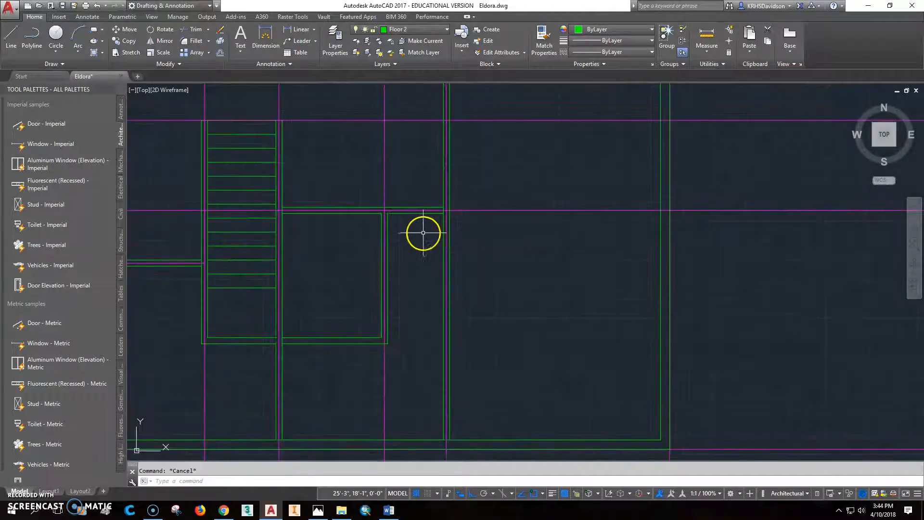
# - Offset the upper horizontal wall's lower face 36" downward in the shower compartment
pyautogui.moveTo(423, 236); pyautogui.dragTo(406, 262, button='middle')
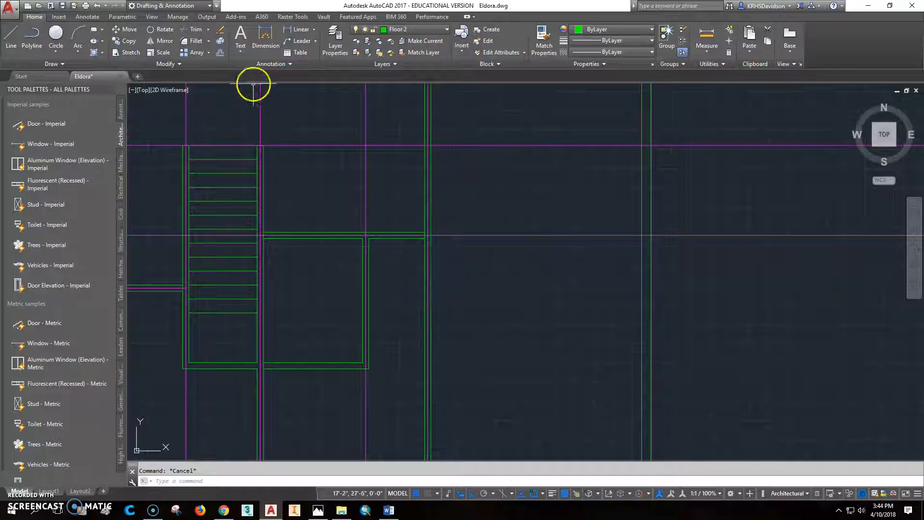
pyautogui.click(220, 54)
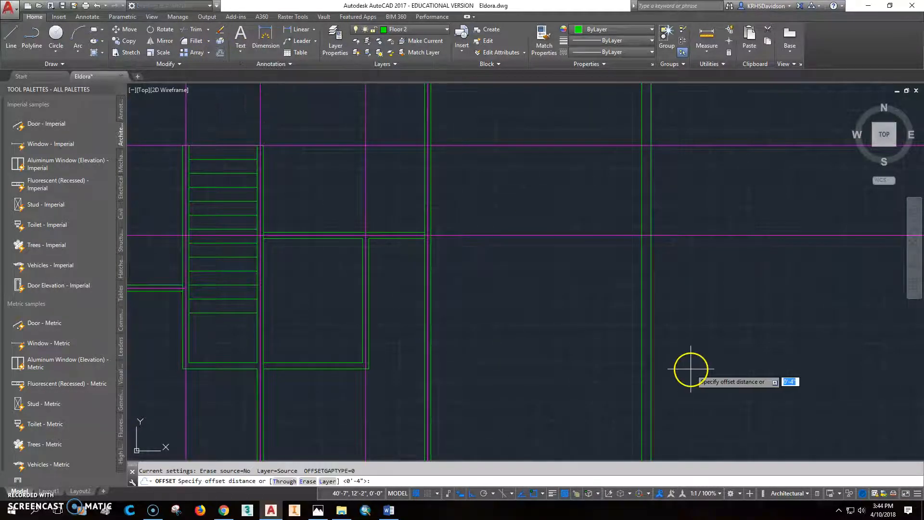
pyautogui.write('36')
pyautogui.press('Return')
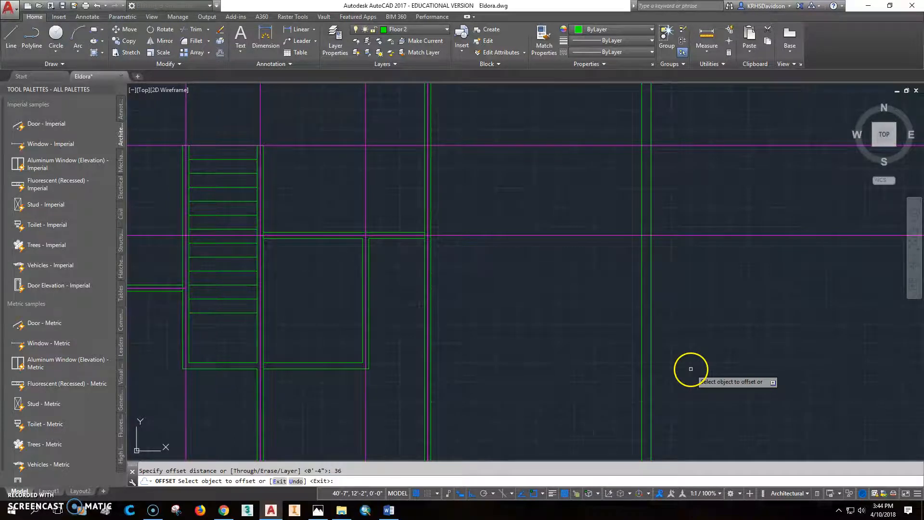
pyautogui.click(413, 238)
pyautogui.click(417, 319)
pyautogui.press('Escape')
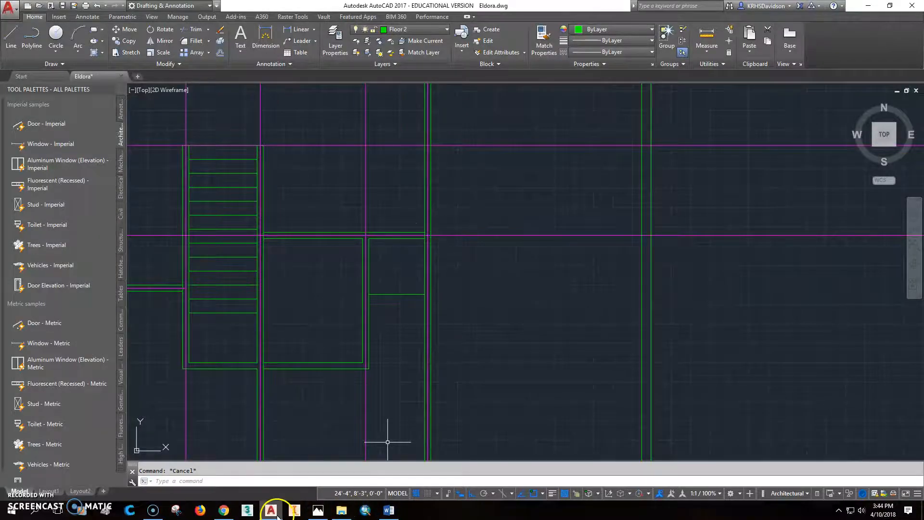
# - Check the floor plan image in Photos and offset the new shower wall line 4" downward to form its second face
pyautogui.click(281, 514)
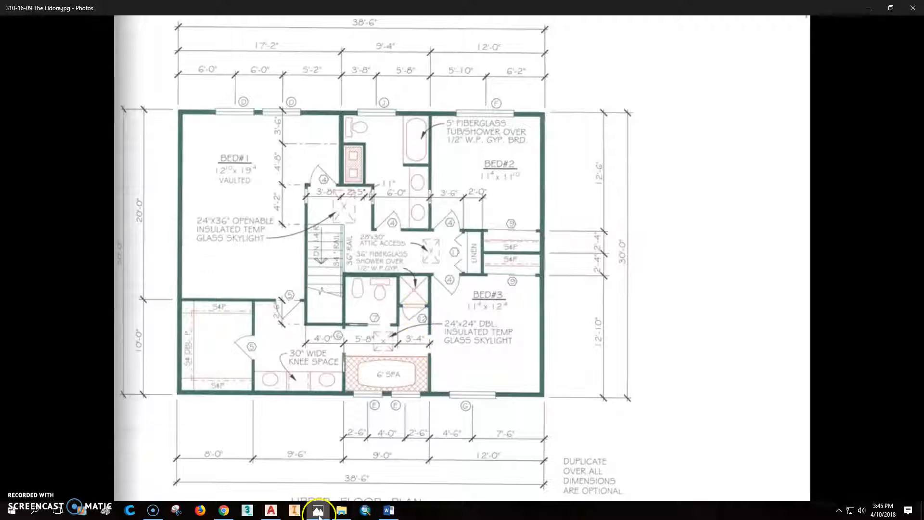
pyautogui.moveTo(319, 517)
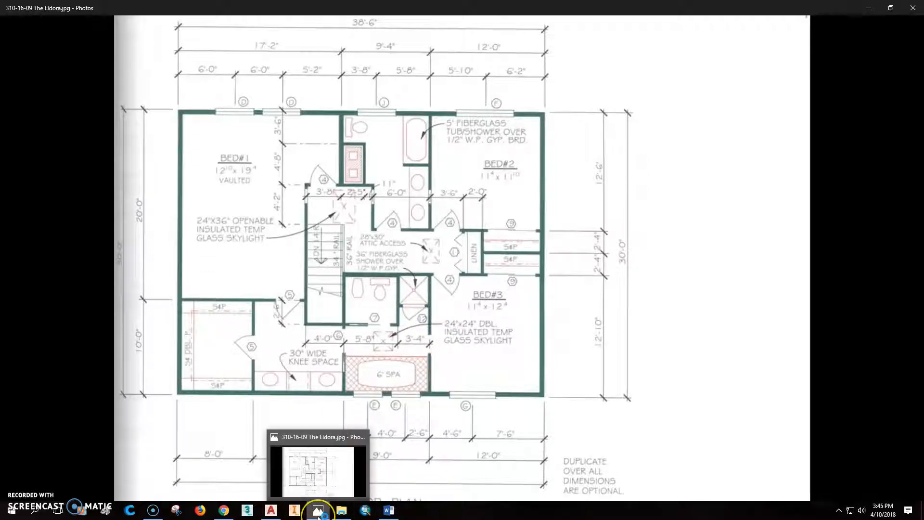
pyautogui.click(273, 514)
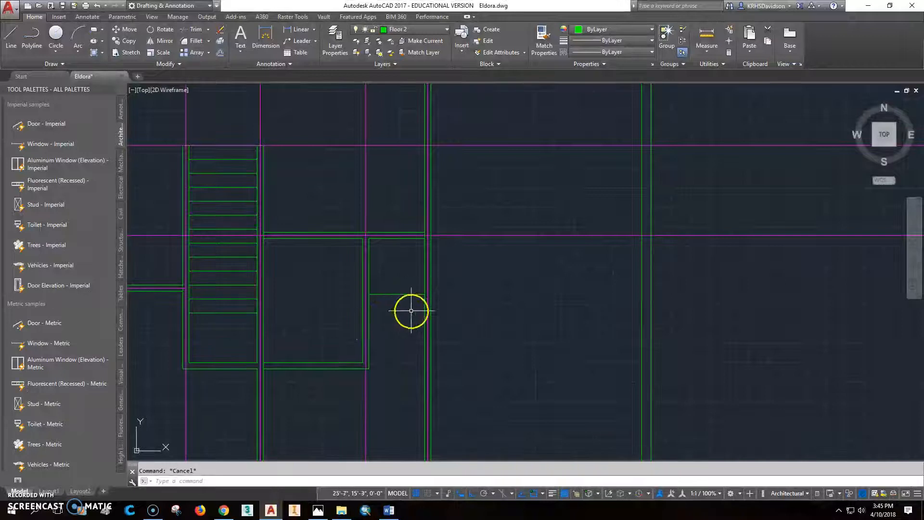
pyautogui.scroll(2, 427, 310)
pyautogui.scroll(1, 422, 340)
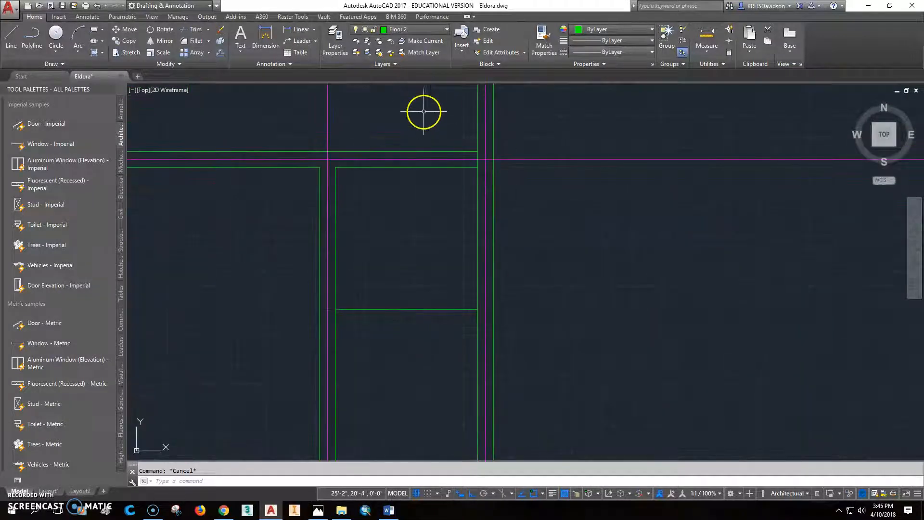
pyautogui.click(221, 54)
pyautogui.write('4')
pyautogui.press('Return')
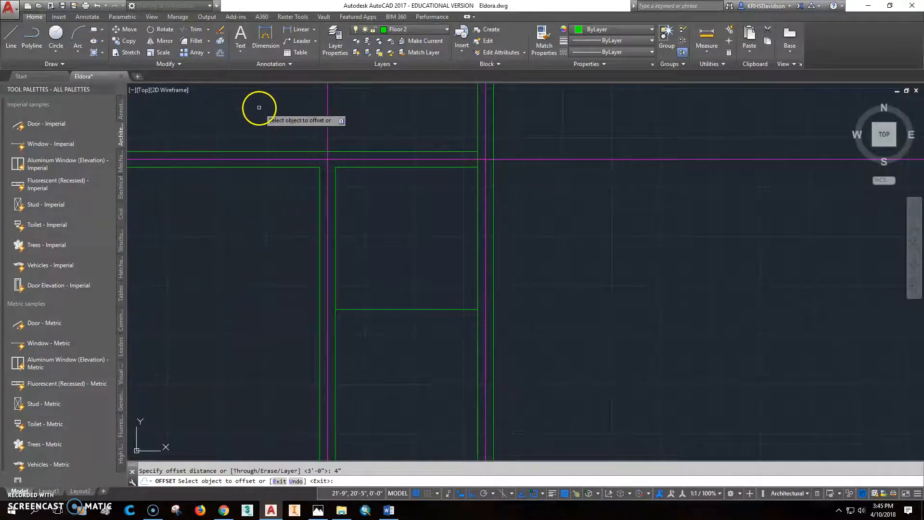
pyautogui.click(454, 309)
pyautogui.click(449, 333)
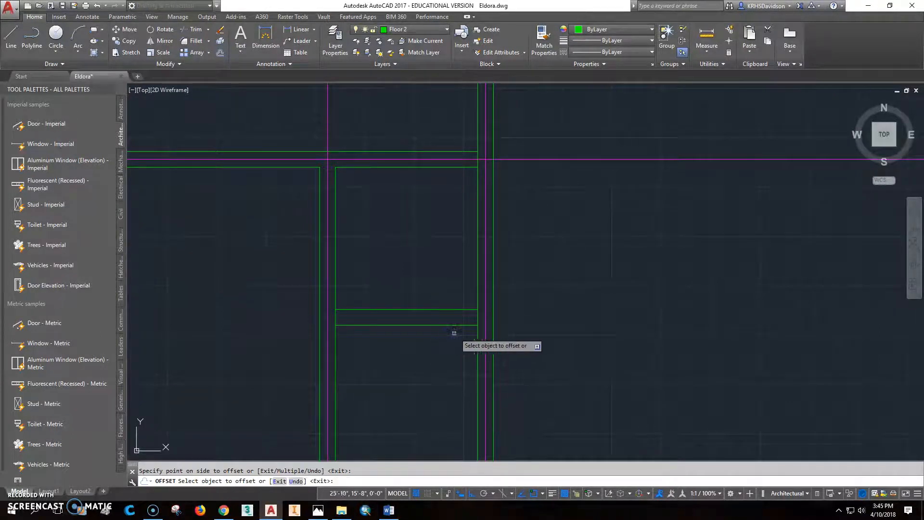
pyautogui.press('Escape')
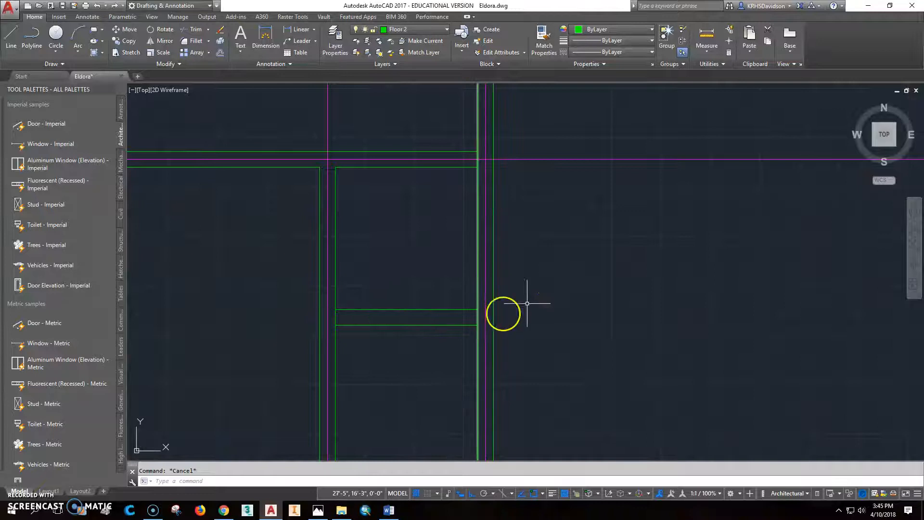
# - Trim the vertical wall faces at both ends of the new shower wall and at the right end of the horizontal wall above
pyautogui.click(194, 29)
pyautogui.click(441, 369)
pyautogui.click(406, 289)
pyautogui.click(450, 166)
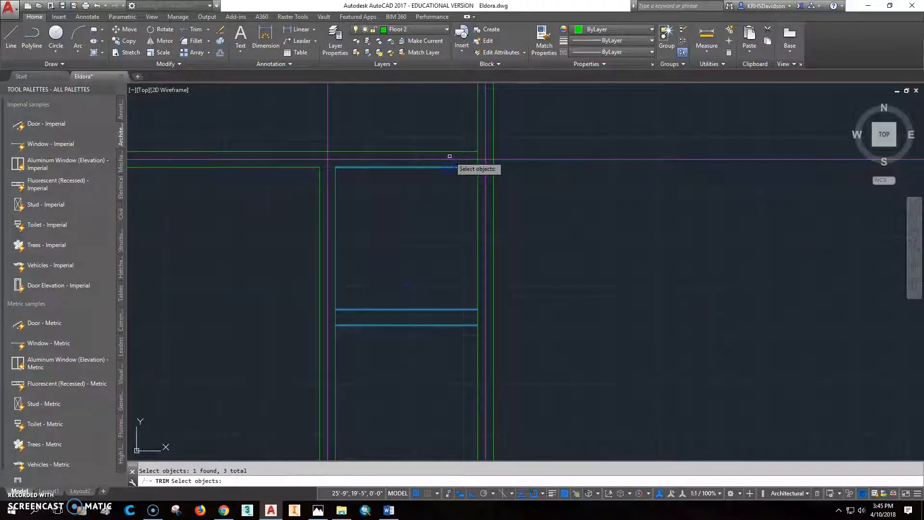
pyautogui.rightClick(458, 144)
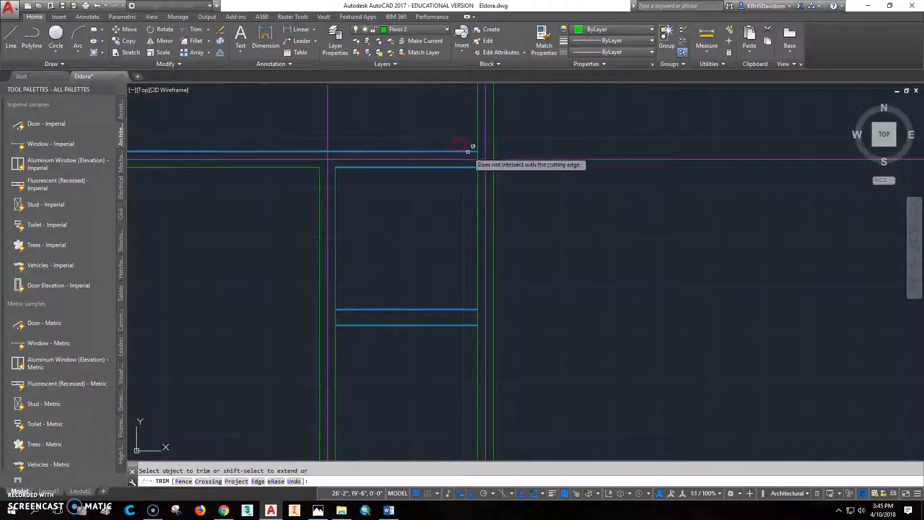
pyautogui.click(478, 315)
pyautogui.click(336, 316)
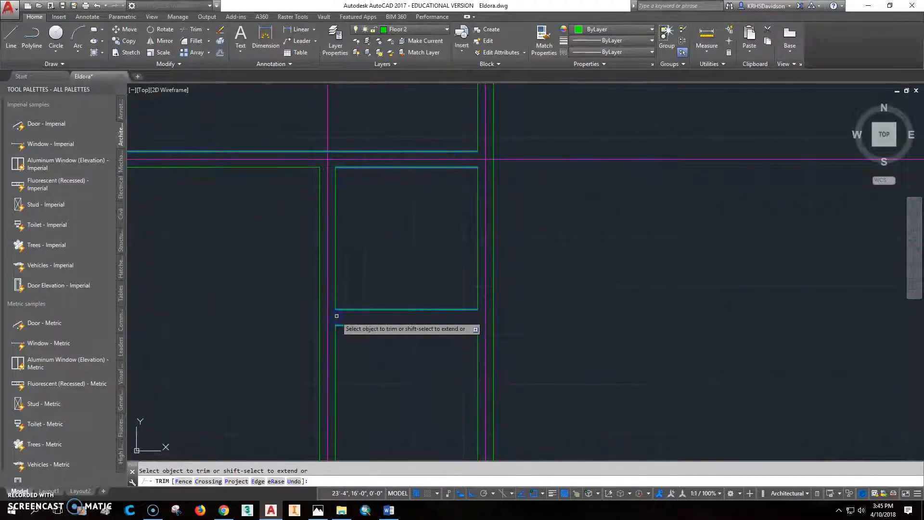
pyautogui.press('Escape')
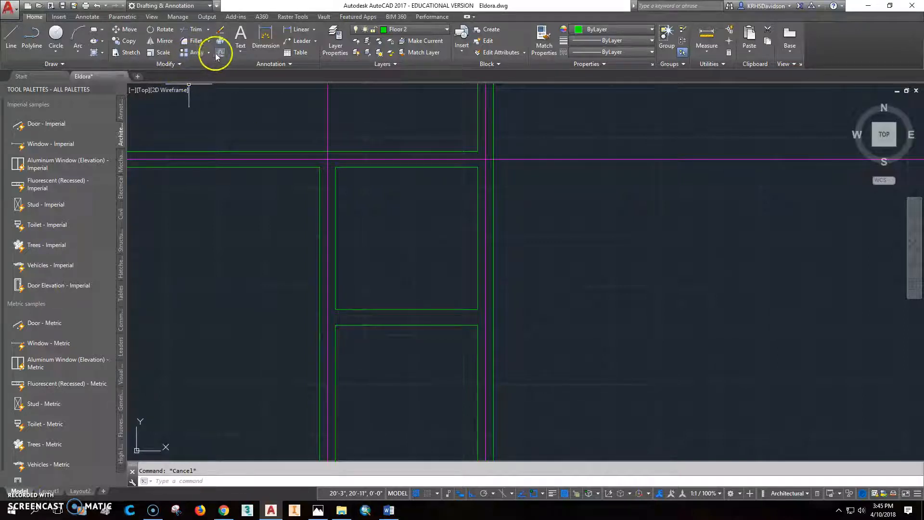
# - Offset the shower wall's upper face 2" downward and put the new line on the magenta centerline layer
pyautogui.click(219, 53)
pyautogui.press('Return')
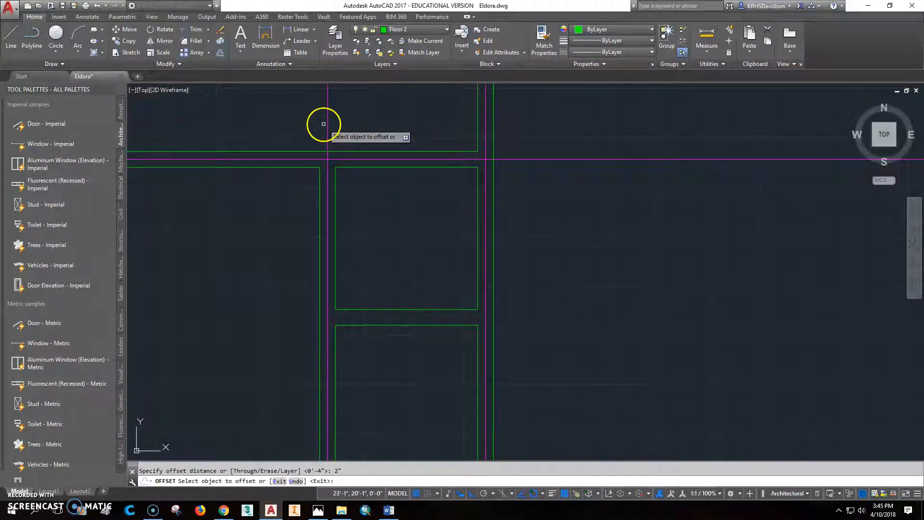
pyautogui.click(371, 308)
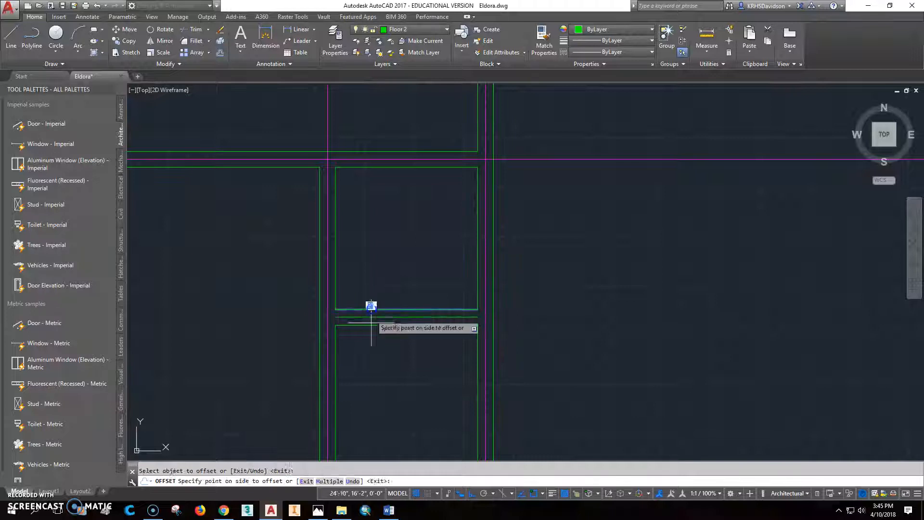
pyautogui.click(368, 356)
pyautogui.press('Escape')
pyautogui.click(376, 318)
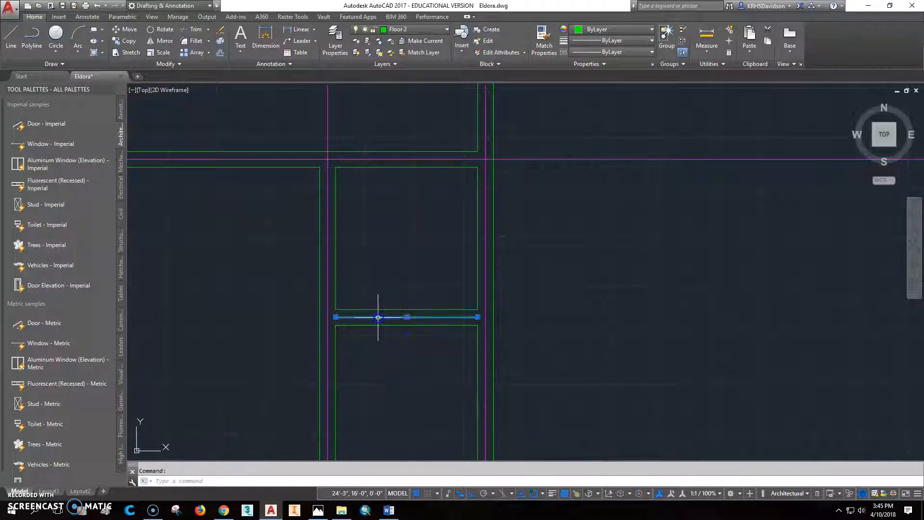
pyautogui.click(413, 30)
pyautogui.click(402, 52)
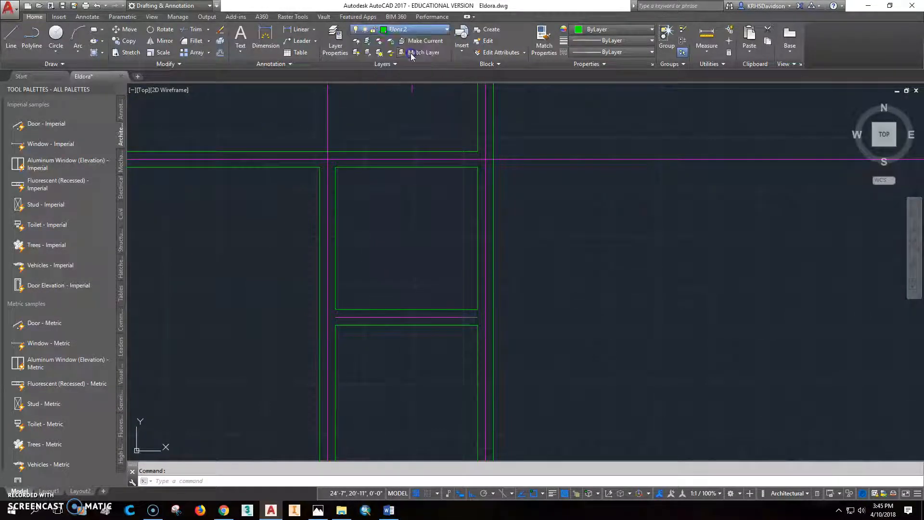
pyautogui.press('Escape')
# - Extend the shower wall's centerline at both ends to the adjacent vertical wall centerlines
pyautogui.click(208, 30)
pyautogui.click(204, 61)
pyautogui.press('Return')
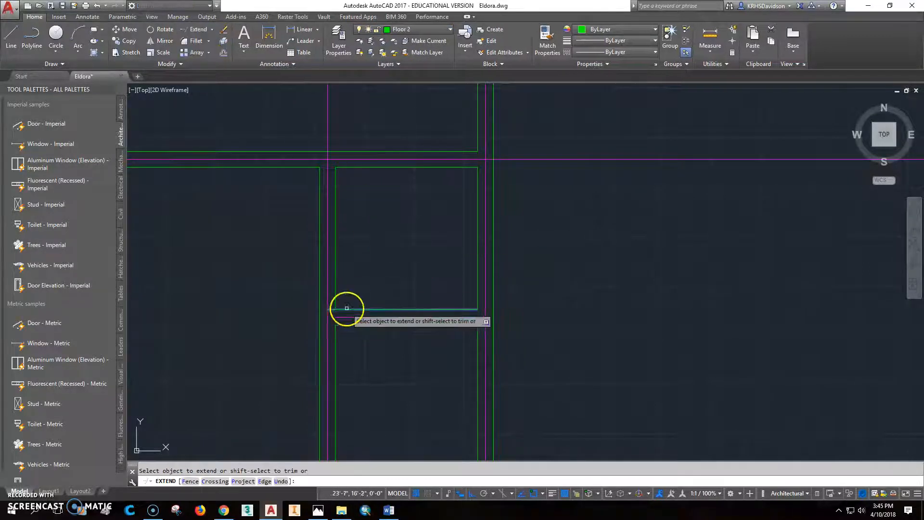
pyautogui.click(342, 317)
pyautogui.click(456, 317)
pyautogui.press('Escape')
pyautogui.scroll(-2, 503, 305)
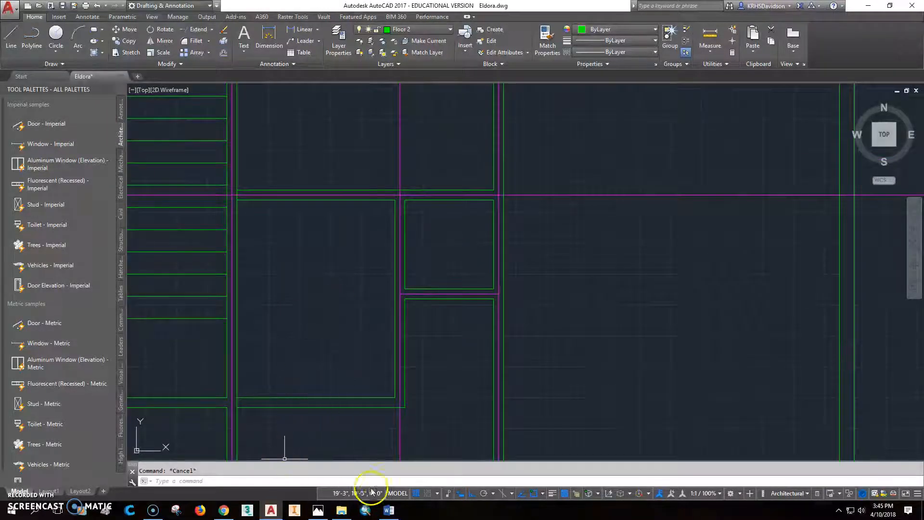
# - Compare the drawn walls around the stairs and shower with the floor plan image in Photos
pyautogui.click(317, 511)
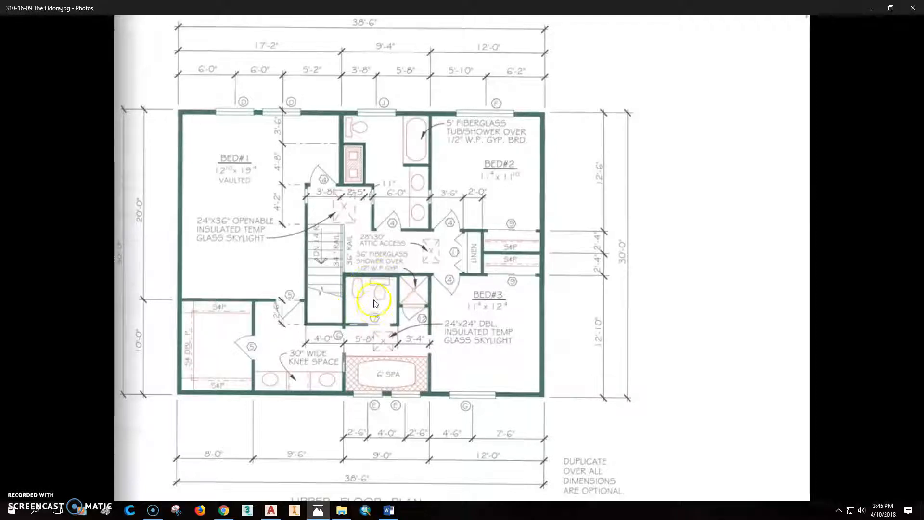
pyautogui.click(271, 510)
pyautogui.scroll(-4, 471, 310)
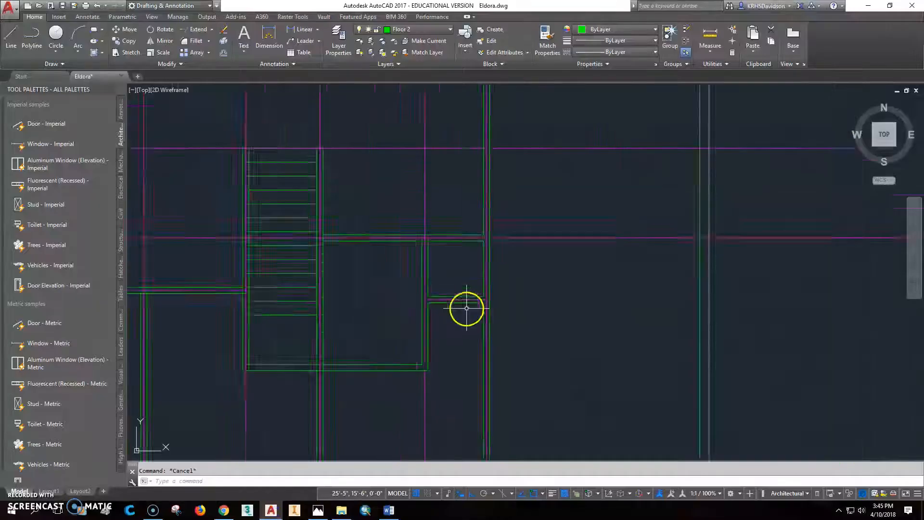
pyautogui.scroll(2, 485, 313)
pyautogui.scroll(-2, 482, 312)
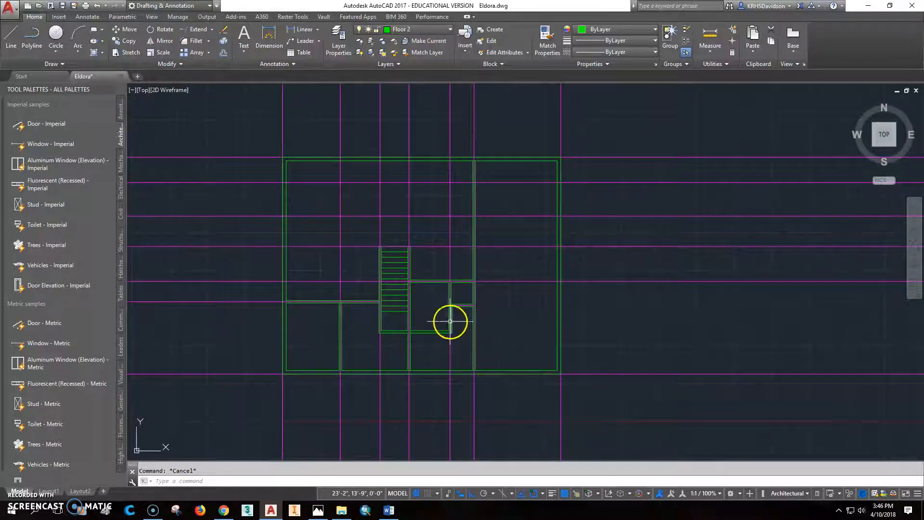
pyautogui.scroll(2, 432, 351)
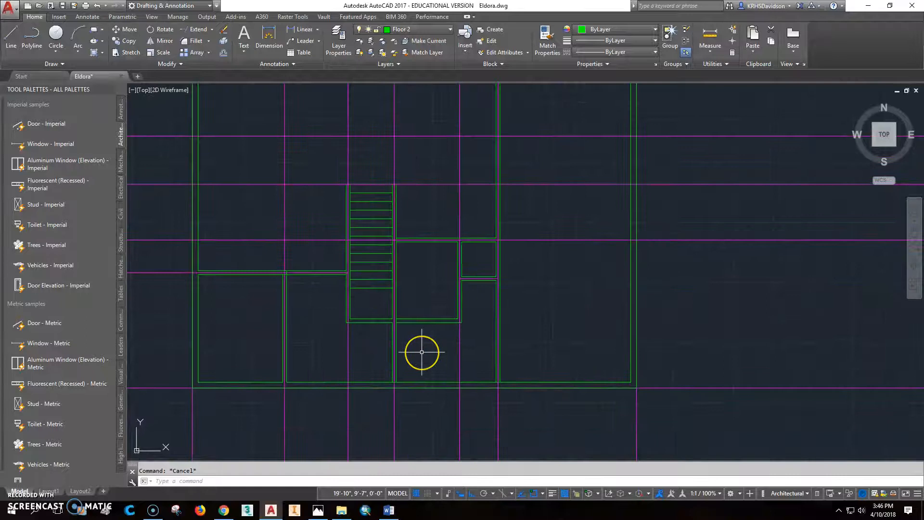
# - Switch to Chrome, open lowes.com and search the store for "spa"
pyautogui.scroll(1, 421, 352)
pyautogui.scroll(-1, 421, 354)
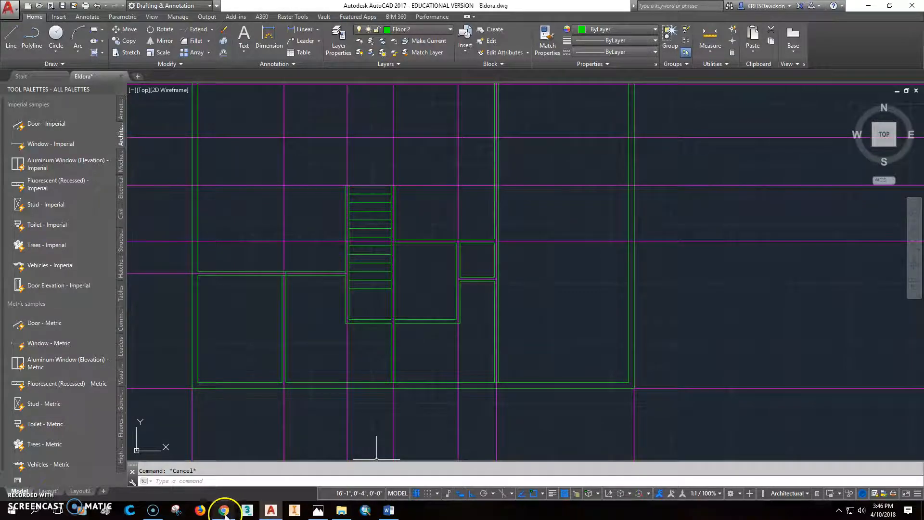
pyautogui.click(224, 513)
pyautogui.click(575, 9)
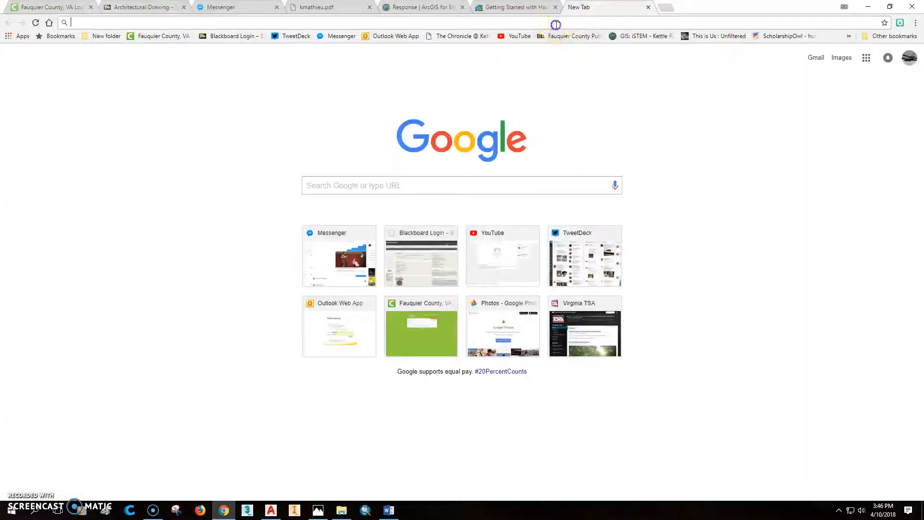
pyautogui.write('lowes.com')
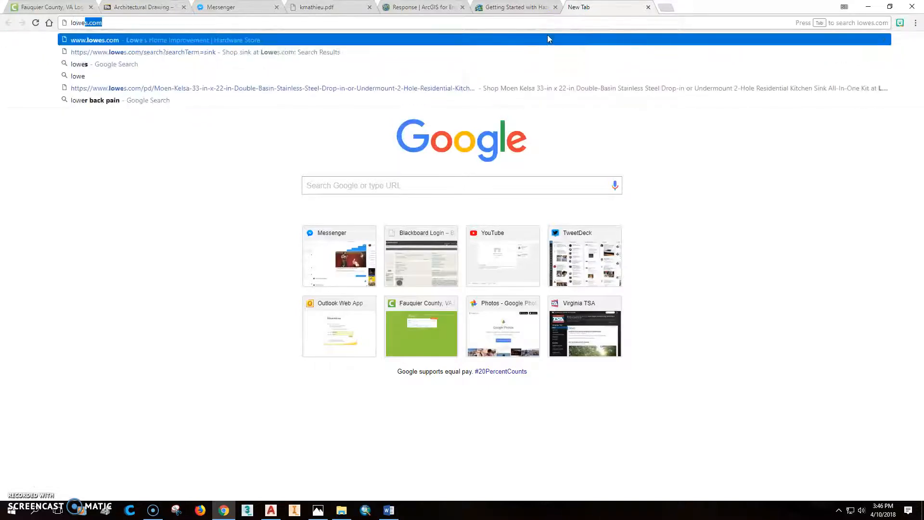
pyautogui.press('Return')
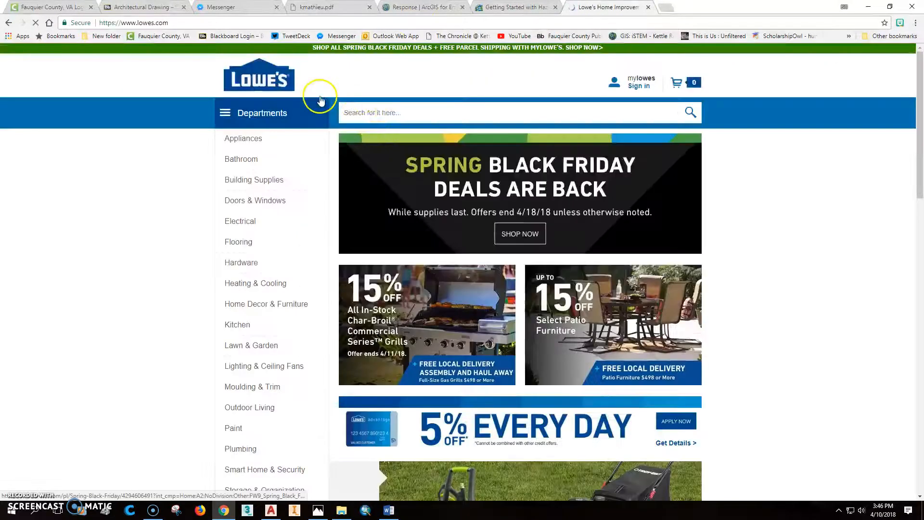
pyautogui.moveTo(402, 113); pyautogui.dragTo(344, 113)
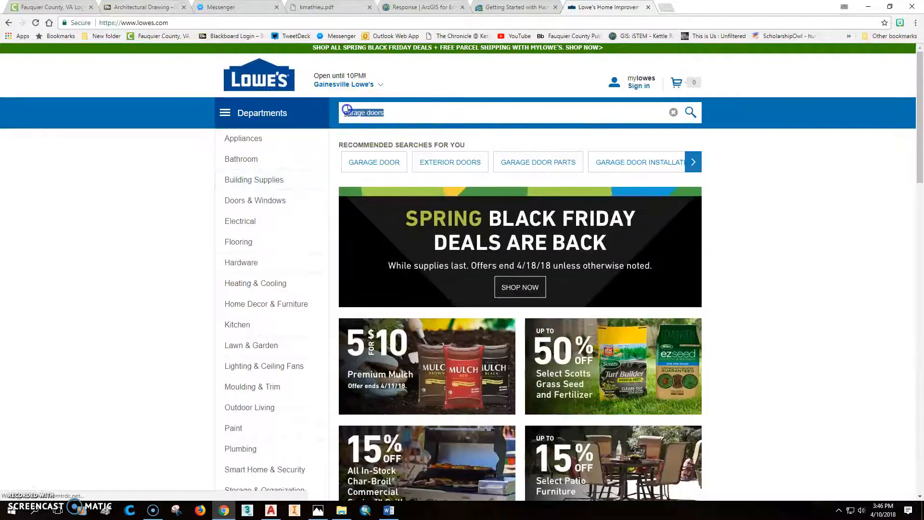
pyautogui.write('spa')
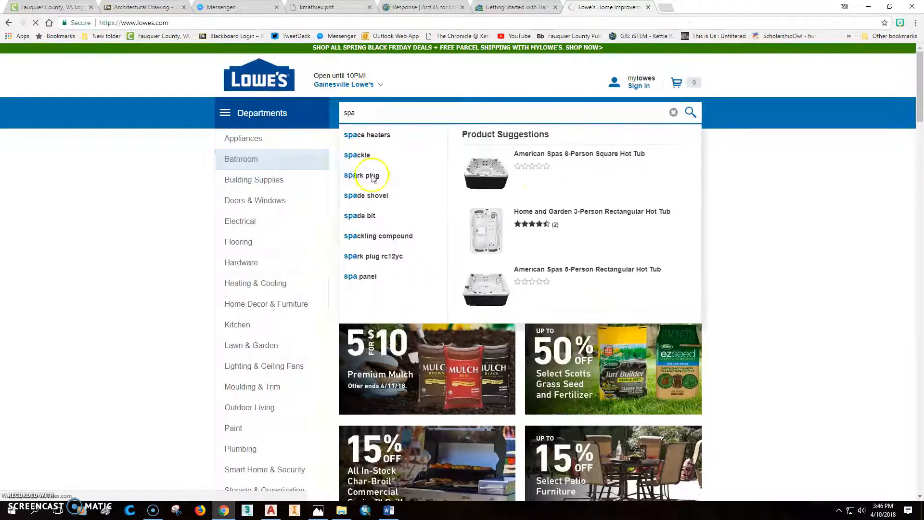
pyautogui.press('Return')
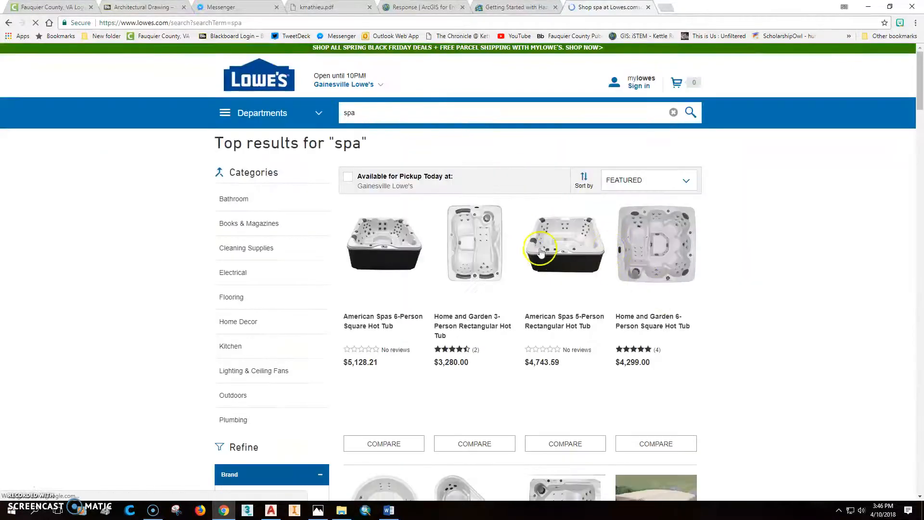
# - Browse the spa search results and open the product page of the QCA Spas 2-Person Oval Hot Tub
pyautogui.scroll(-2, 540, 250)
pyautogui.scroll(-11, 541, 249)
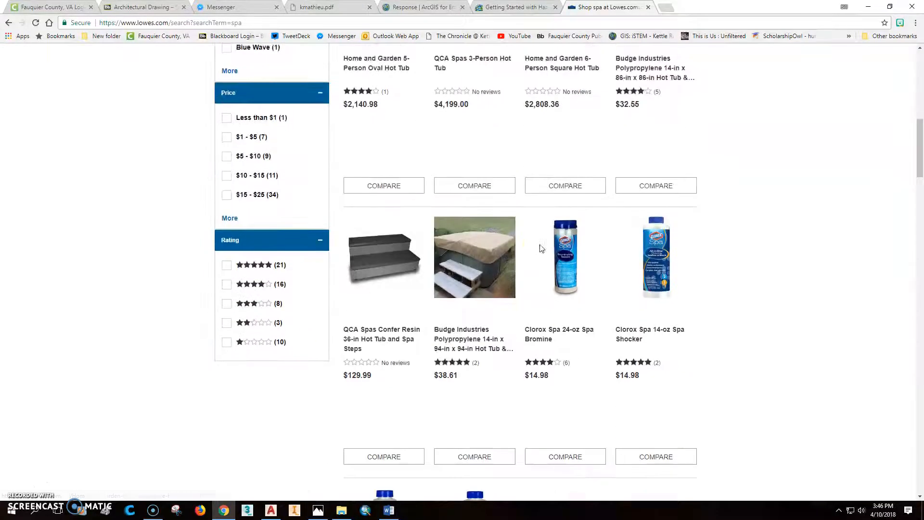
pyautogui.scroll(-14, 541, 249)
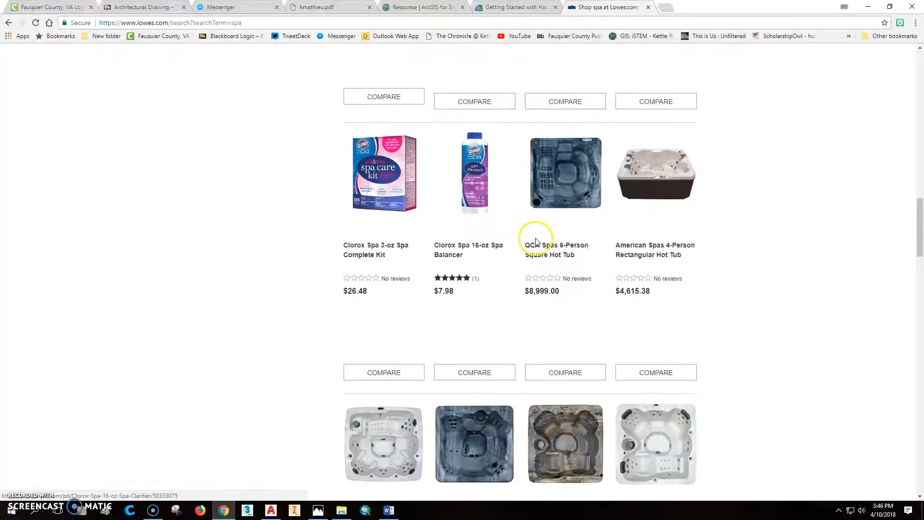
pyautogui.scroll(-6, 534, 241)
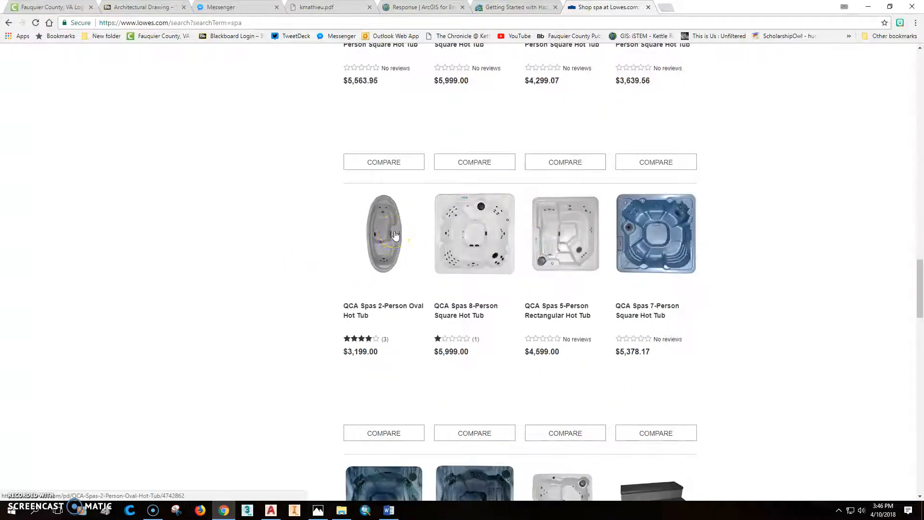
pyautogui.scroll(-3, 389, 248)
pyautogui.scroll(-3, 385, 243)
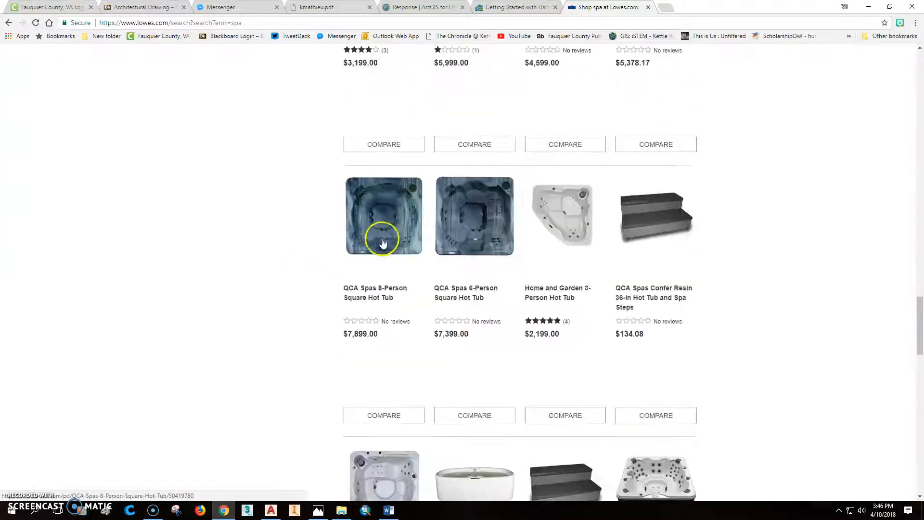
pyautogui.scroll(5, 380, 239)
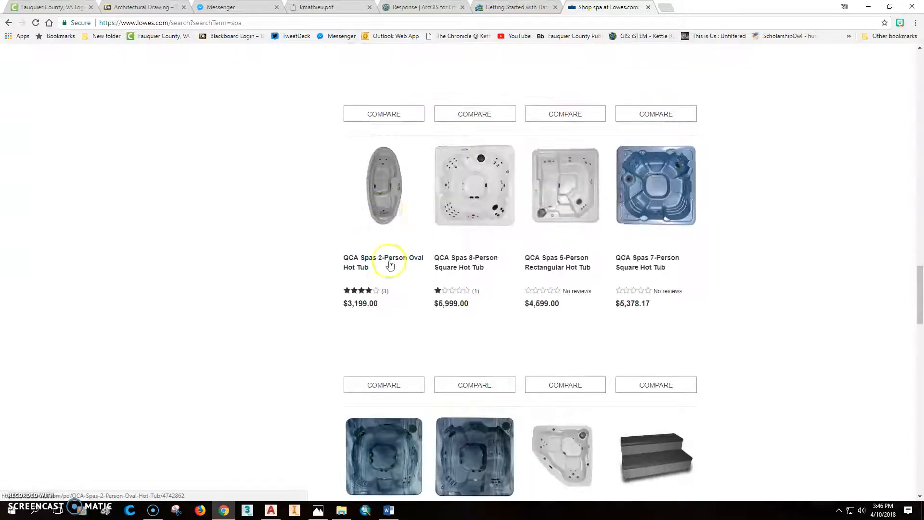
pyautogui.click(379, 207)
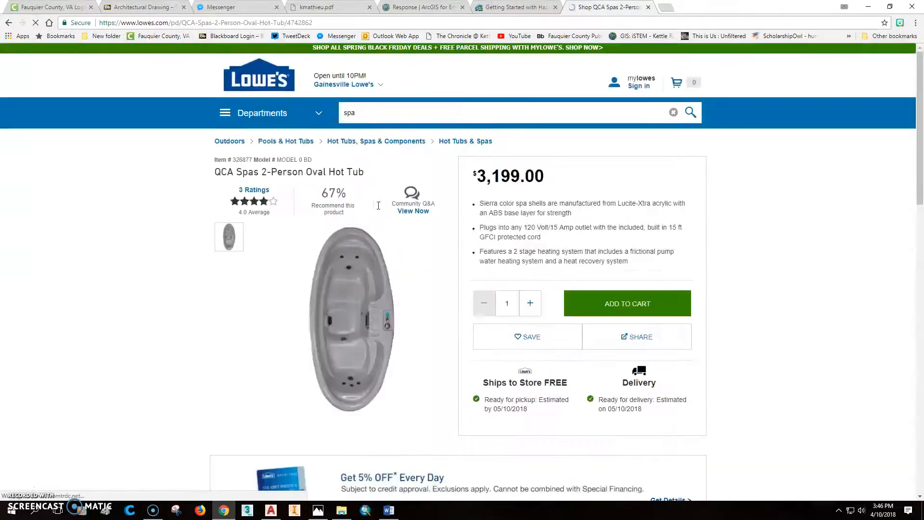
pyautogui.click(483, 330)
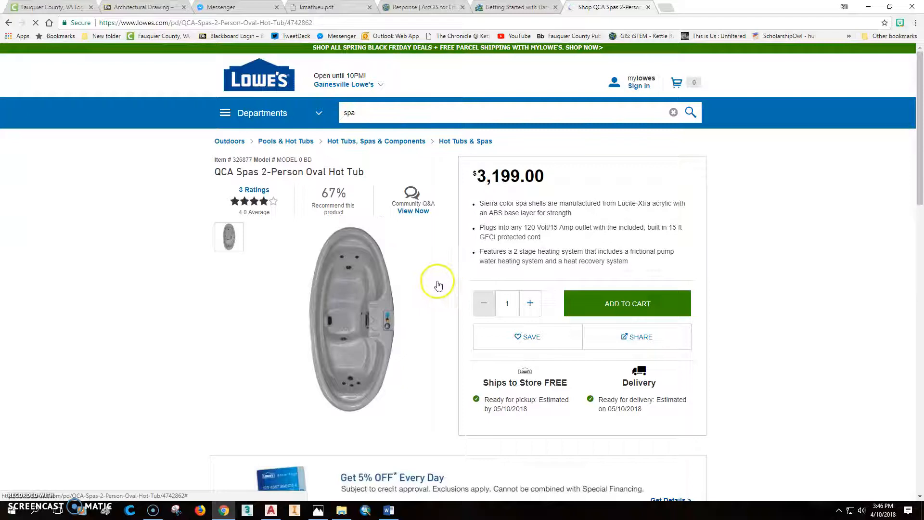
# - Open the oval hot tub's specifications and read its assembled depth and width
pyautogui.scroll(-9, 437, 274)
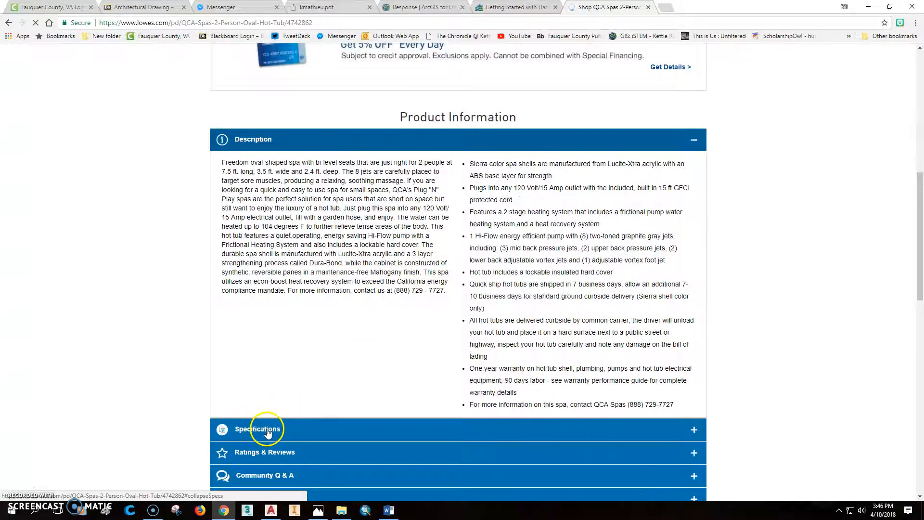
pyautogui.click(253, 430)
pyautogui.scroll(-6, 366, 313)
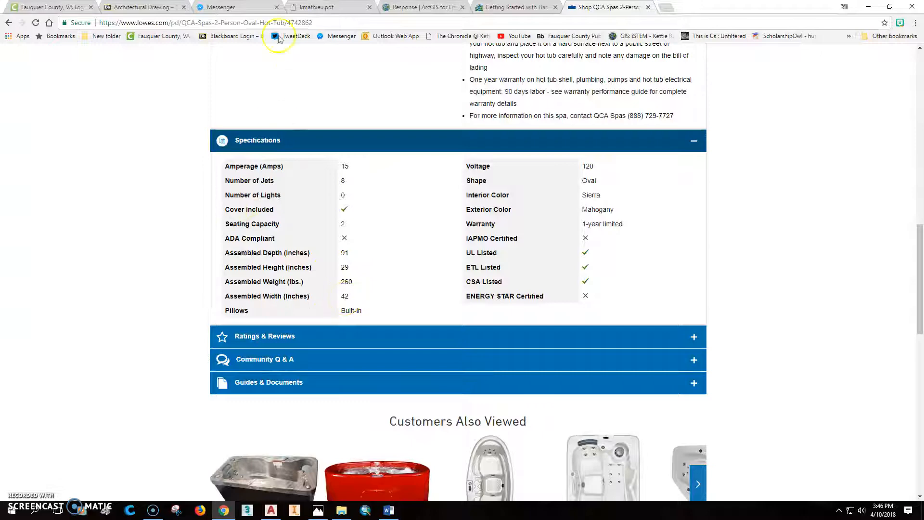
# - Return to AutoCAD and offset the inner face of the bottom exterior wall 42" upward, into the room
pyautogui.click(271, 509)
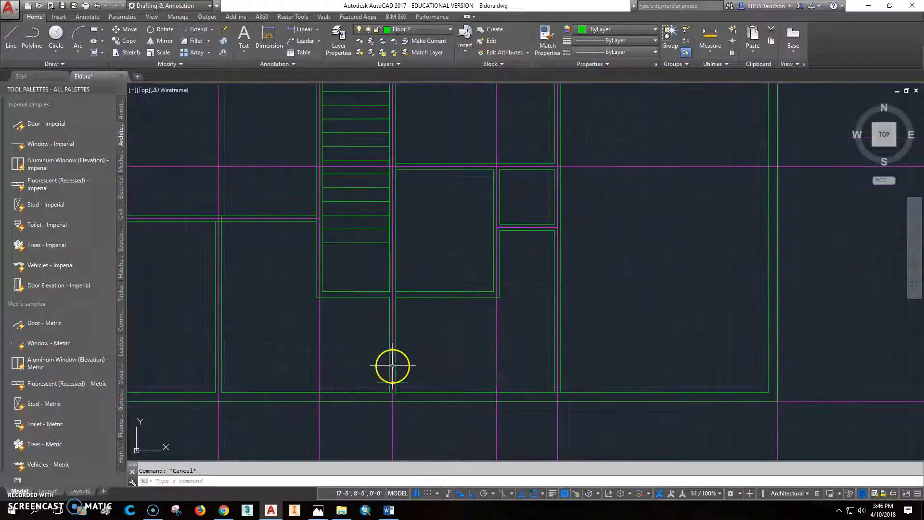
pyautogui.moveTo(464, 375); pyautogui.dragTo(424, 331, button='middle')
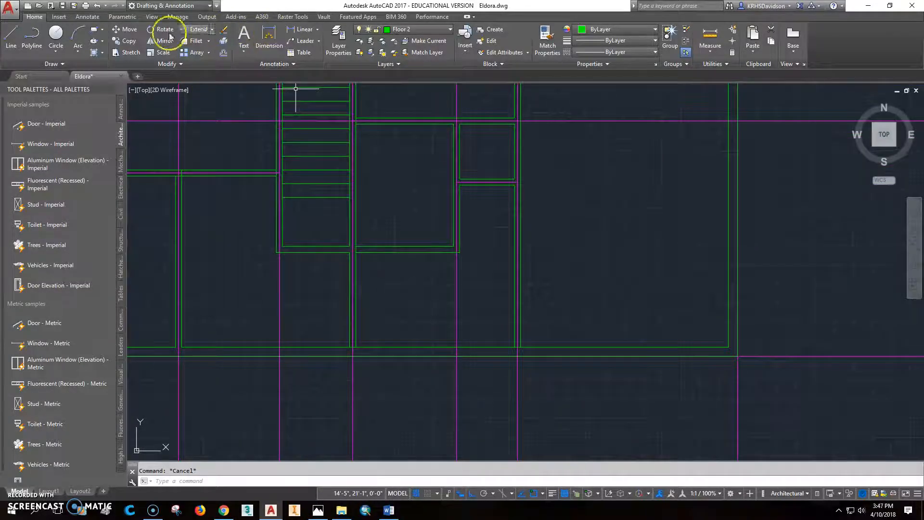
pyautogui.click(224, 54)
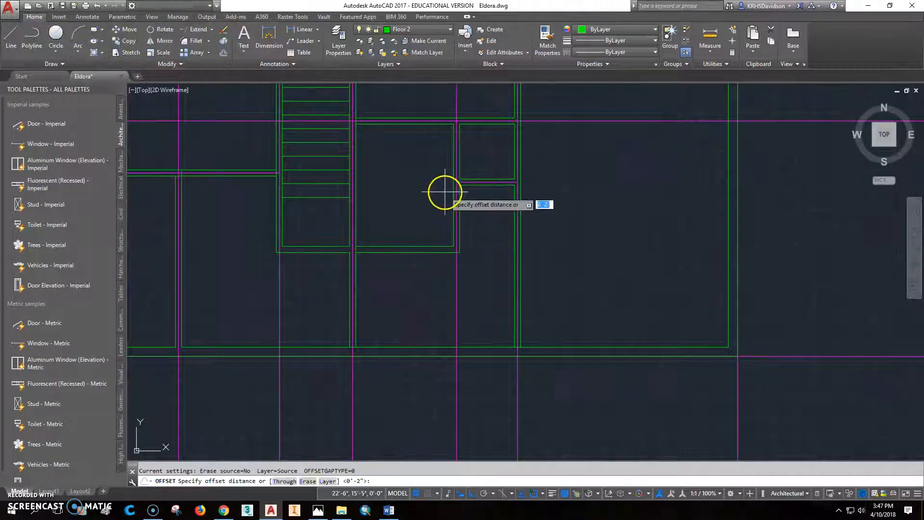
pyautogui.write('42"')
pyautogui.press('Return')
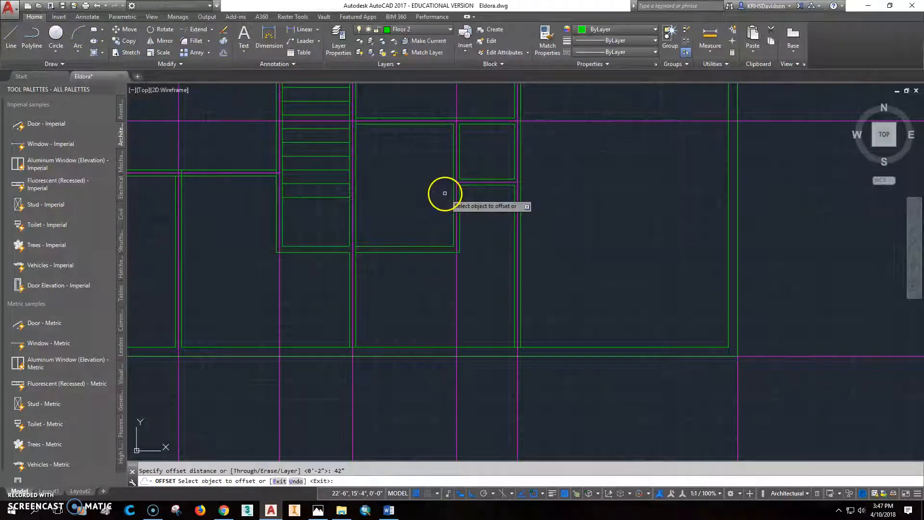
pyautogui.click(439, 346)
pyautogui.click(439, 313)
pyautogui.scroll(1, 431, 324)
pyautogui.scroll(-1, 411, 312)
pyautogui.scroll(-4, 411, 312)
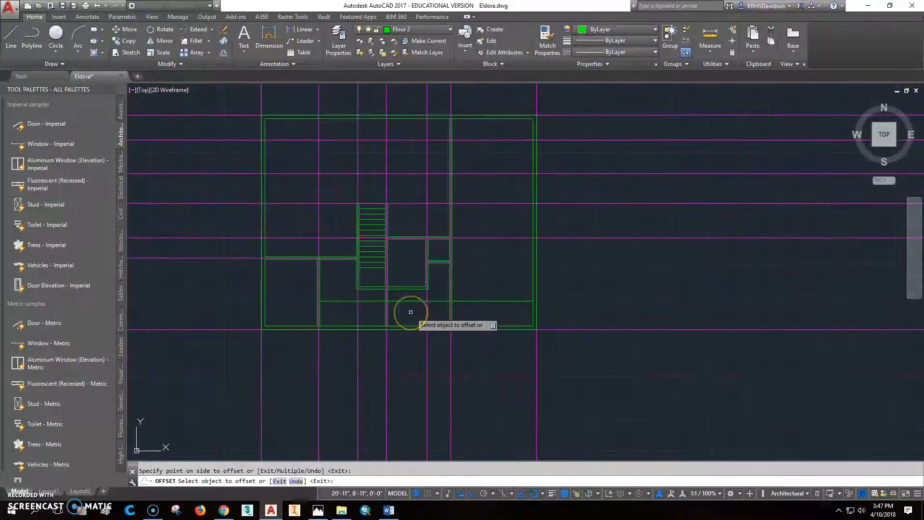
pyautogui.press('Escape')
pyautogui.scroll(2, 409, 299)
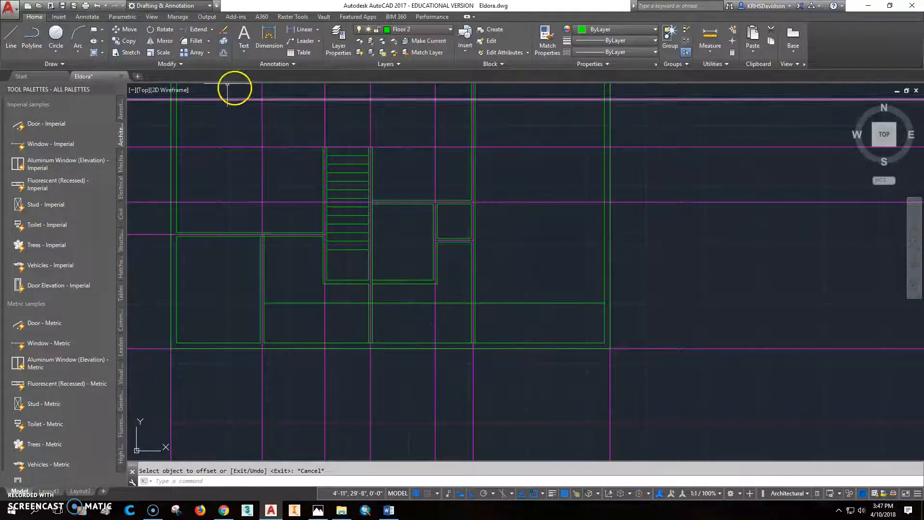
# - Offset the bottom exterior wall's inner face 30" upward to mark the front edge of the tub area
pyautogui.click(223, 52)
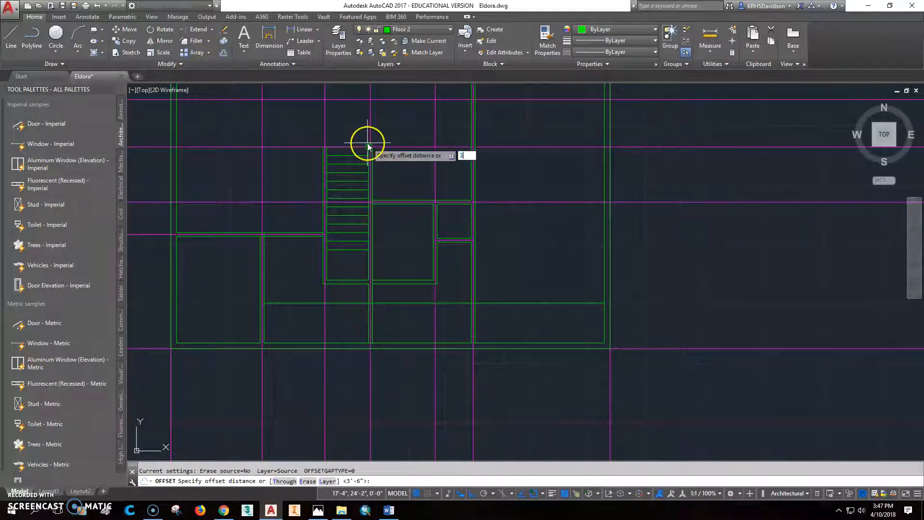
pyautogui.write('30"')
pyautogui.press('Return')
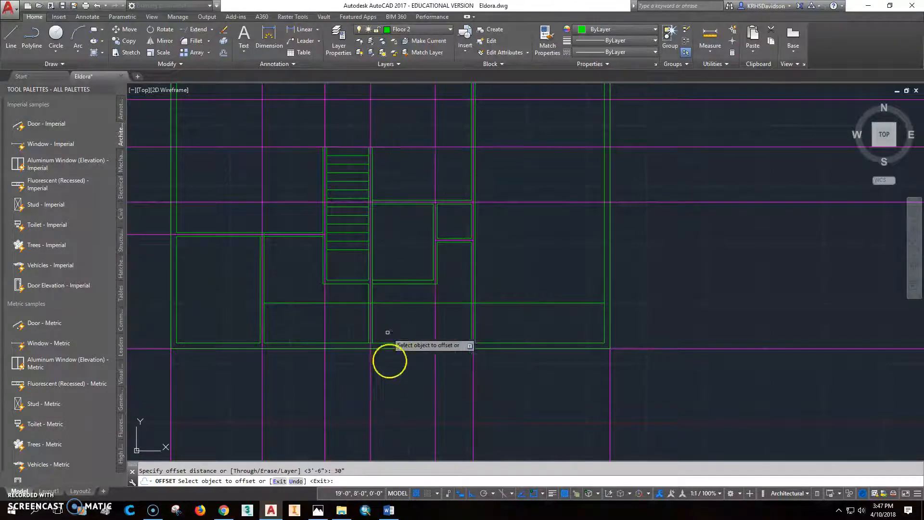
pyautogui.scroll(4, 383, 318)
pyautogui.press('Escape')
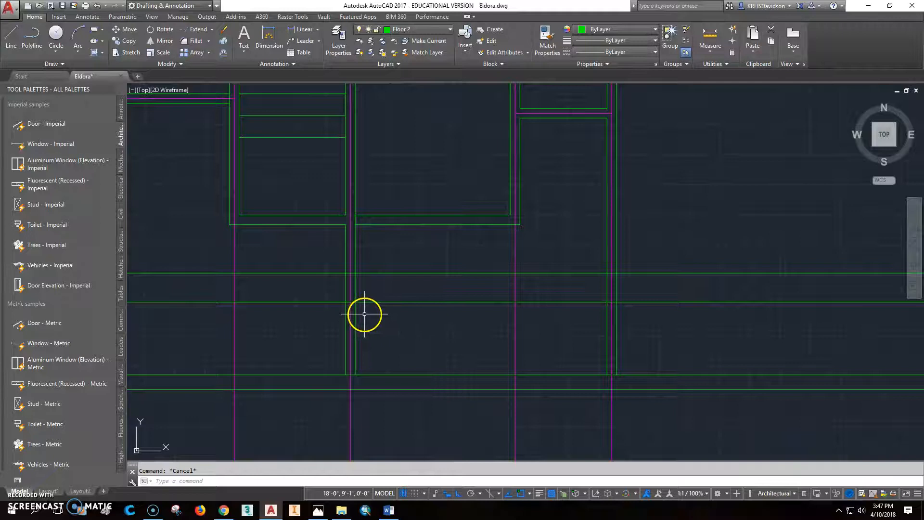
# - Measure the distances from the 30" and 42" offset lines up to the lower face of the wall above
pyautogui.write('di')
pyautogui.press('Return')
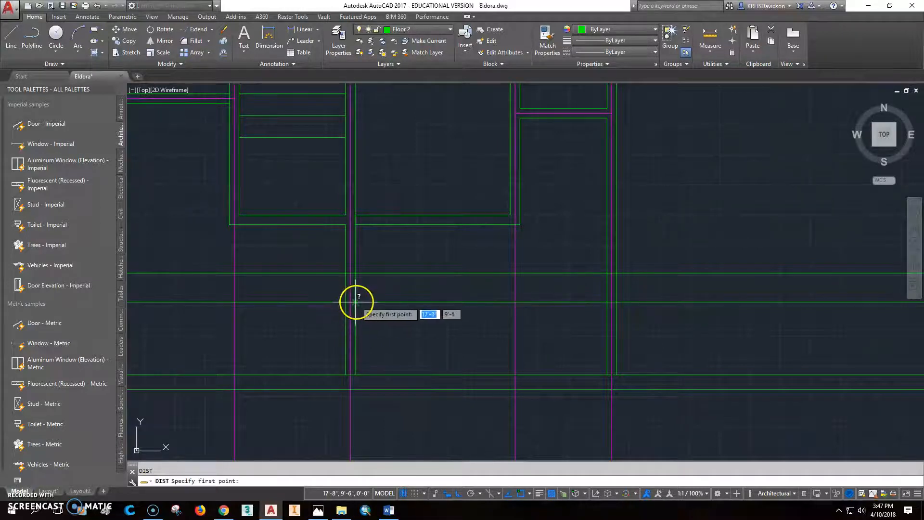
pyautogui.click(355, 303)
pyautogui.click(355, 225)
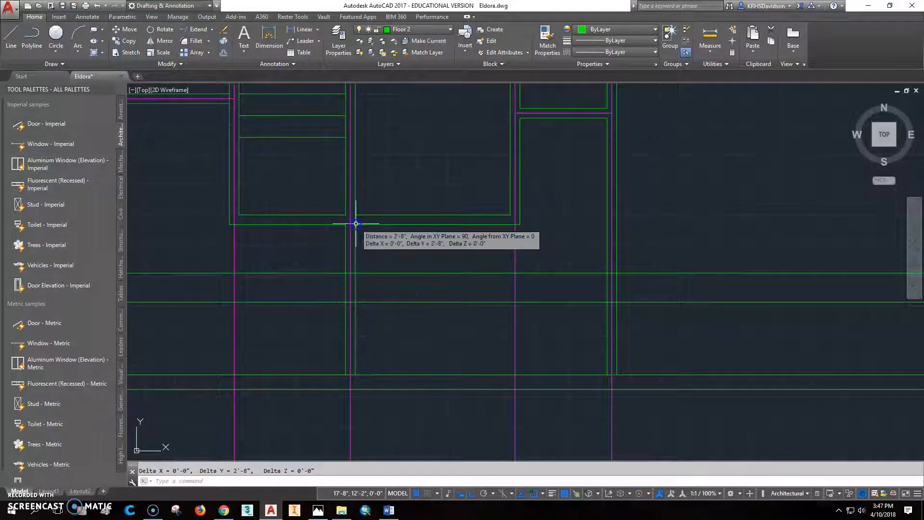
pyautogui.press('Return')
pyautogui.click(356, 273)
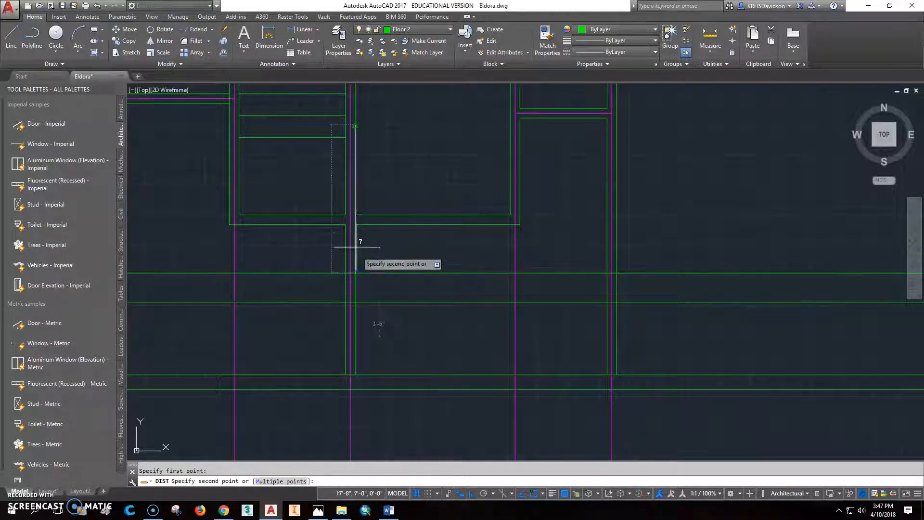
pyautogui.click(357, 222)
pyautogui.press('Escape')
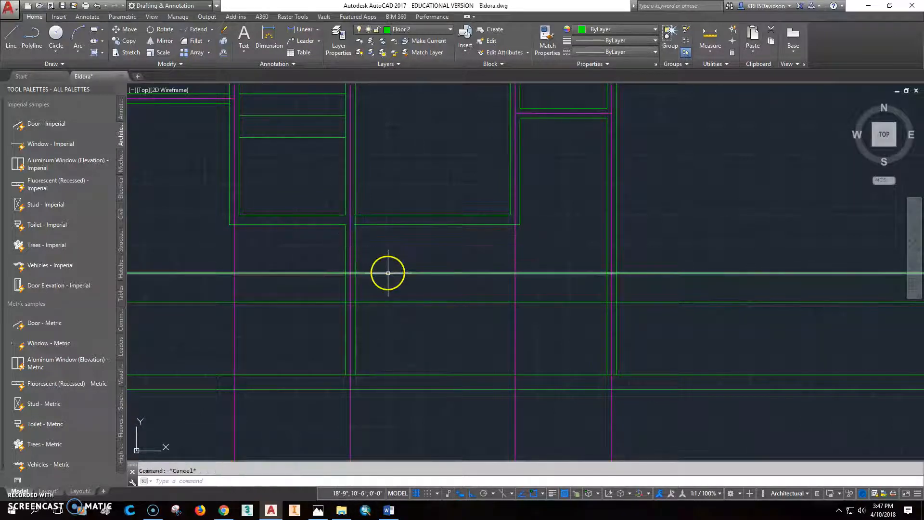
# - Erase the upper of the two horizontal offset lines, the one 42" from the bottom wall
pyautogui.scroll(-2, 466, 276)
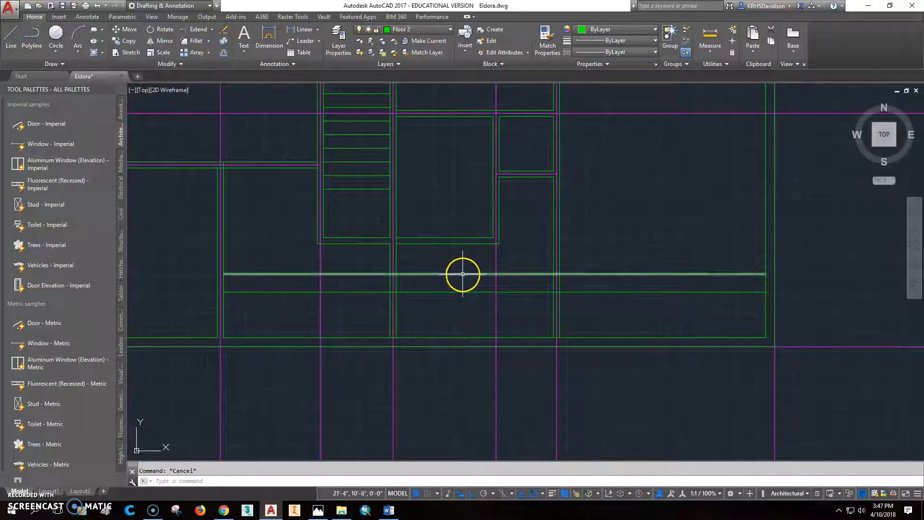
pyautogui.click(463, 274)
pyautogui.press('Escape')
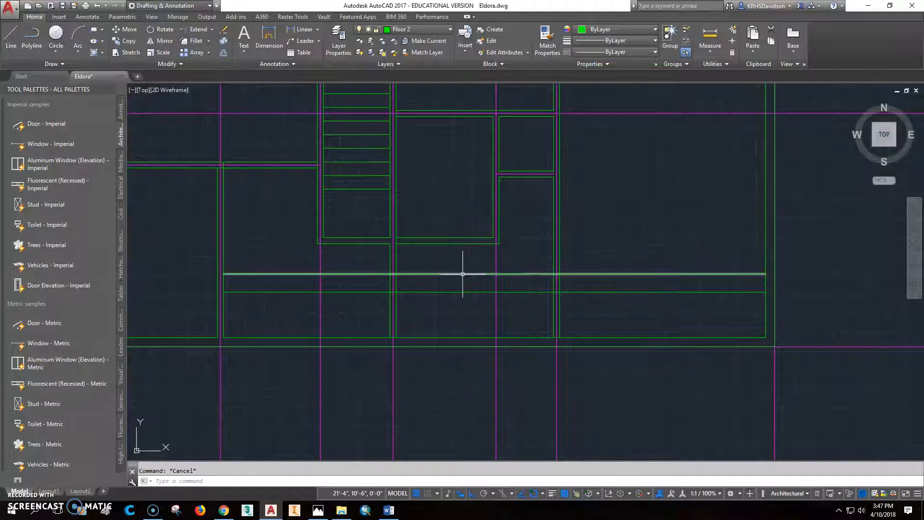
pyautogui.click(463, 274)
pyautogui.click(475, 275)
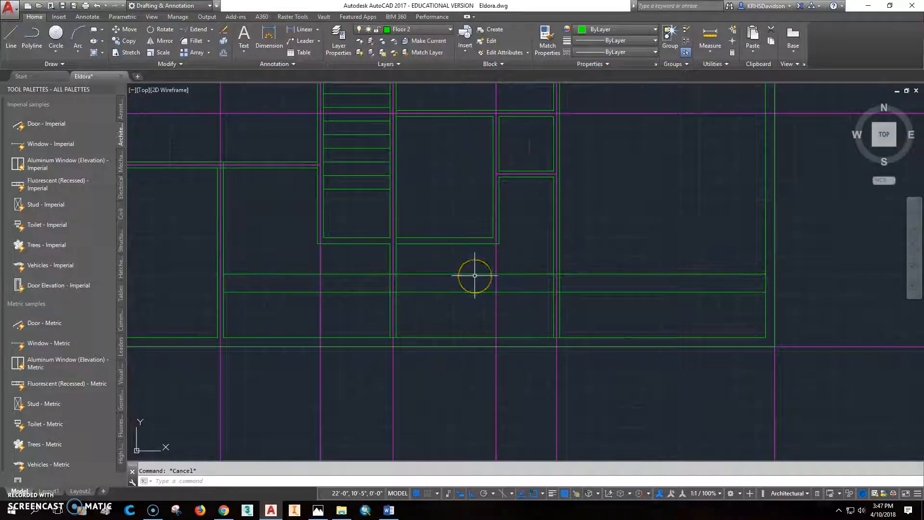
pyautogui.click(475, 274)
pyautogui.press('Delete')
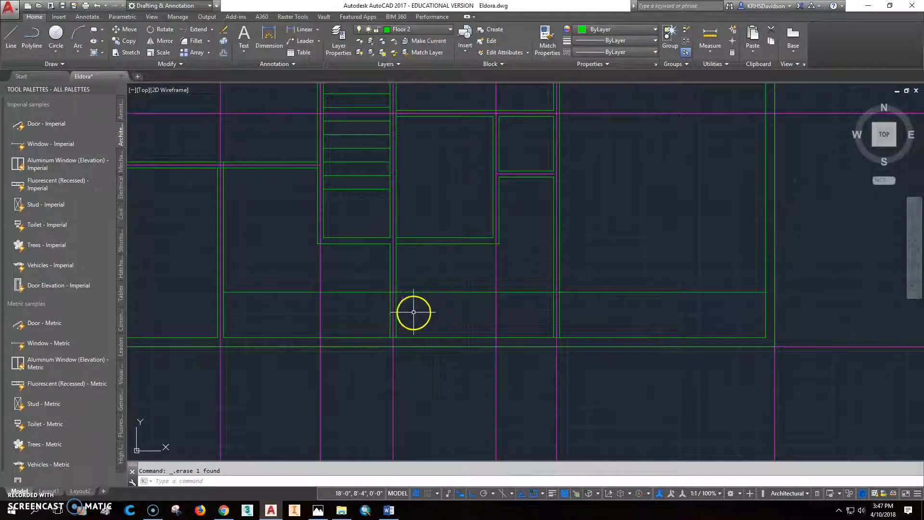
# - Trim the remaining 30" offset line at both ends to the facing faces of the vertical walls enclosing the room below the shower
pyautogui.click(211, 30)
pyautogui.click(195, 42)
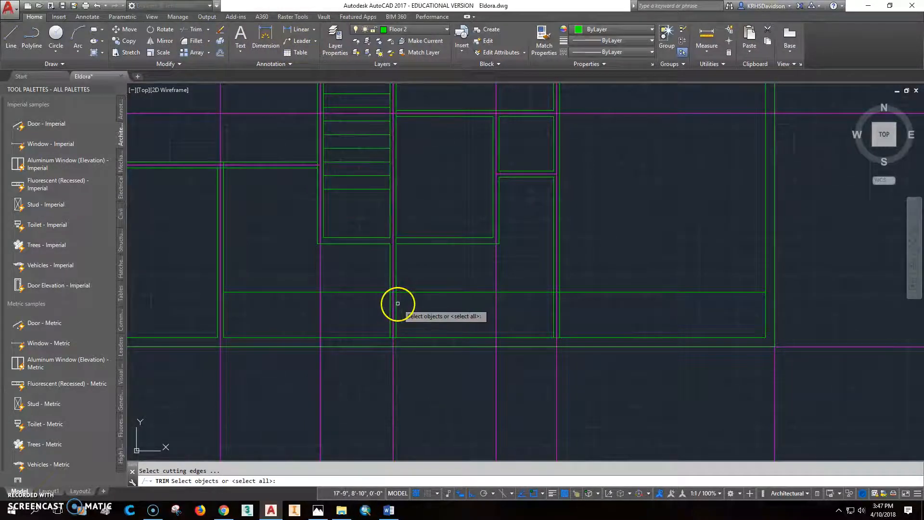
pyautogui.click(396, 303)
pyautogui.click(554, 303)
pyautogui.press('Return')
pyautogui.click(594, 293)
pyautogui.click(372, 292)
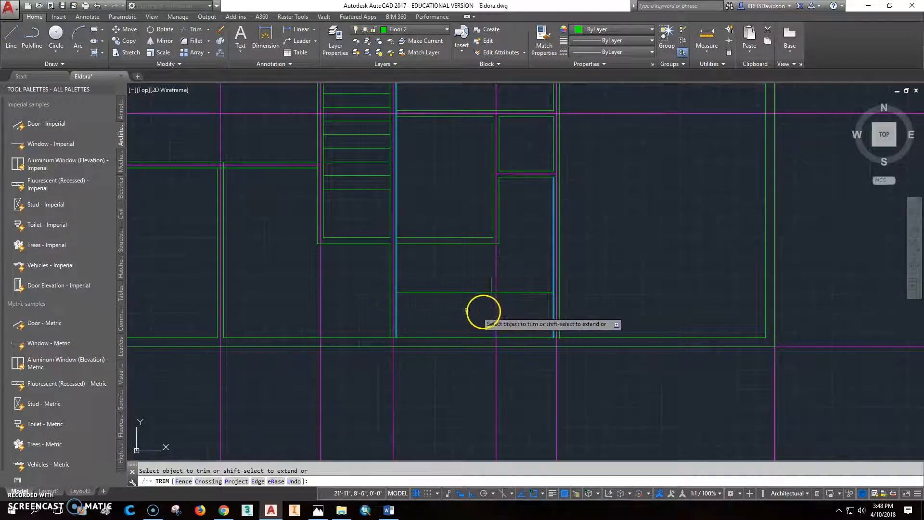
# - Offset the right face of the tub area's left wall 60" to the right to mark the tub's end
pyautogui.press('Escape')
pyautogui.moveTo(462, 310); pyautogui.dragTo(399, 312, button='middle')
pyautogui.scroll(2, 399, 311)
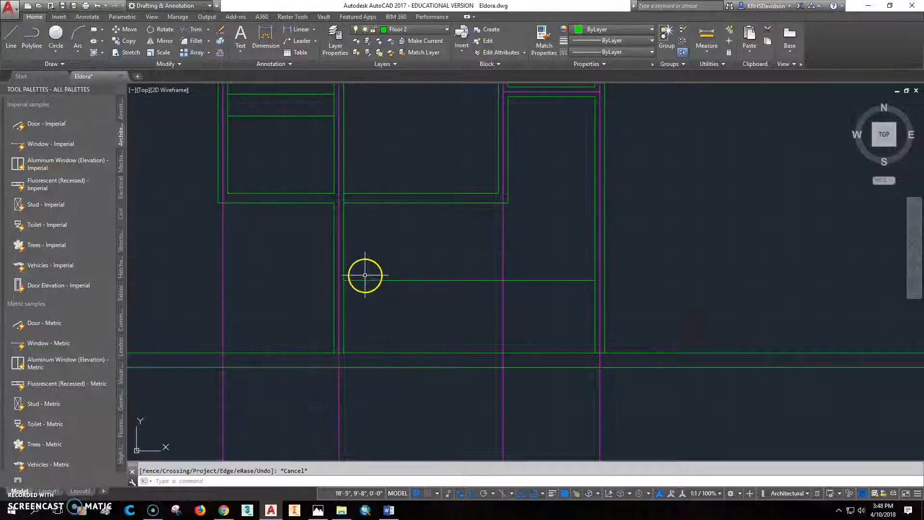
pyautogui.click(222, 57)
pyautogui.write('6')
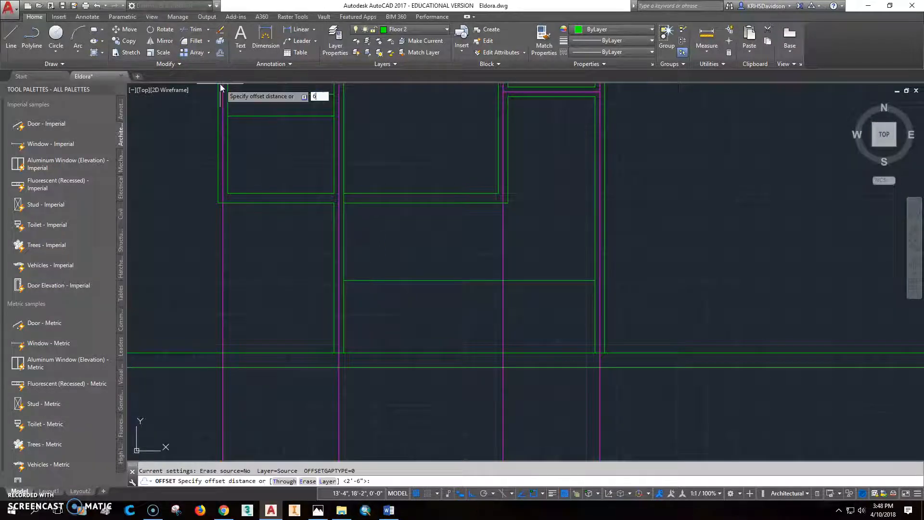
pyautogui.write('0')
pyautogui.press('Return')
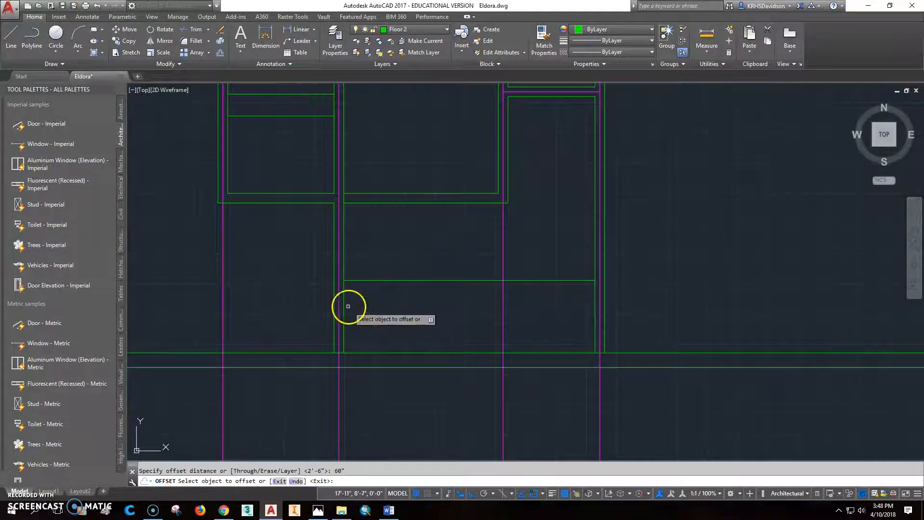
pyautogui.click(343, 305)
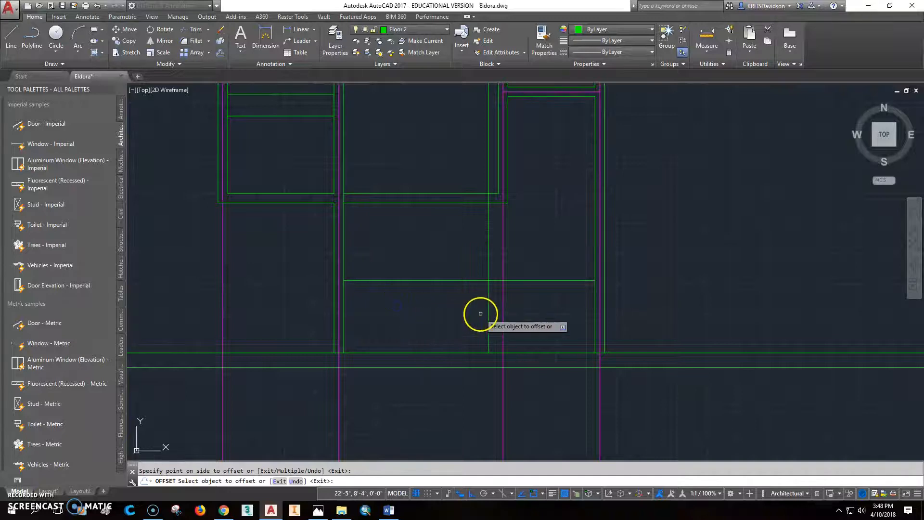
# - Fillet the tub's horizontal front edge and vertical end line into a square corner, keeping the lower-left portion
pyautogui.click(197, 40)
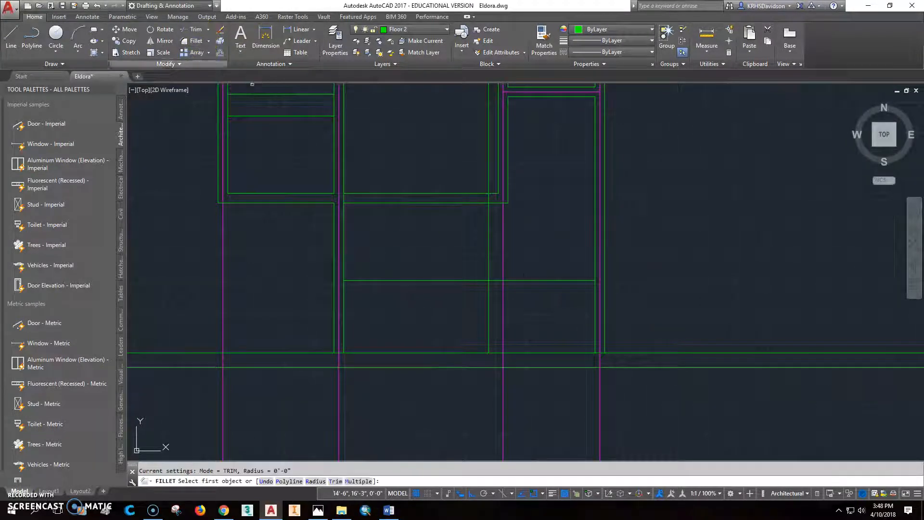
pyautogui.click(488, 288)
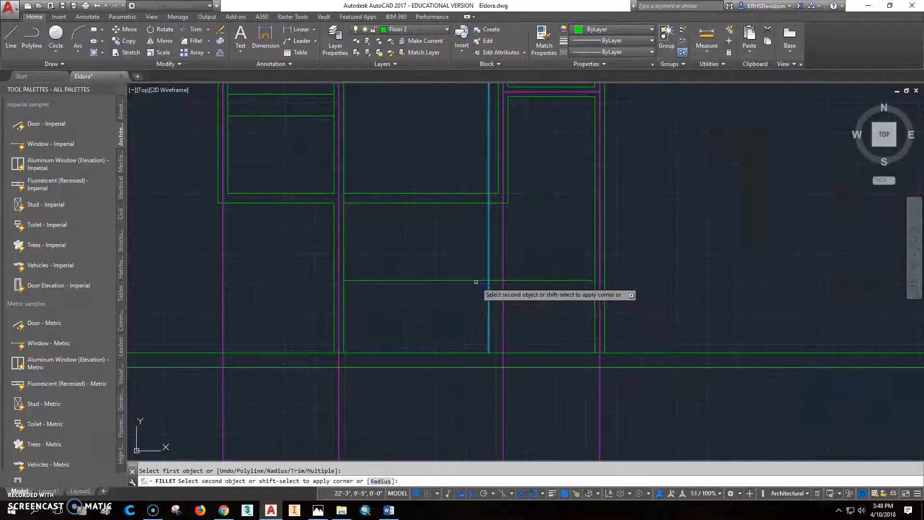
pyautogui.click(475, 280)
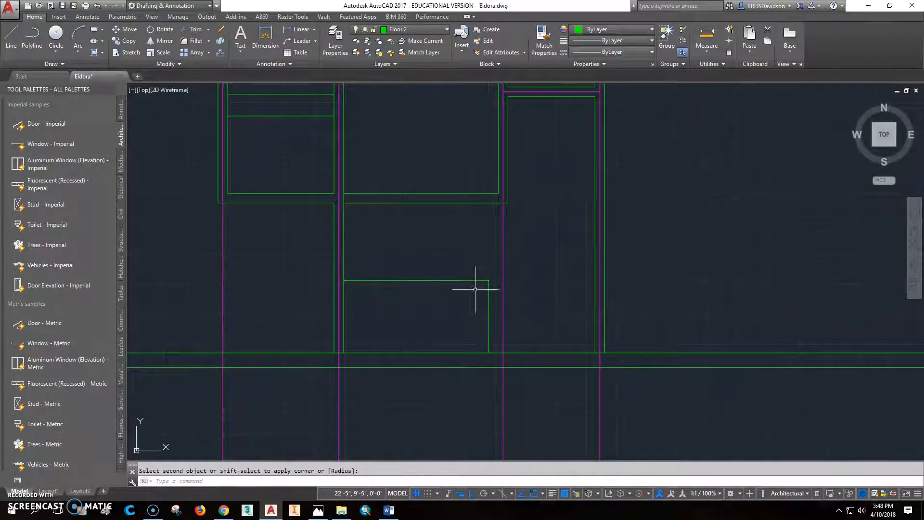
pyautogui.press('Escape')
pyautogui.scroll(-2, 563, 303)
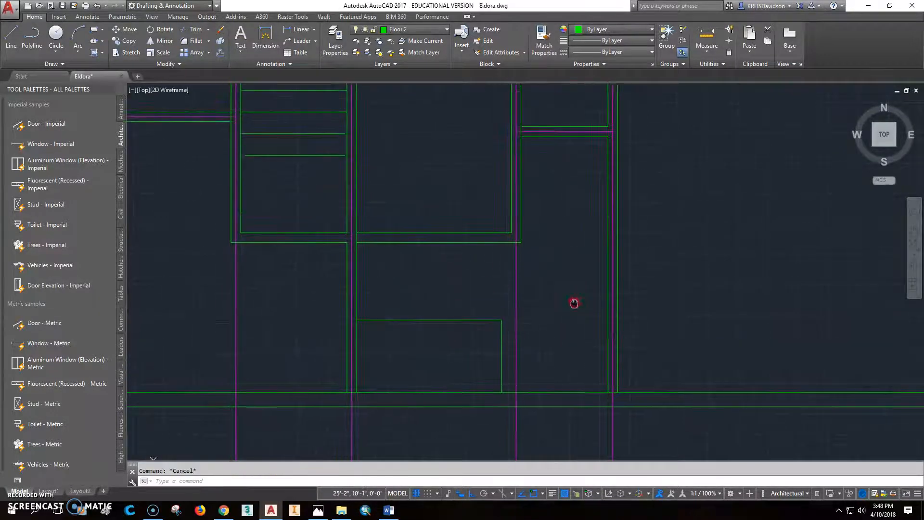
# - Examine the closet walls between bedrooms 2 and 3 on the reference floor plan and locate the matching area in the drawing
pyautogui.scroll(-2, 562, 276)
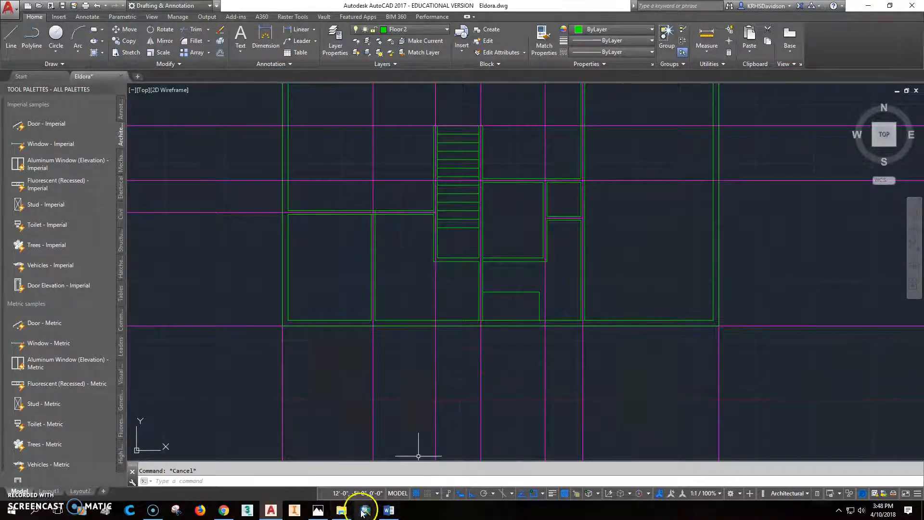
pyautogui.click(315, 510)
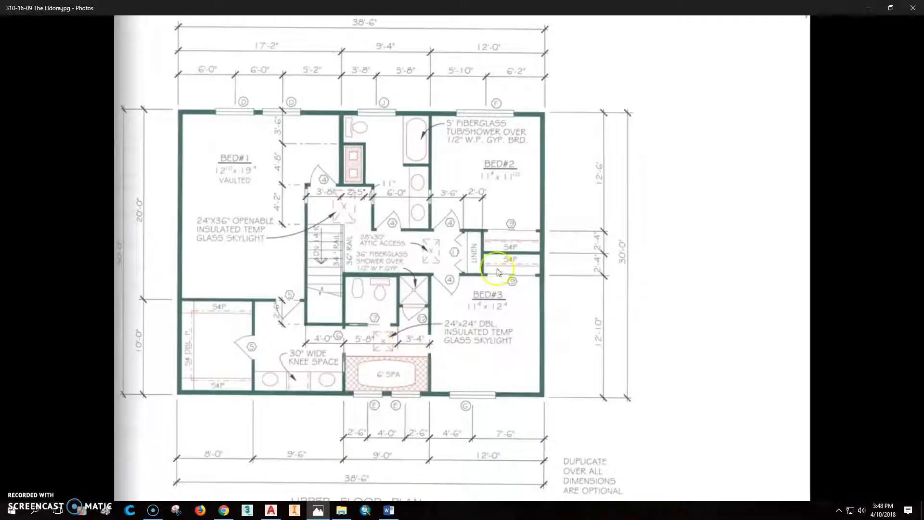
pyautogui.click(282, 511)
pyautogui.scroll(-2, 616, 274)
pyautogui.moveTo(633, 262); pyautogui.dragTo(517, 274, button='middle')
pyautogui.scroll(4, 517, 274)
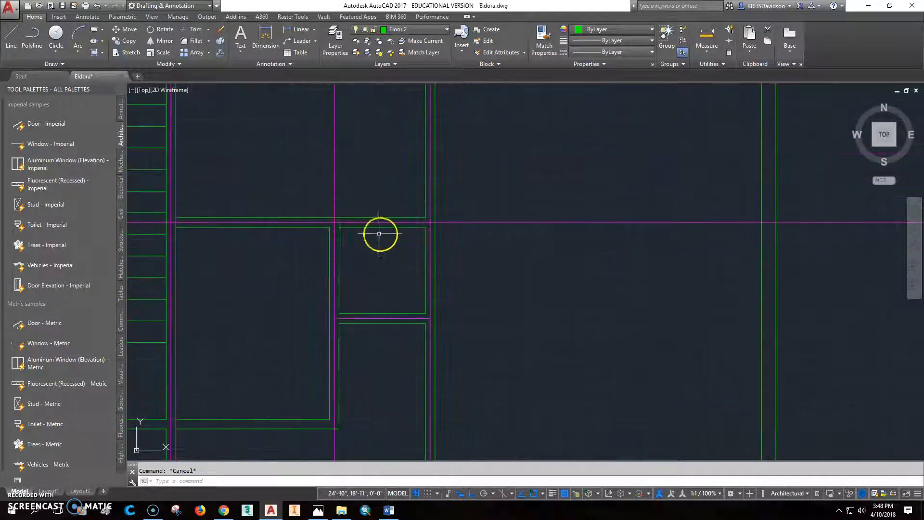
pyautogui.scroll(-2, 640, 224)
pyautogui.moveTo(700, 272); pyautogui.dragTo(646, 212, button='middle')
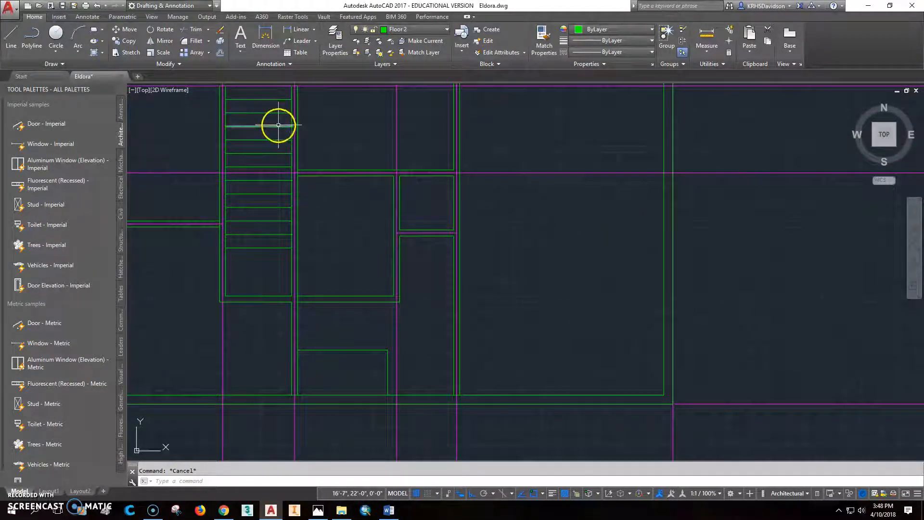
# - Measure from the lower-right exterior corner up to the horizontal construction line above the shower, and compare with the reference plan's dimensions
pyautogui.write('di')
pyautogui.press('Return')
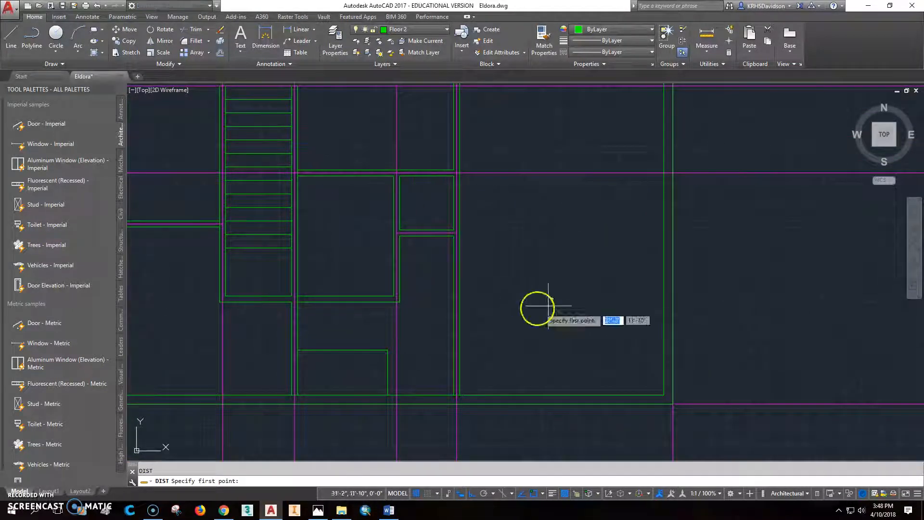
pyautogui.click(674, 402)
pyautogui.click(671, 174)
pyautogui.press('Escape')
pyautogui.click(318, 510)
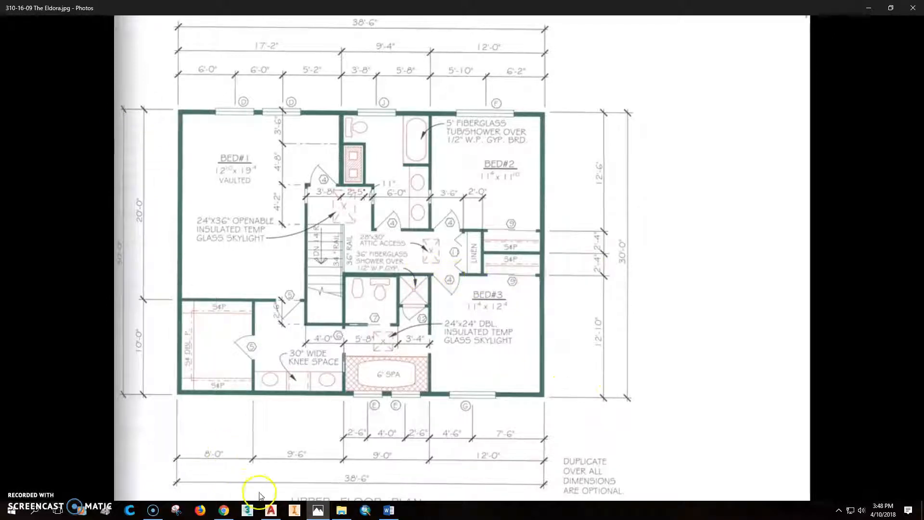
pyautogui.click(269, 511)
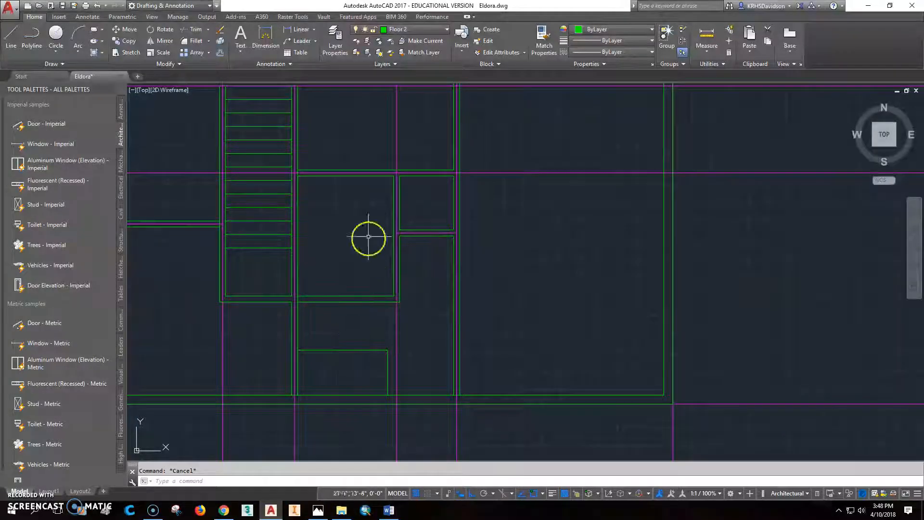
# - Mirror the two horizontal wall lines above the shower across the adjacent vertical wall's centerline into the right-hand room, keeping the originals
pyautogui.click(164, 43)
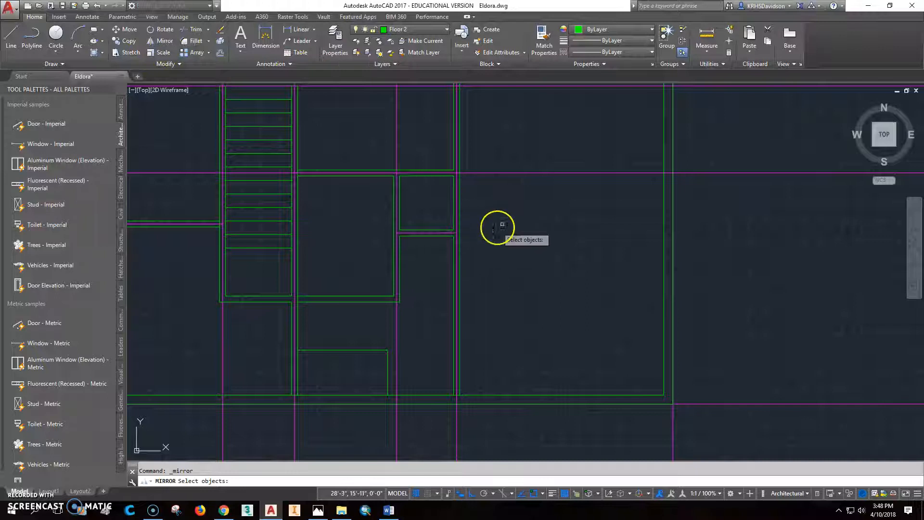
pyautogui.click(443, 175)
pyautogui.press('Return')
pyautogui.click(456, 395)
pyautogui.click(485, 444)
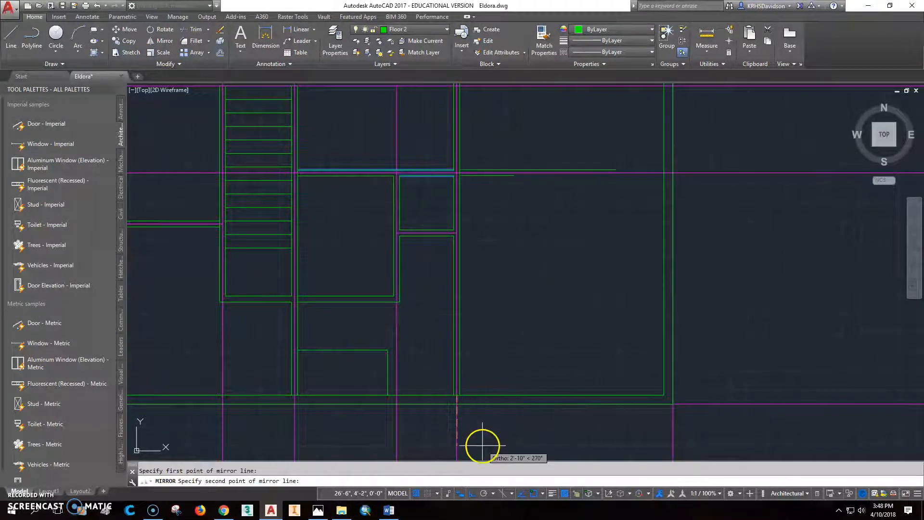
pyautogui.rightClick(485, 444)
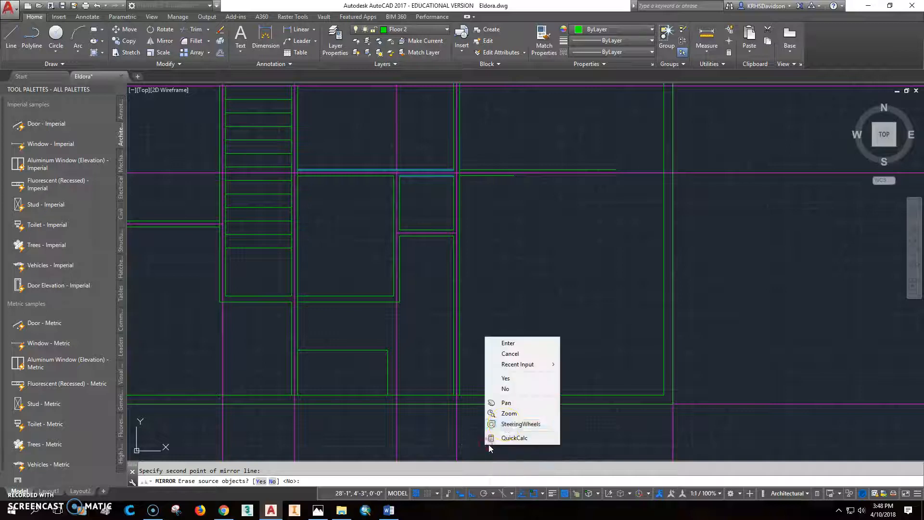
pyautogui.click(524, 341)
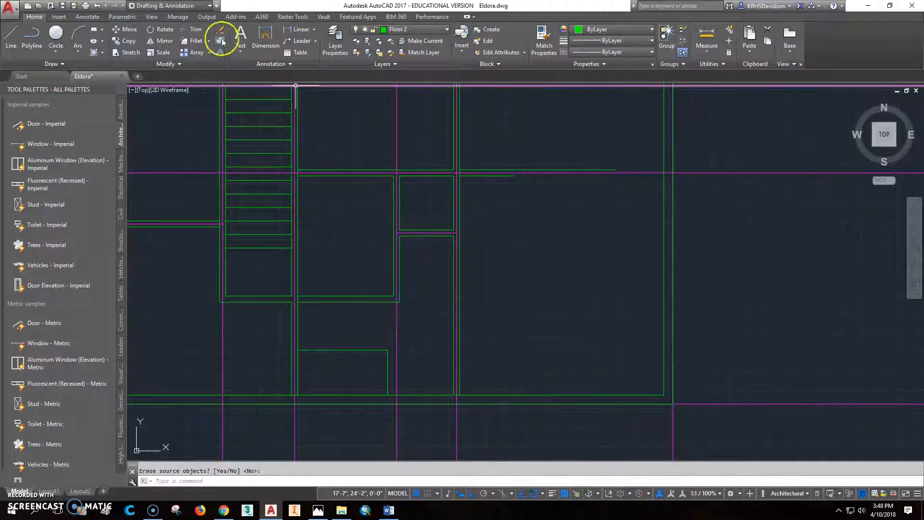
# - Extend both mirrored wall lines to the inner face of the right exterior wall
pyautogui.click(208, 30)
pyautogui.click(210, 65)
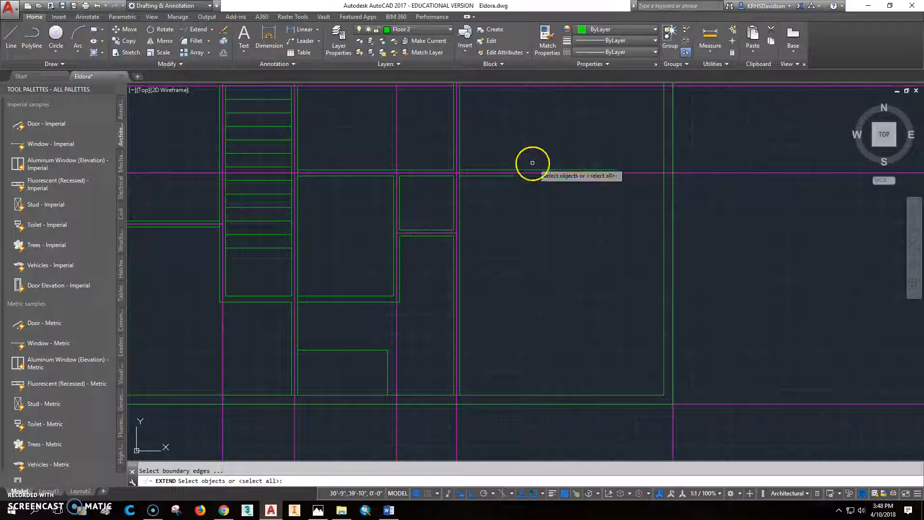
pyautogui.click(512, 176)
pyautogui.press('Escape')
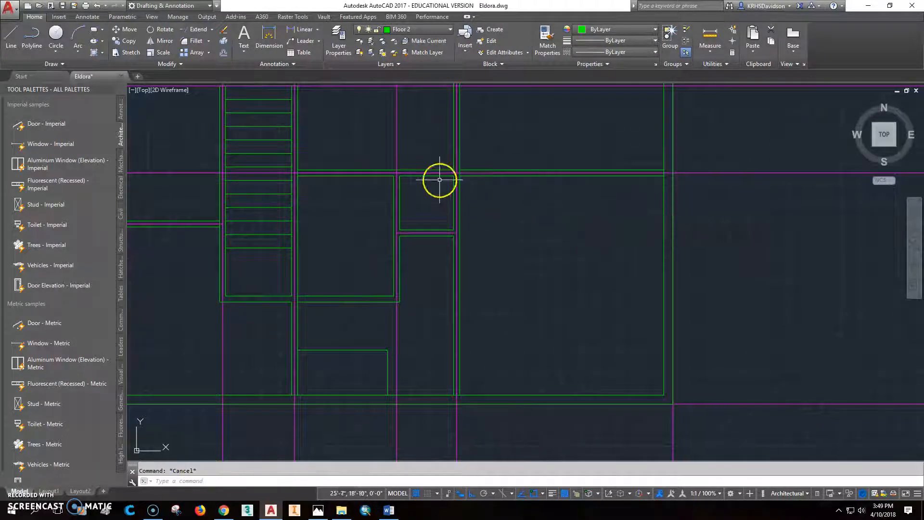
# - Trim the vertical wall faces between the two new horizontal wall lines at both ends to open the wall junctions
pyautogui.click(212, 32)
pyautogui.click(208, 53)
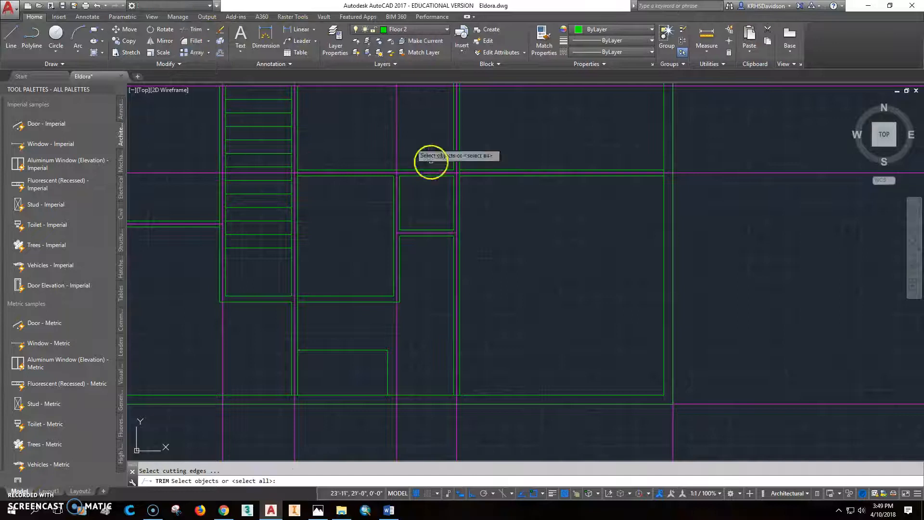
pyautogui.click(468, 169)
pyautogui.click(468, 176)
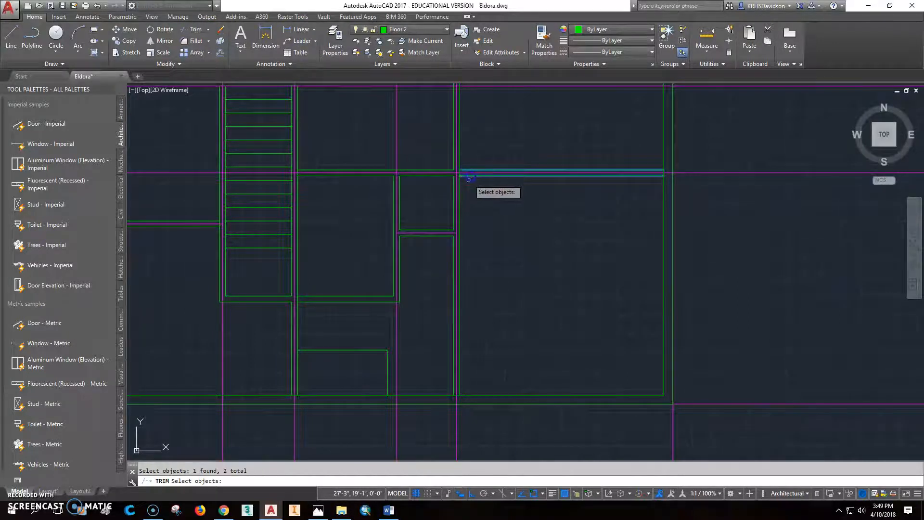
pyautogui.press('Return')
pyautogui.scroll(4, 462, 181)
pyautogui.click(454, 166)
pyautogui.scroll(-4, 515, 167)
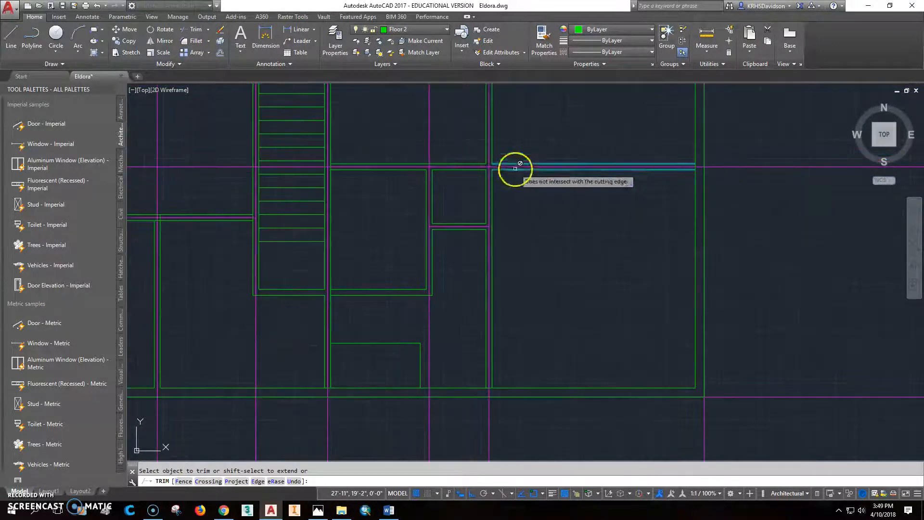
pyautogui.scroll(4, 706, 167)
pyautogui.click(665, 163)
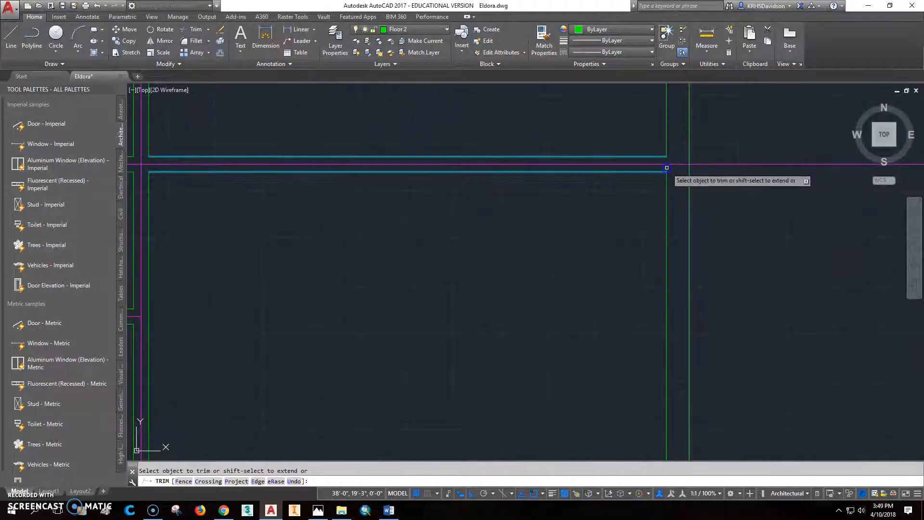
pyautogui.press('Escape')
pyautogui.scroll(-5, 568, 288)
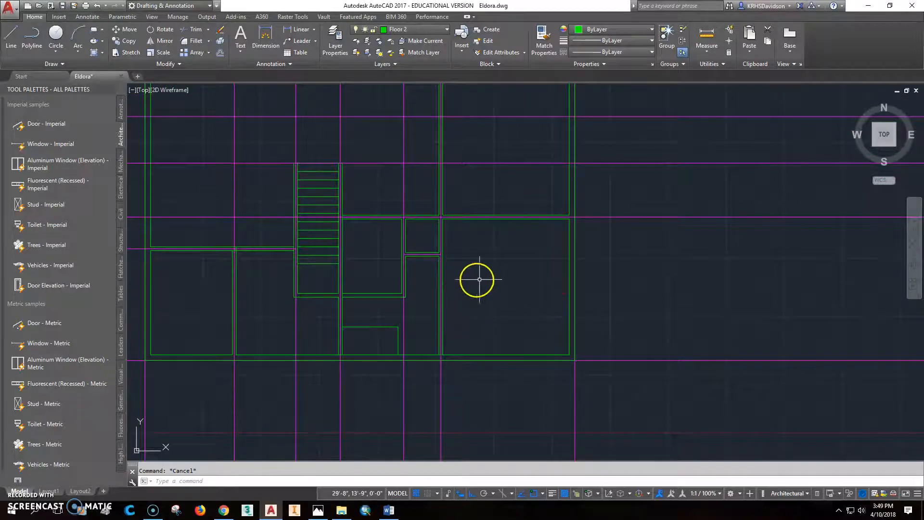
# - Following the reference plan, copy the new horizontal wall's two faces and its construction line 2'4" upward
pyautogui.moveTo(477, 277); pyautogui.dragTo(455, 339, button='middle')
pyautogui.click(317, 510)
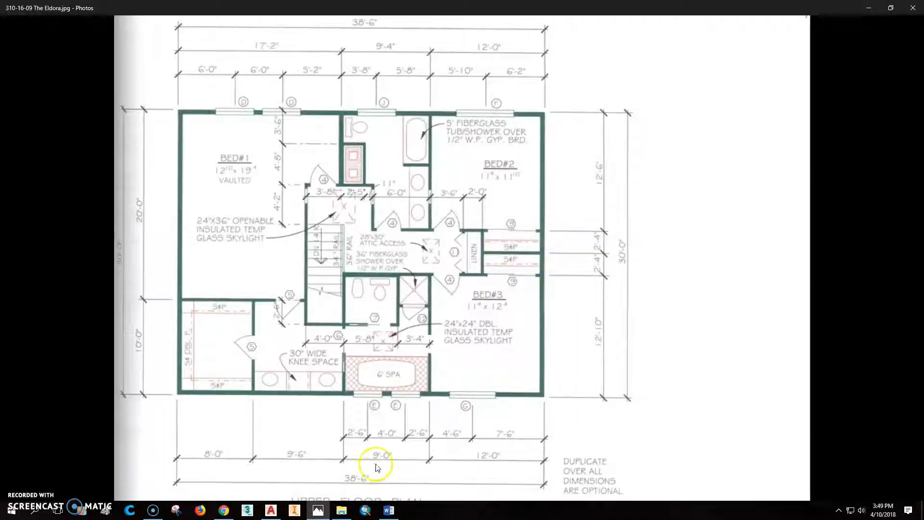
pyautogui.click(277, 515)
pyautogui.moveTo(500, 313); pyautogui.dragTo(420, 327, button='middle')
pyautogui.scroll(2, 420, 322)
pyautogui.scroll(-2, 419, 323)
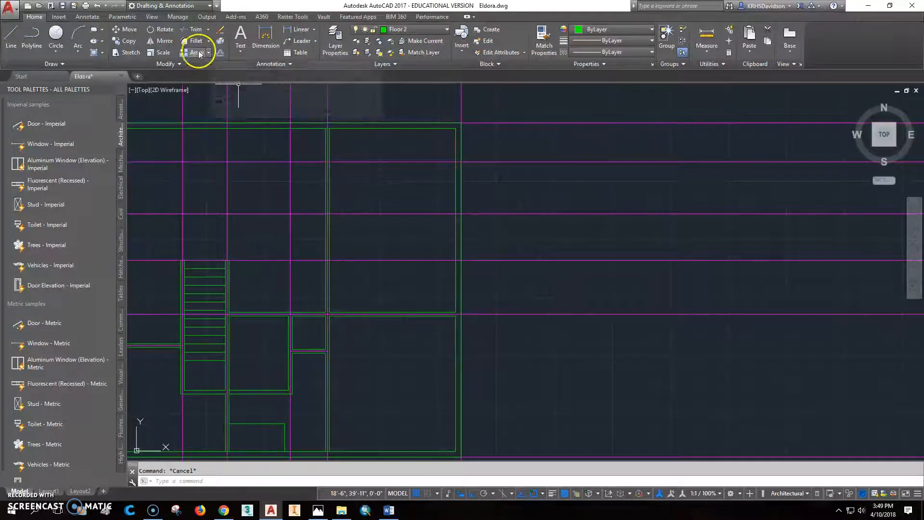
pyautogui.click(127, 43)
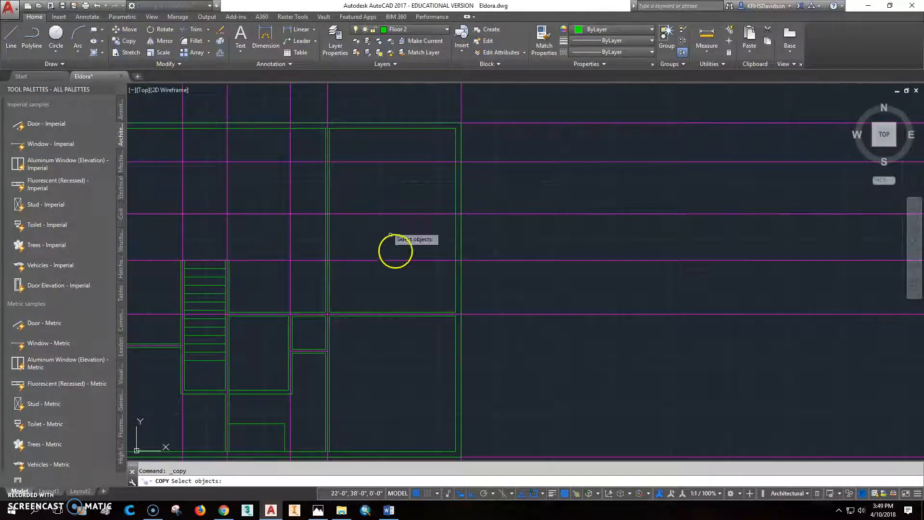
pyautogui.click(423, 314)
pyautogui.press('Return')
pyautogui.click(564, 417)
pyautogui.write('2\'4"')
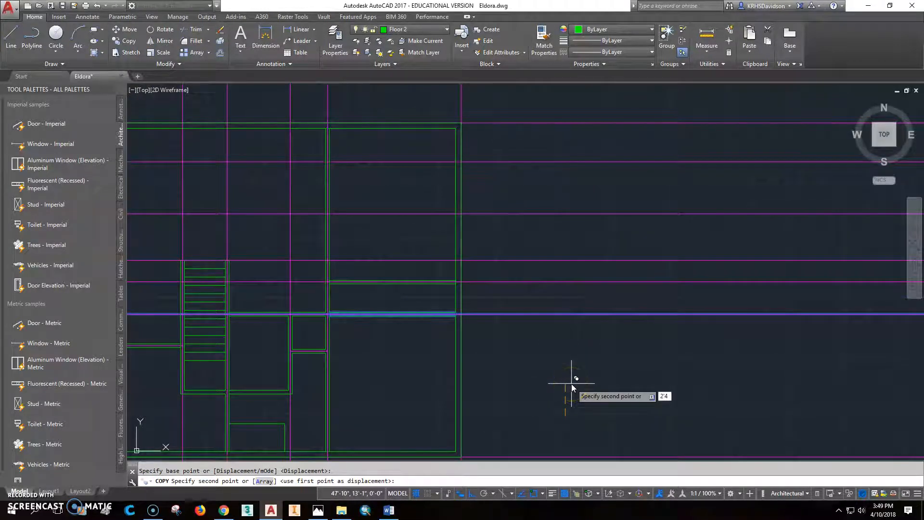
pyautogui.press('Return')
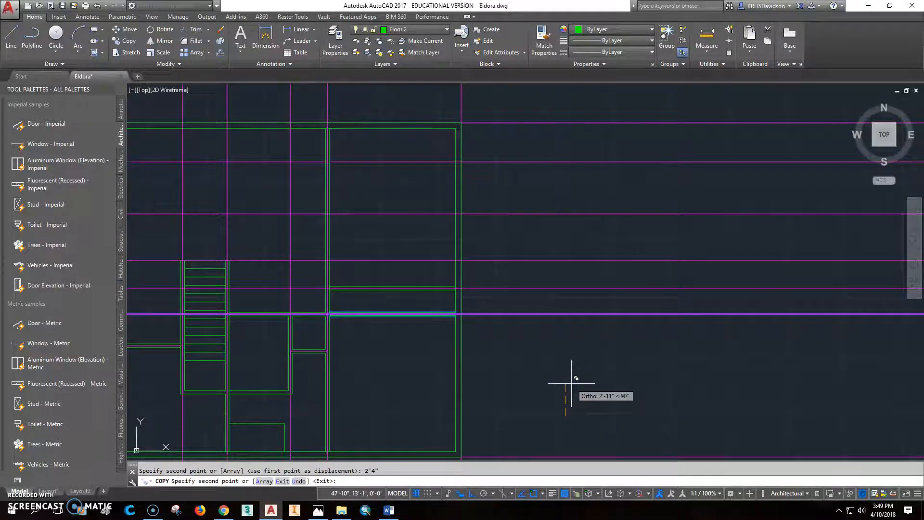
pyautogui.press('Escape')
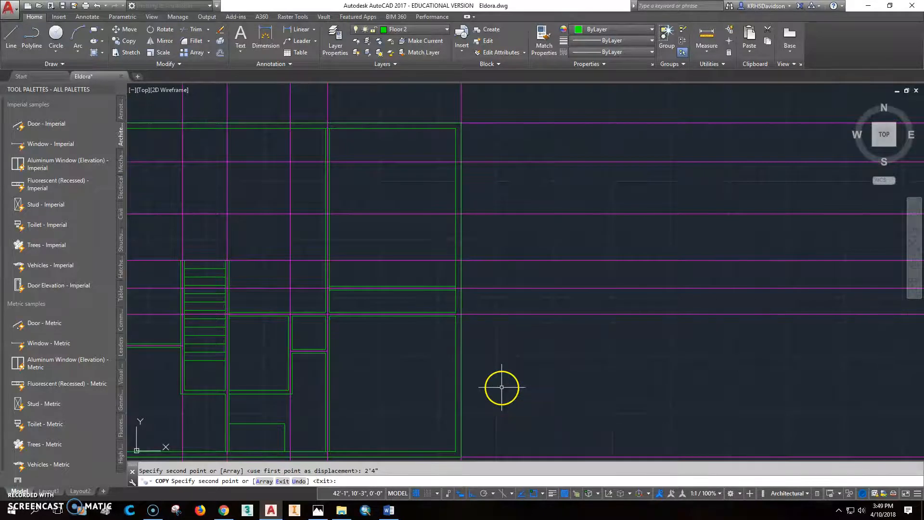
# - Copy the two faces of the horizontal closet wall 2'4" upward to form the upper closet wall
pyautogui.scroll(2, 369, 324)
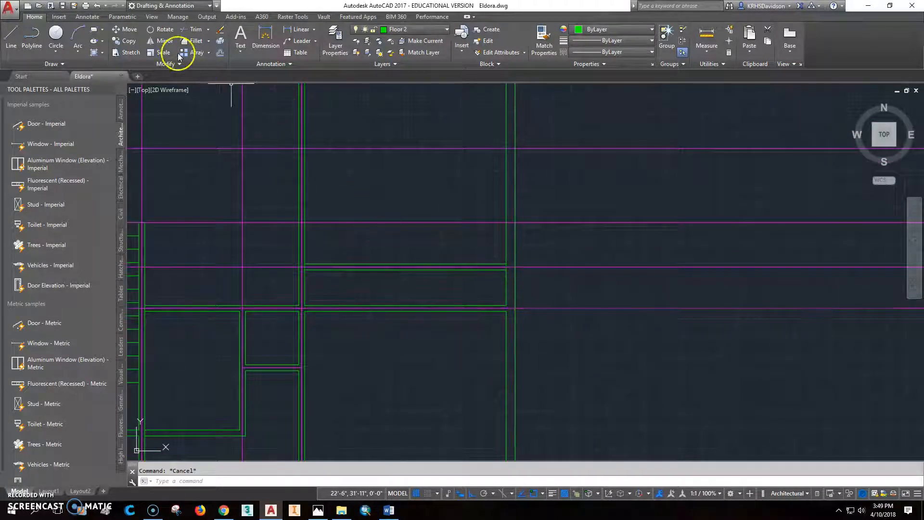
pyautogui.click(128, 41)
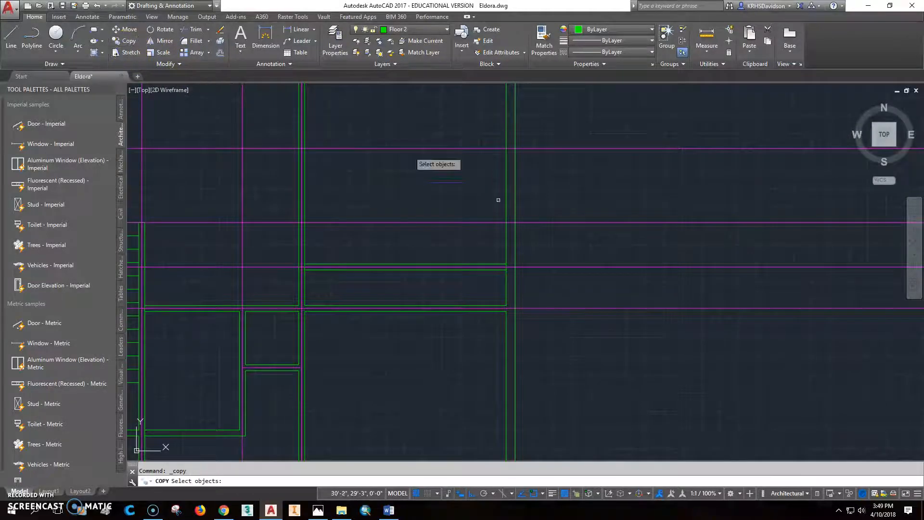
pyautogui.click(501, 268)
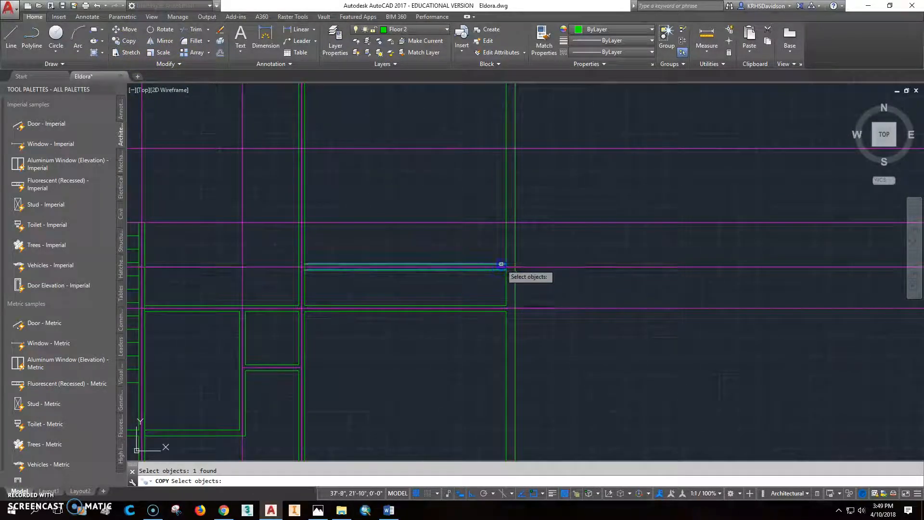
pyautogui.press('Return')
pyautogui.click(690, 397)
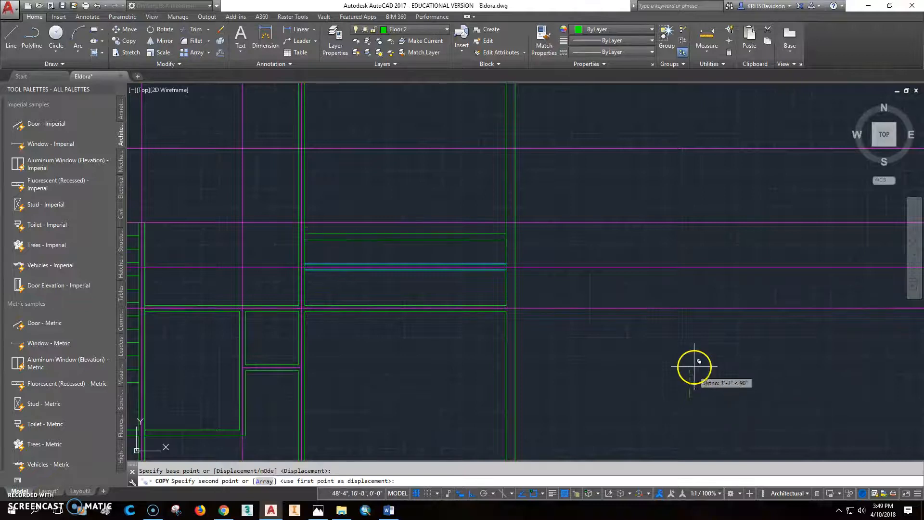
pyautogui.write("2'4")
pyautogui.press('Return')
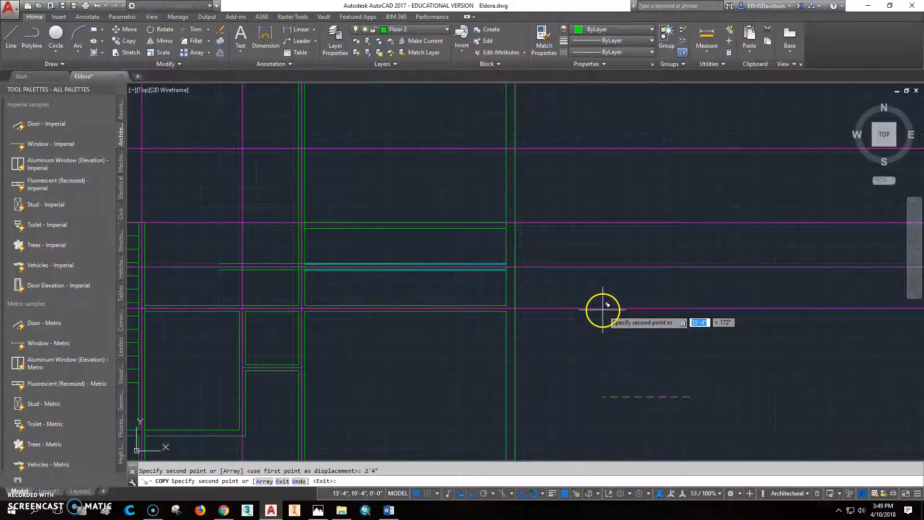
pyautogui.press('Escape')
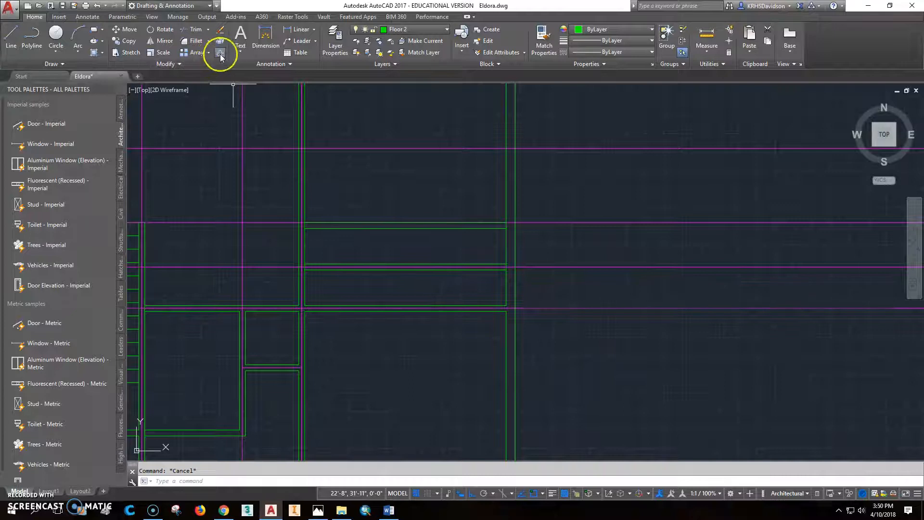
# - Copy the middle closet wall's horizontal construction line up to the new upper closet wall
pyautogui.click(126, 41)
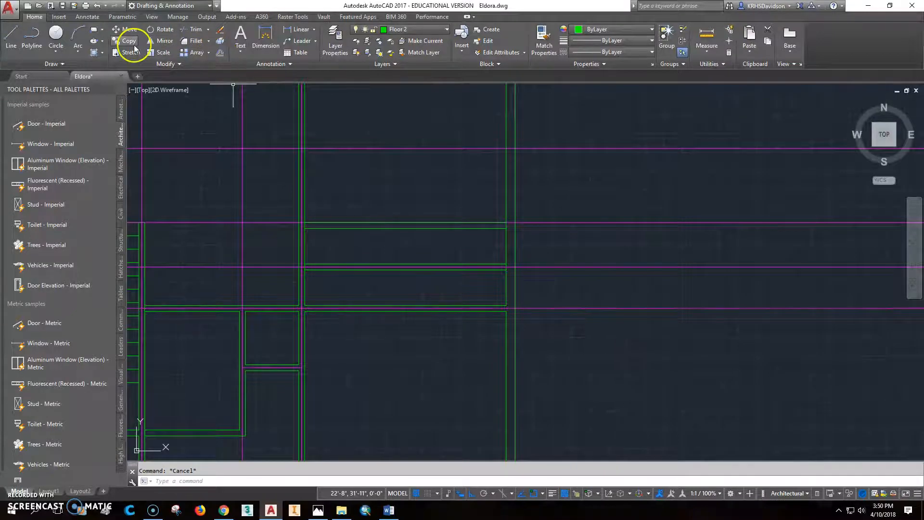
pyautogui.click(543, 267)
pyautogui.press('Return')
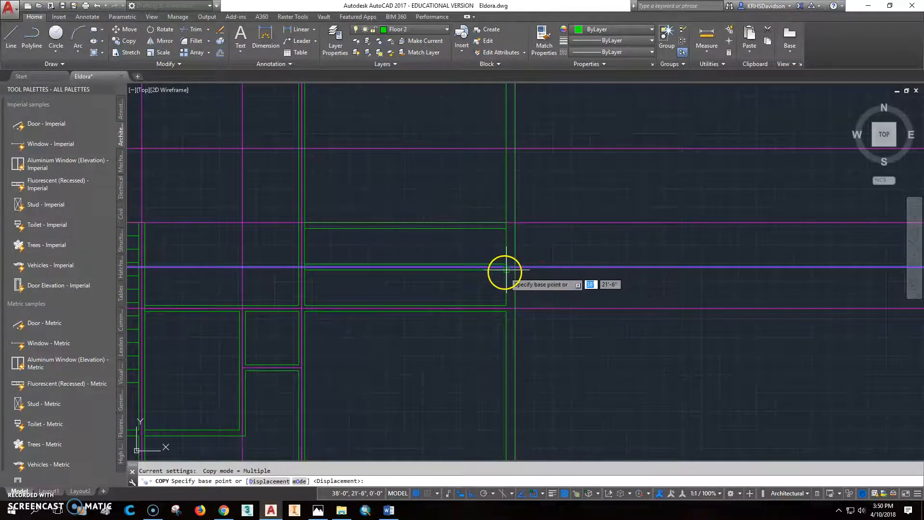
pyautogui.click(506, 267)
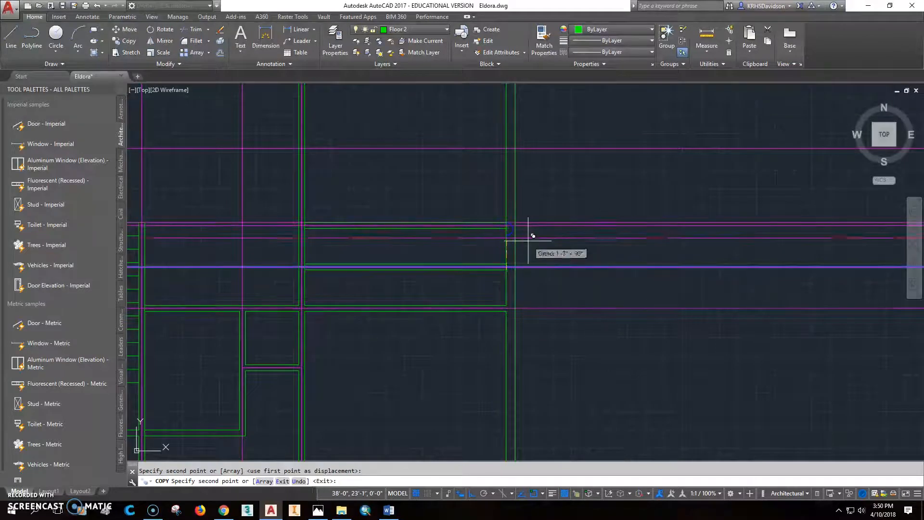
pyautogui.press('Escape')
pyautogui.scroll(-2, 531, 253)
pyautogui.scroll(2, 513, 278)
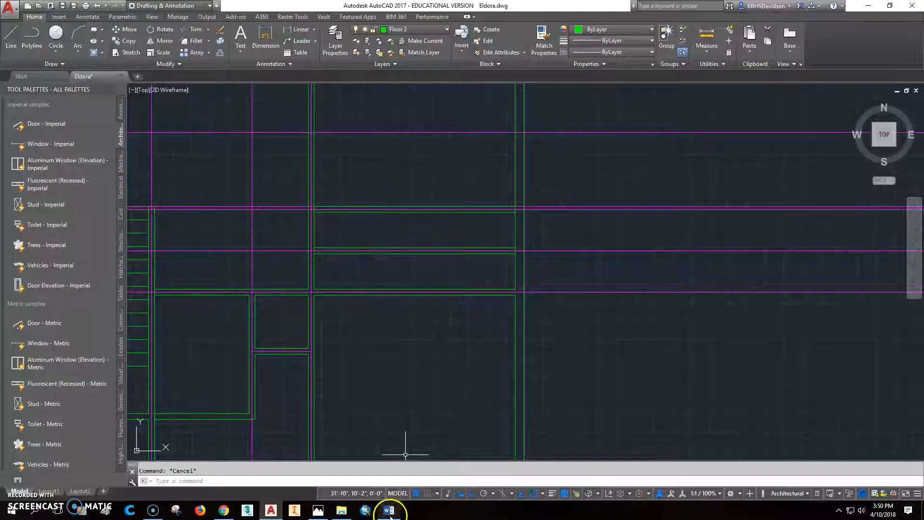
# - Consult the closet layout in the reference plan image and trim the bedroom's left wall face between the upper closet wall's two faces
pyautogui.click(317, 511)
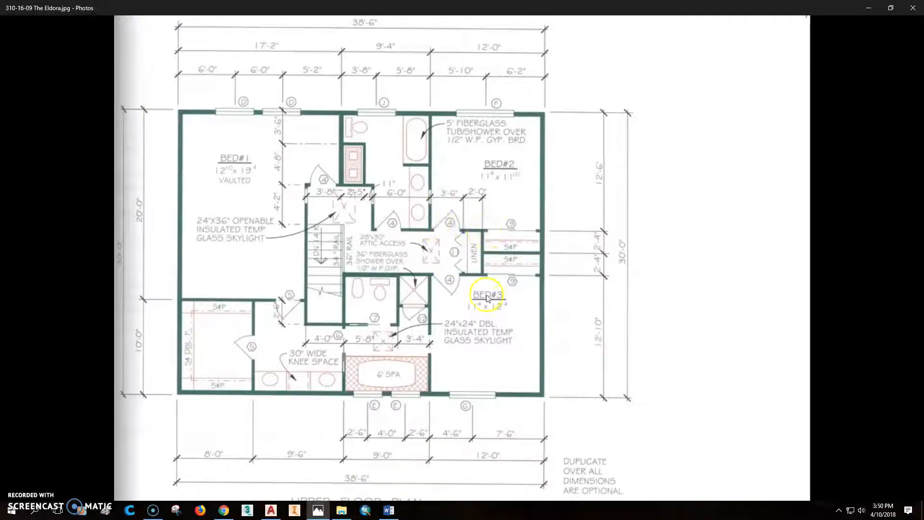
pyautogui.click(270, 511)
pyautogui.scroll(-3, 501, 268)
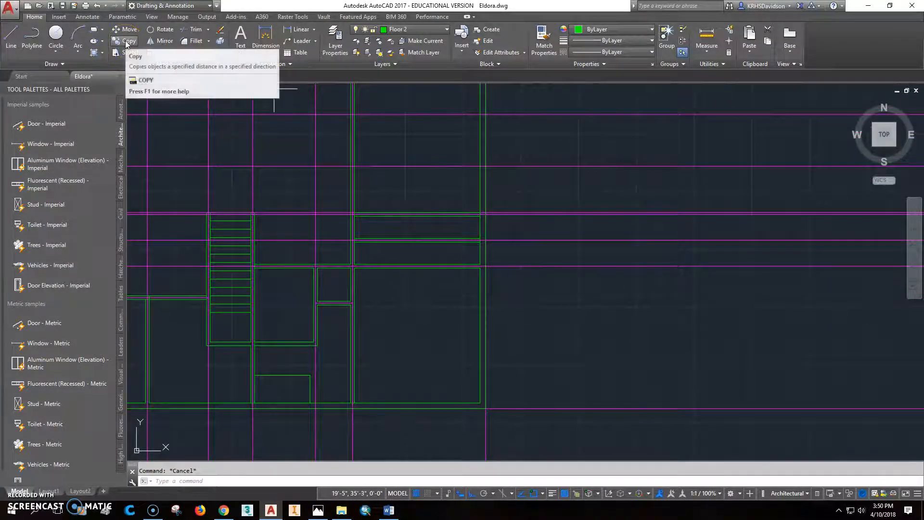
pyautogui.scroll(3, 374, 231)
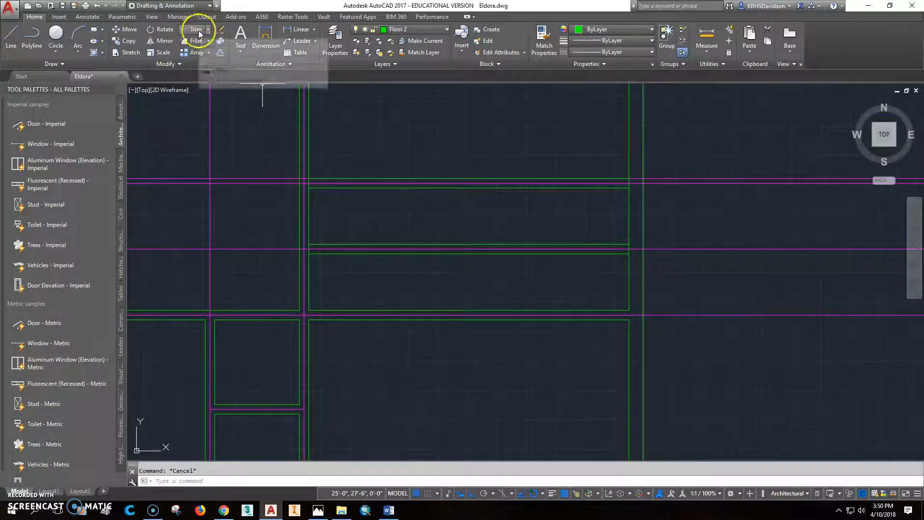
pyautogui.click(198, 30)
pyautogui.click(316, 187)
pyautogui.click(315, 179)
pyautogui.click(325, 310)
pyautogui.click(325, 320)
pyautogui.press('Return')
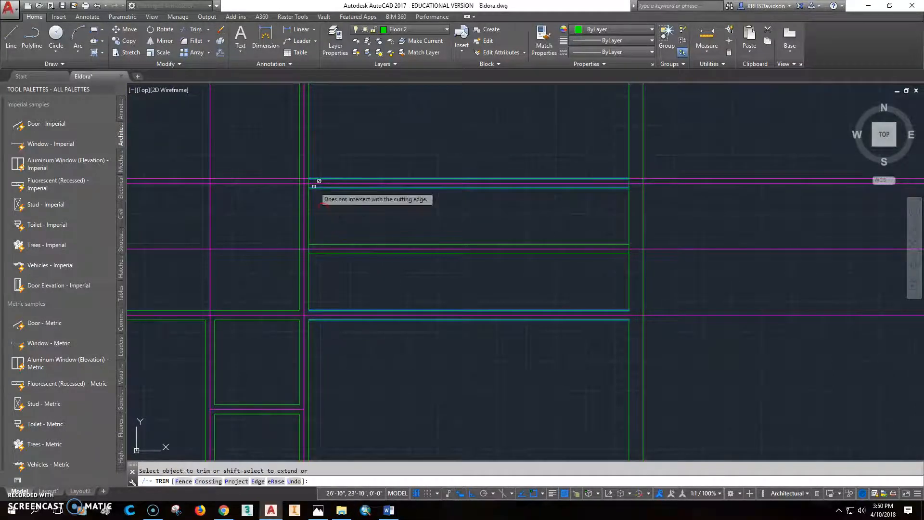
pyautogui.scroll(4, 315, 185)
pyautogui.scroll(-3, 302, 185)
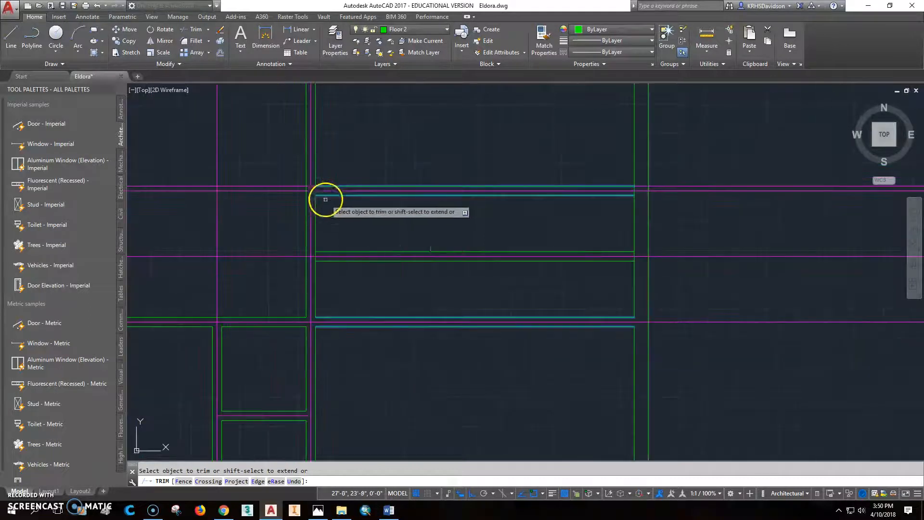
pyautogui.press('Escape')
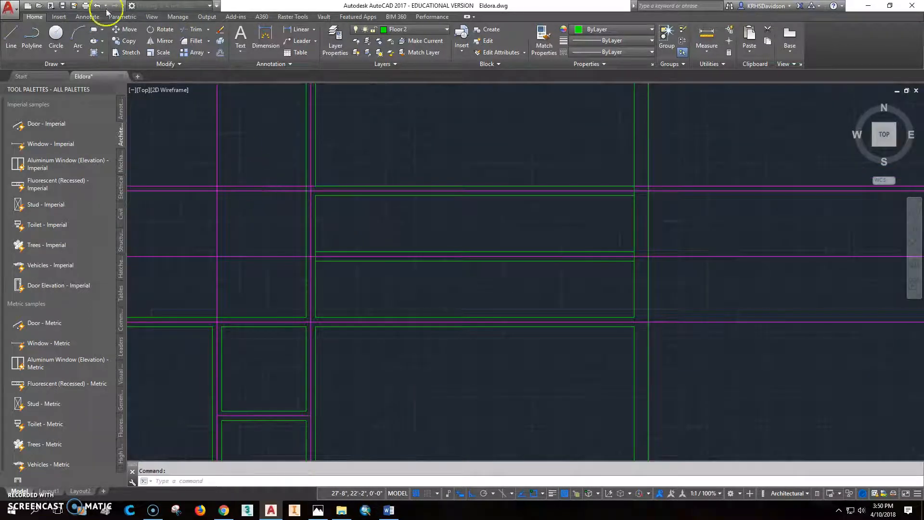
pyautogui.press('Escape')
# - Copy the bedroom's left wall face in the closet area and its vertical construction line 5'6" to the right
pyautogui.scroll(-2, 107, 10)
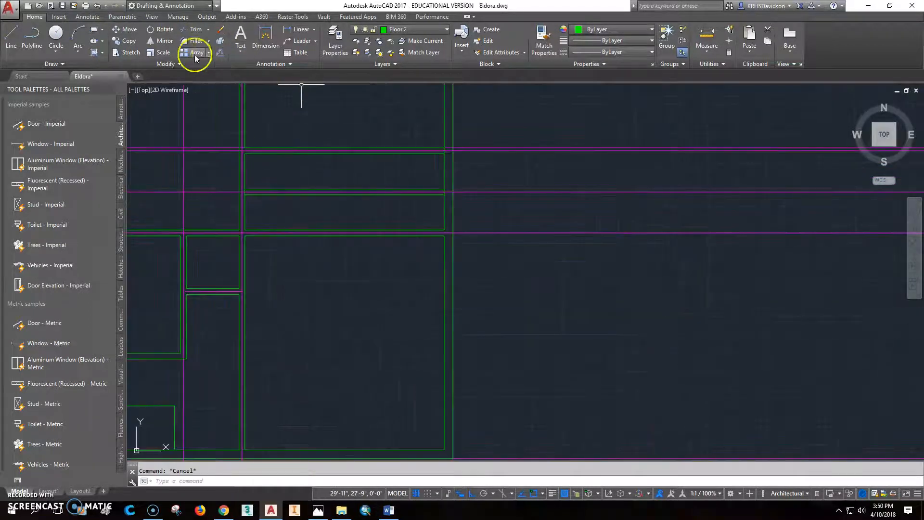
pyautogui.click(130, 42)
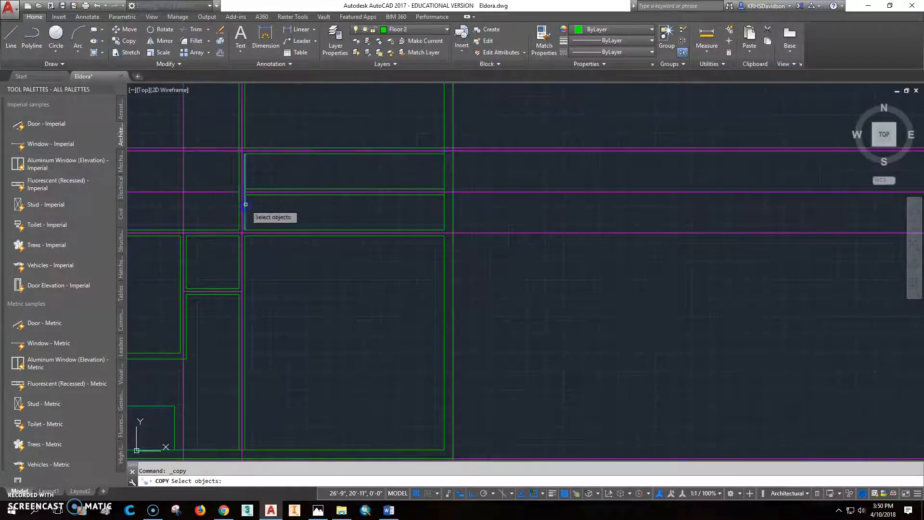
pyautogui.rightClick(279, 258)
pyautogui.click(299, 279)
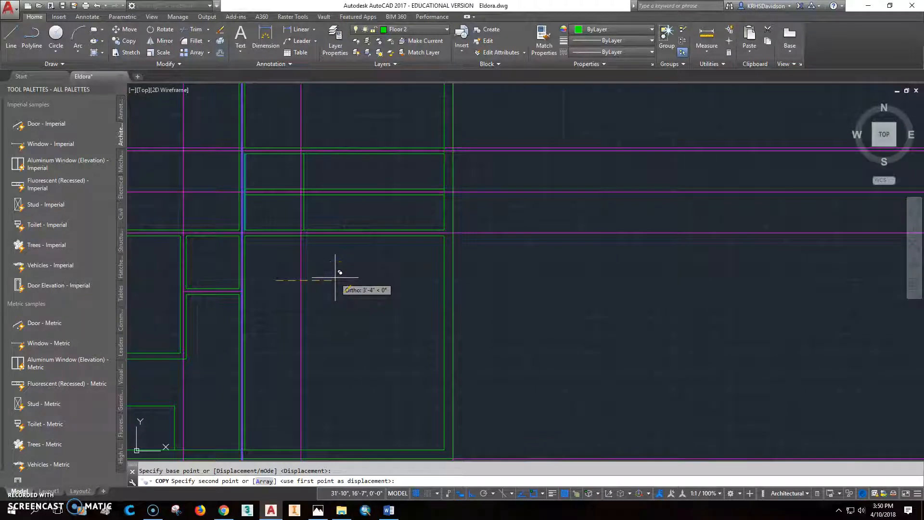
pyautogui.write('5\'6"')
pyautogui.press('Return')
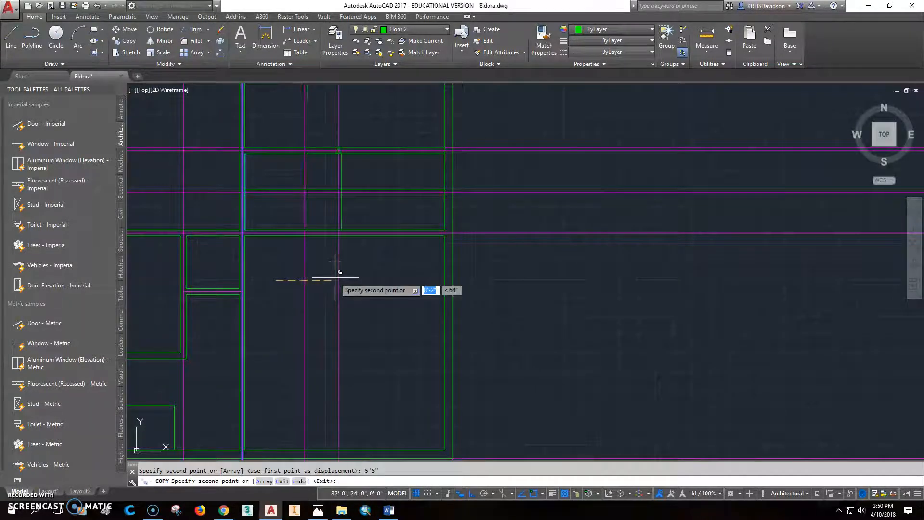
pyautogui.press('Escape')
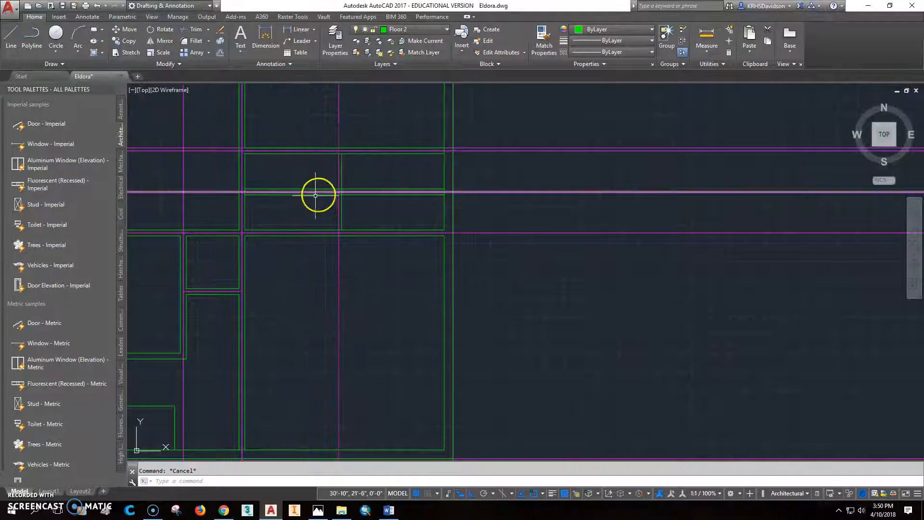
# - Mirror the copied vertical wall face across its construction line, keeping the original, to complete the closet divider wall
pyautogui.click(159, 42)
pyautogui.press('Return')
pyautogui.click(338, 233)
pyautogui.click(357, 287)
pyautogui.rightClick(357, 295)
pyautogui.click(406, 295)
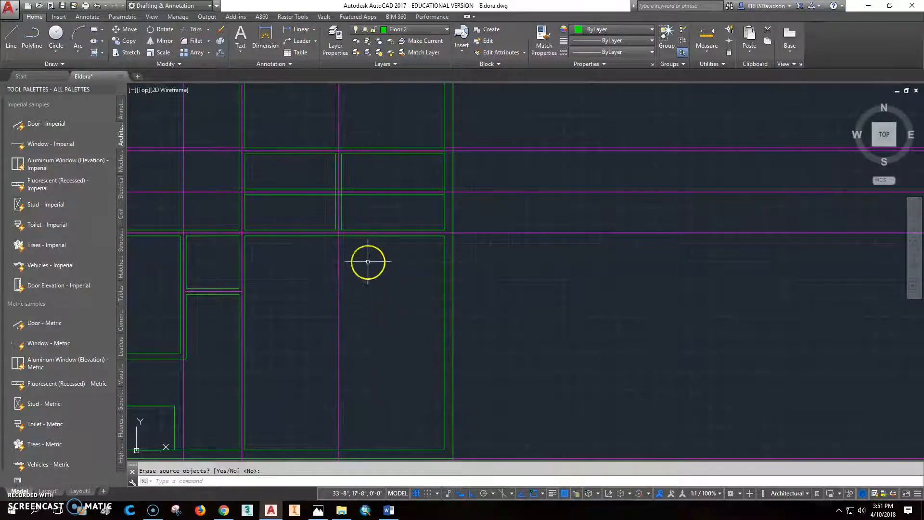
# - Trim the right exterior wall's inner face between the upper closet wall's two faces, using all objects as cutting edges
pyautogui.scroll(2, 338, 245)
pyautogui.scroll(-2, 344, 246)
pyautogui.moveTo(347, 246); pyautogui.dragTo(356, 295, button='middle')
pyautogui.scroll(2, 357, 298)
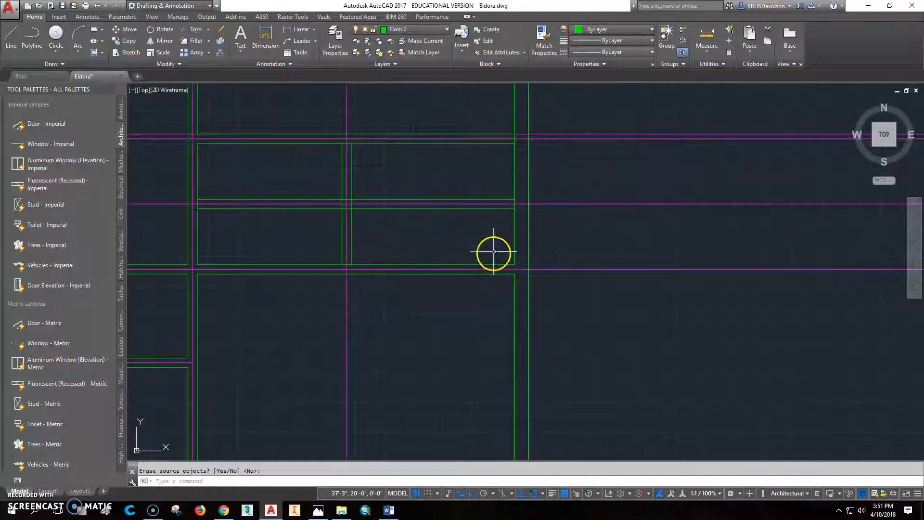
pyautogui.click(197, 30)
pyautogui.press('Return')
pyautogui.scroll(4, 482, 217)
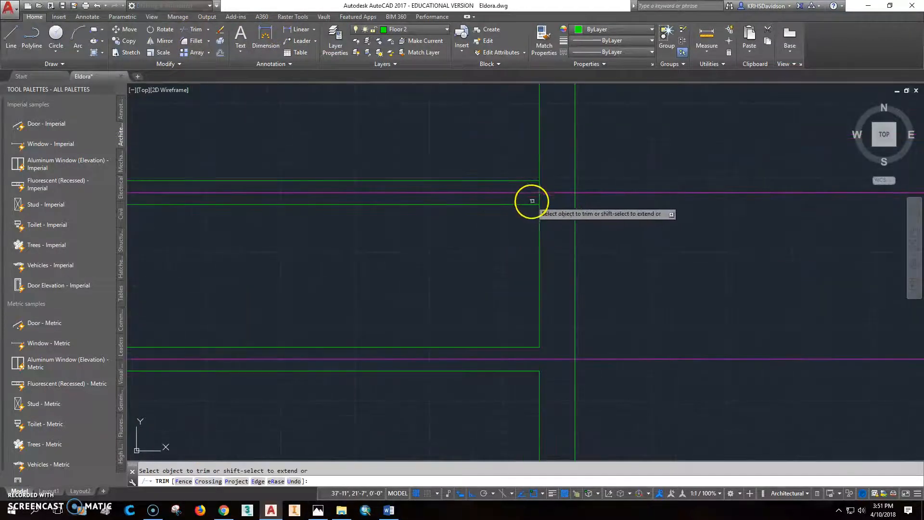
pyautogui.moveTo(524, 345); pyautogui.dragTo(463, 412, button='middle')
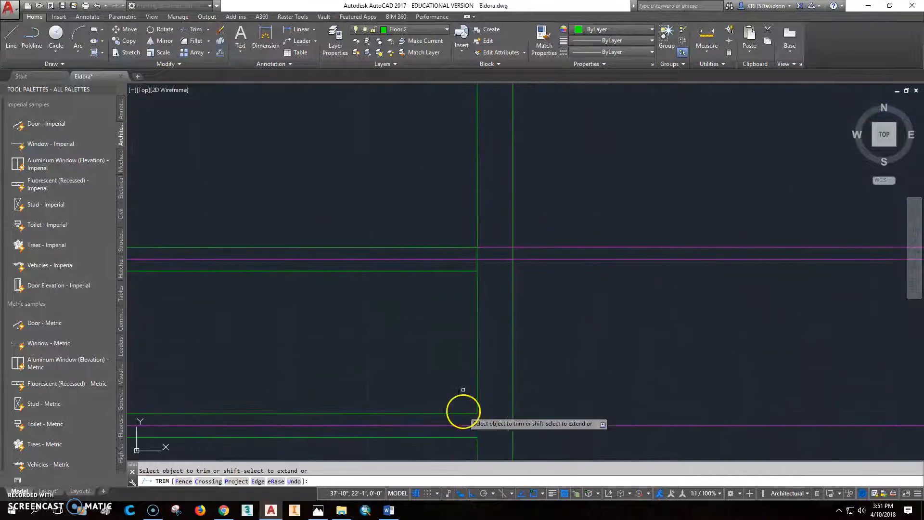
pyautogui.click(477, 260)
pyautogui.click(477, 255)
# - Trim the upper and lower closet wall faces between the divider wall's two faces to open both junctions
pyautogui.scroll(-4, 483, 263)
pyautogui.moveTo(374, 327); pyautogui.dragTo(577, 272, button='middle')
pyautogui.scroll(4, 540, 213)
pyautogui.click(483, 212)
pyautogui.scroll(-2, 477, 228)
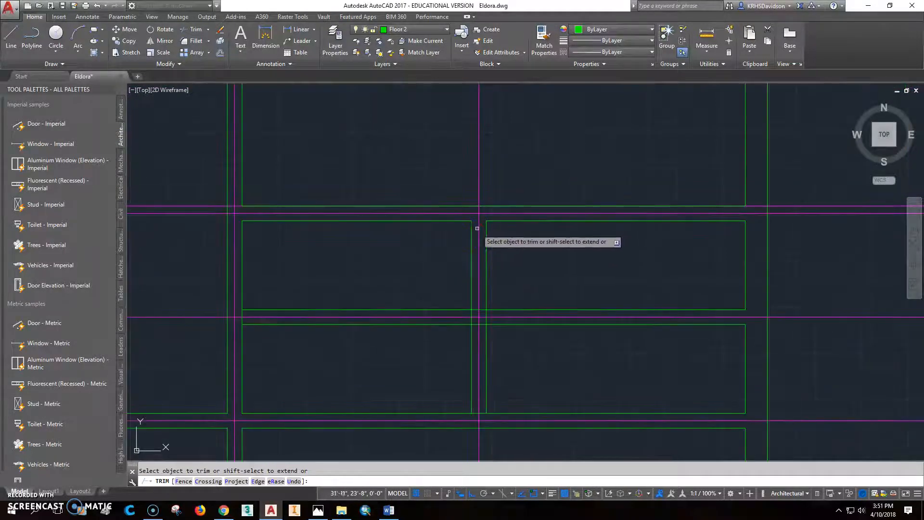
pyautogui.click(482, 413)
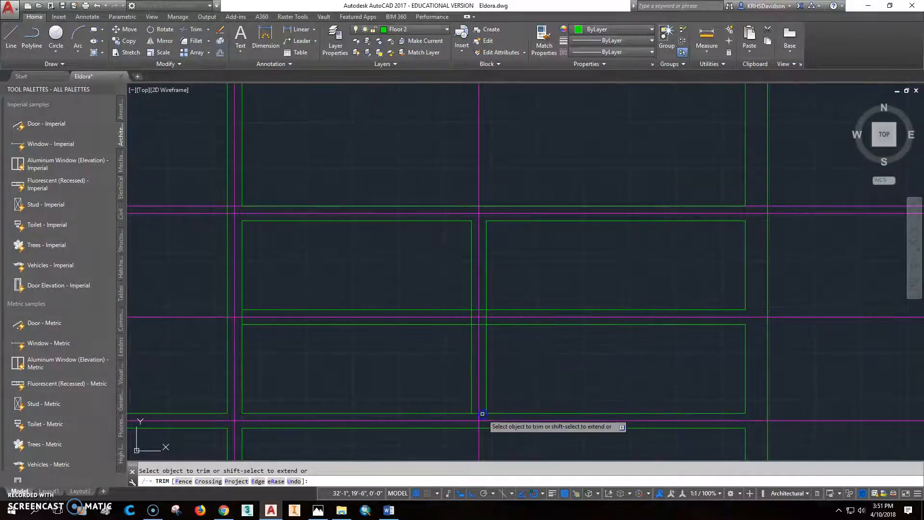
# - Trim the overlapping lines where the middle closet wall meets the divider, leaving a T-junction open to the right
pyautogui.scroll(4, 481, 417)
pyautogui.click(494, 283)
pyautogui.click(504, 255)
pyautogui.click(496, 244)
pyautogui.click(473, 279)
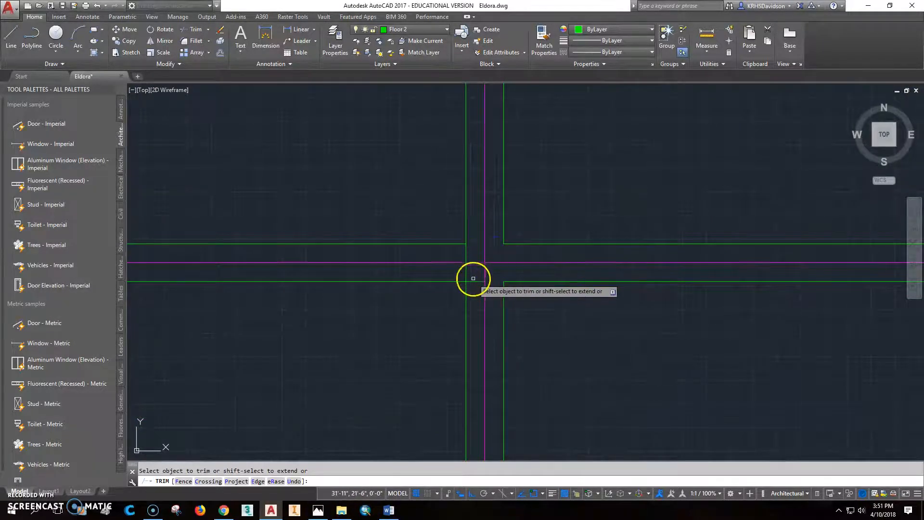
pyautogui.scroll(-4, 475, 283)
pyautogui.scroll(2, 530, 326)
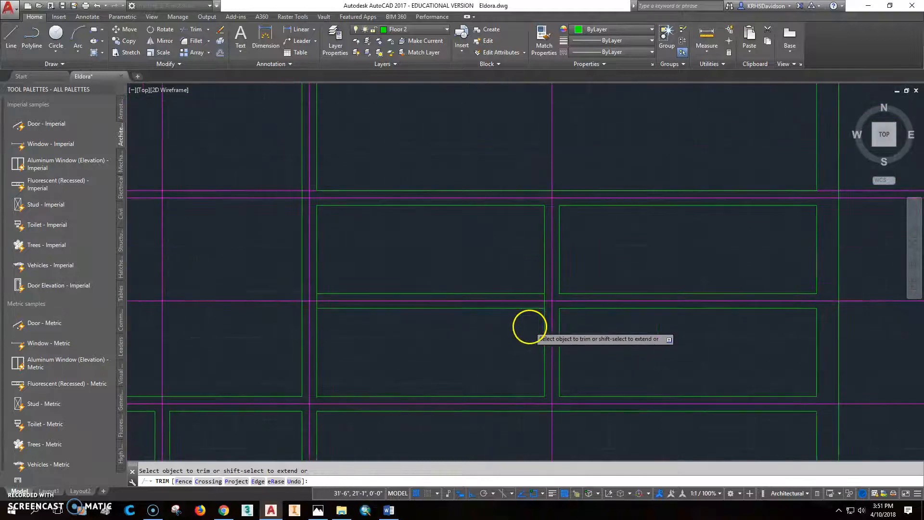
# - Erase the two leftover middle closet wall faces left of the divider wall
pyautogui.press('Escape')
pyautogui.write('E')
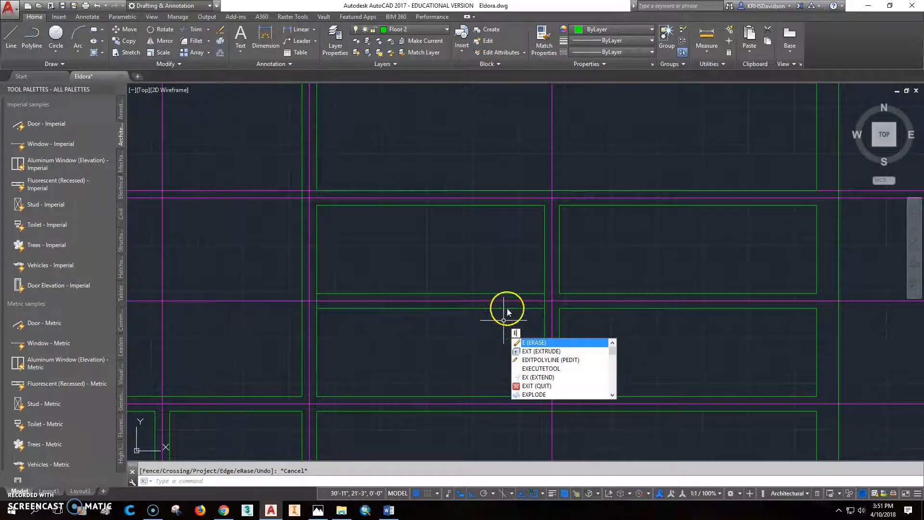
pyautogui.click(539, 342)
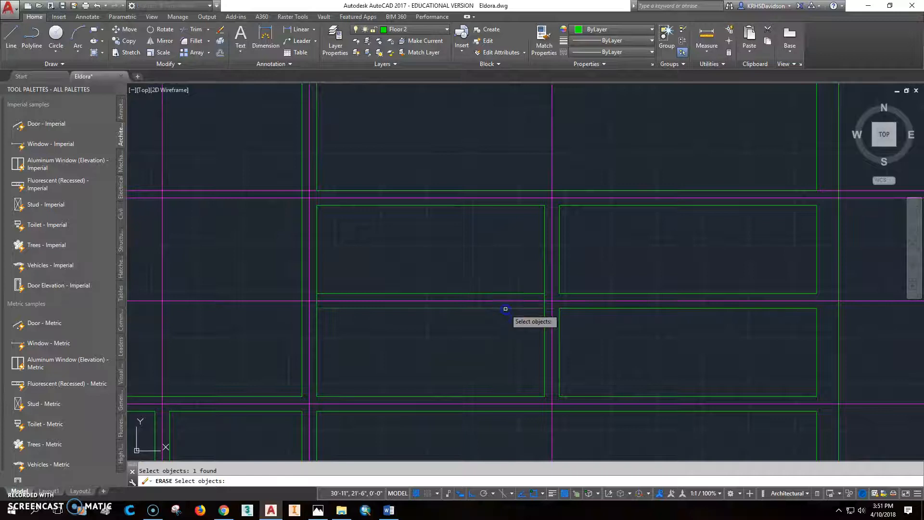
pyautogui.rightClick(511, 316)
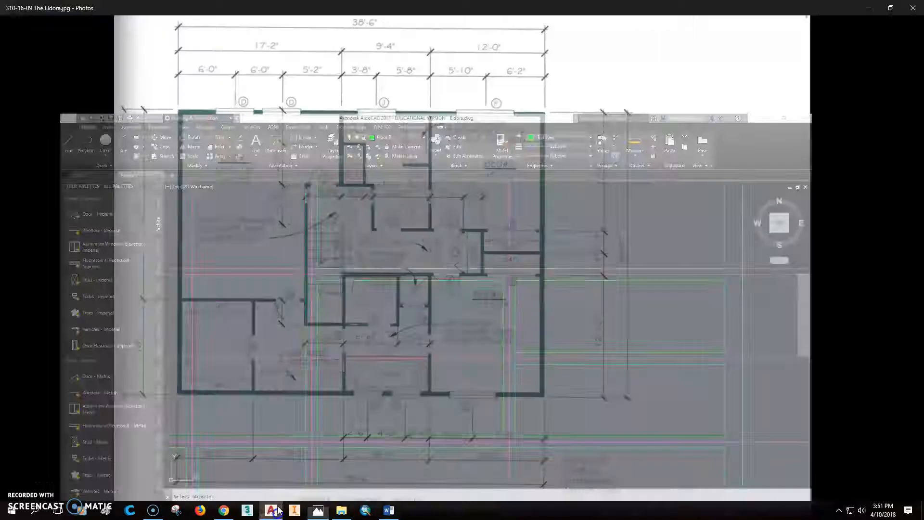
# - Check the closets on the reference plan, then trim the middle closet centerline at the divider and the divider centerline between the upper and lower closet centerlines
pyautogui.click(317, 510)
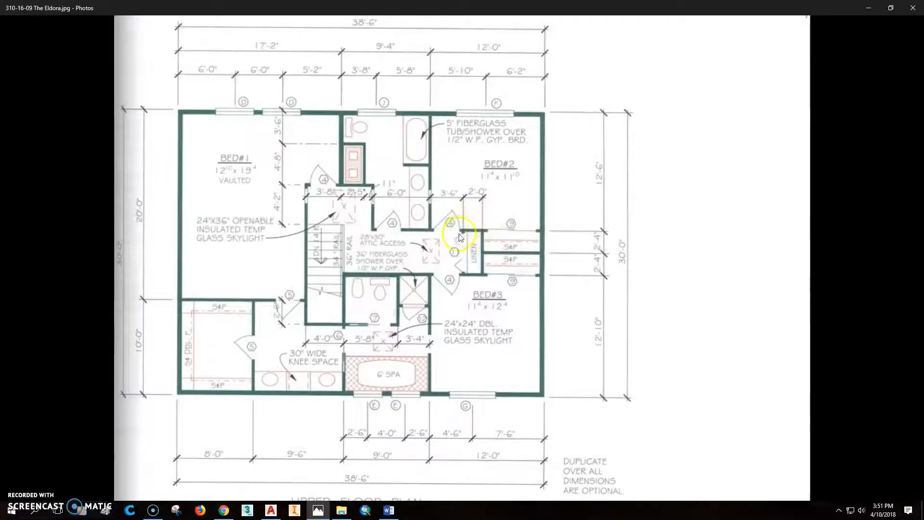
pyautogui.click(271, 511)
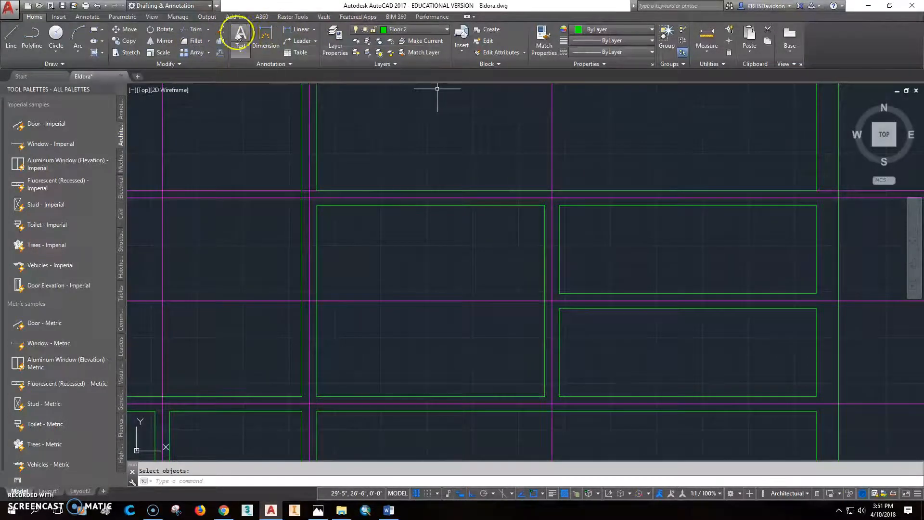
pyautogui.click(196, 29)
pyautogui.click(573, 197)
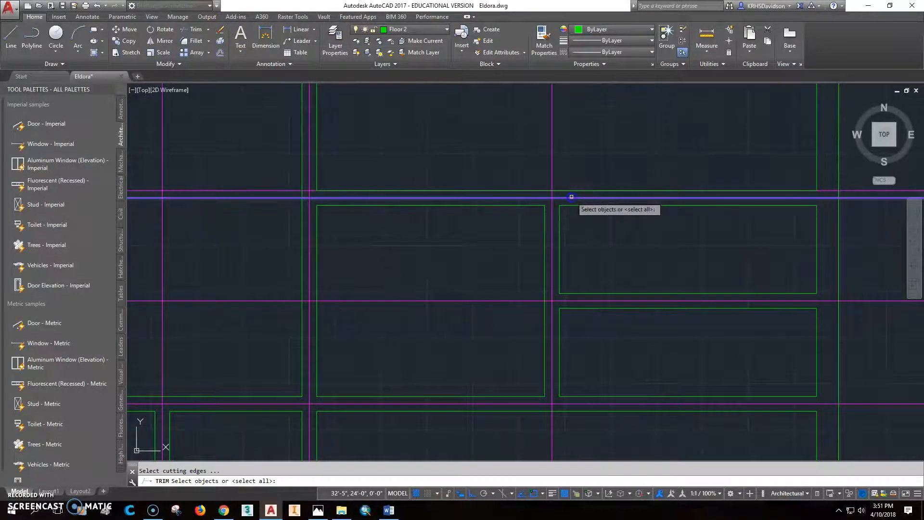
pyautogui.click(564, 403)
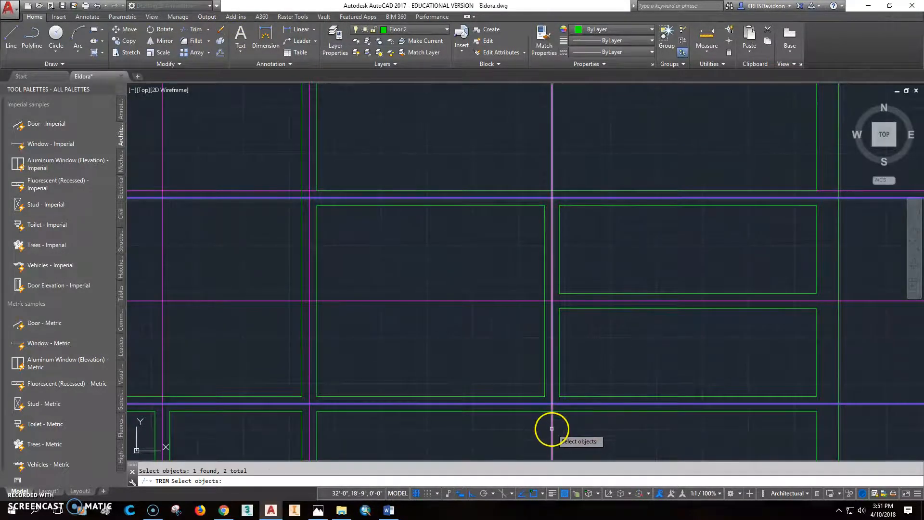
pyautogui.click(552, 428)
pyautogui.press('Return')
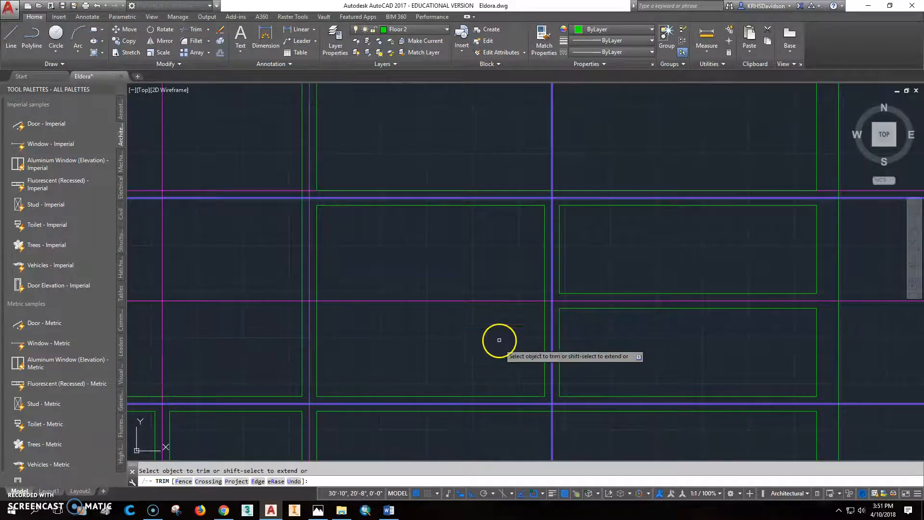
pyautogui.click(511, 300)
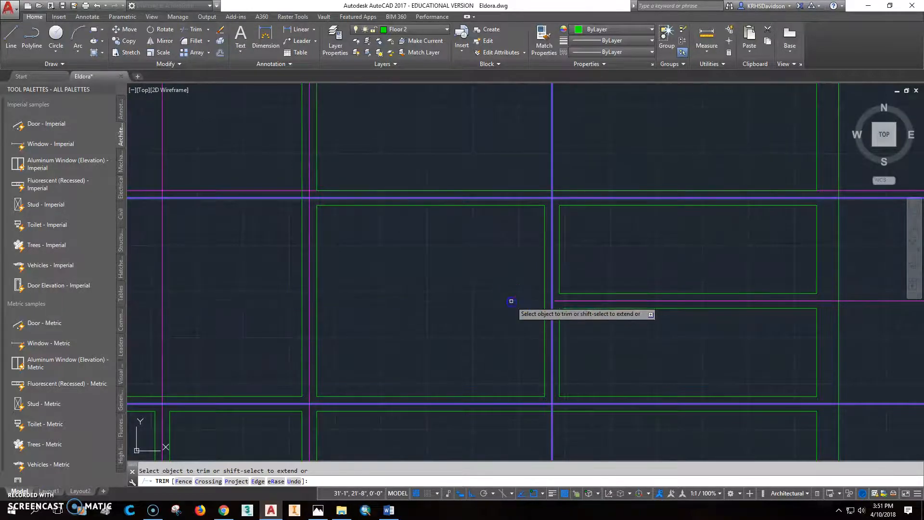
pyautogui.click(554, 169)
pyautogui.click(551, 428)
pyautogui.press('Escape')
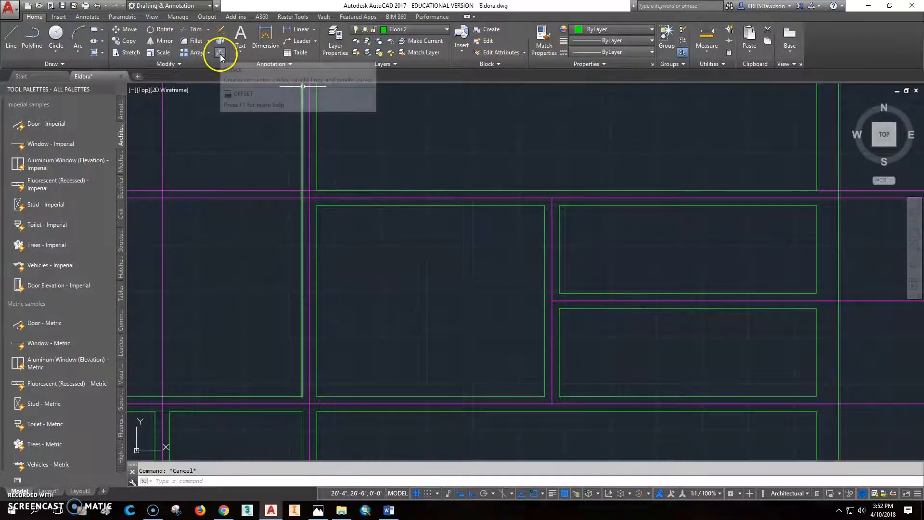
# - Copy the closet divider wall's faces and centerline 24" to the left to form the linen closet's front wall
pyautogui.click(124, 40)
pyautogui.click(515, 169)
pyautogui.click(584, 443)
pyautogui.press('Return')
pyautogui.click(584, 433)
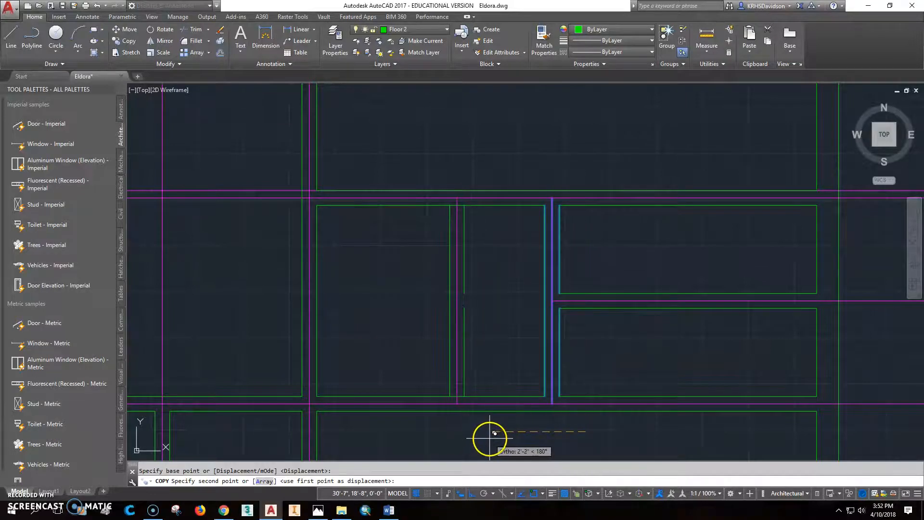
pyautogui.write('24')
pyautogui.press('Return')
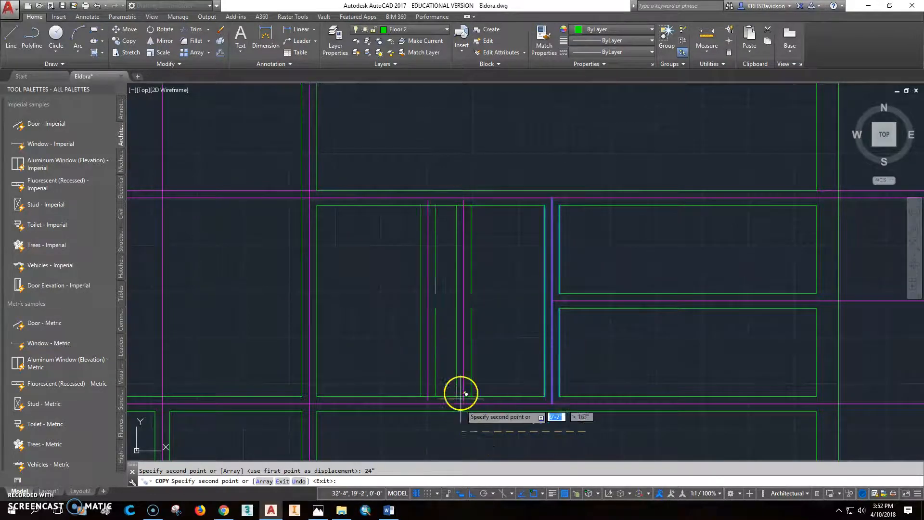
pyautogui.press('Escape')
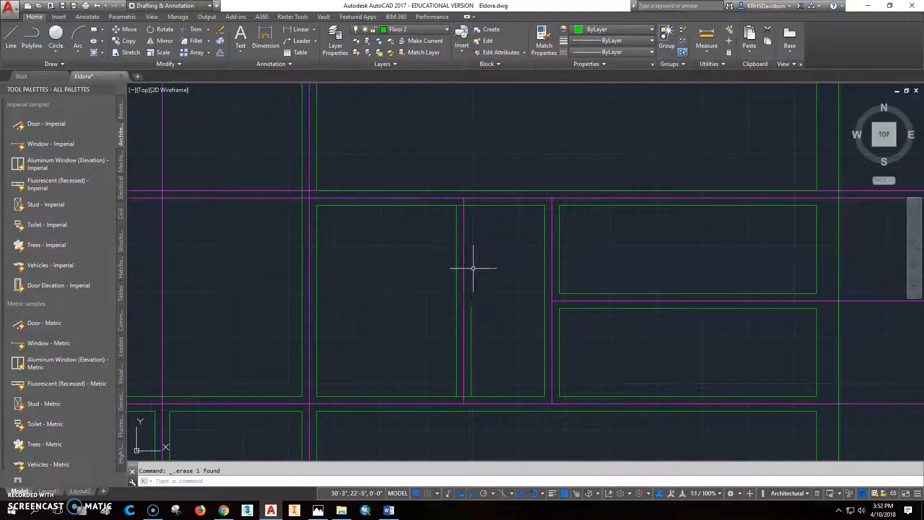
# - Erase the upper piece of the linen wall's right face and extend the lower piece up to the upper closet wall
pyautogui.click(195, 30)
pyautogui.click(208, 30)
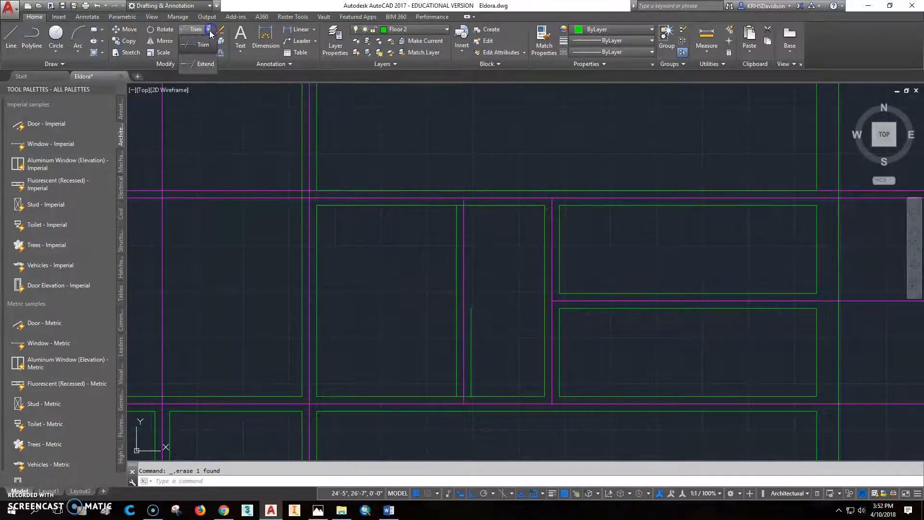
pyautogui.click(197, 57)
pyautogui.click(472, 312)
# - Trim the upper and lower closet wall faces between the linen wall's two faces to open both junctions
pyautogui.click(208, 29)
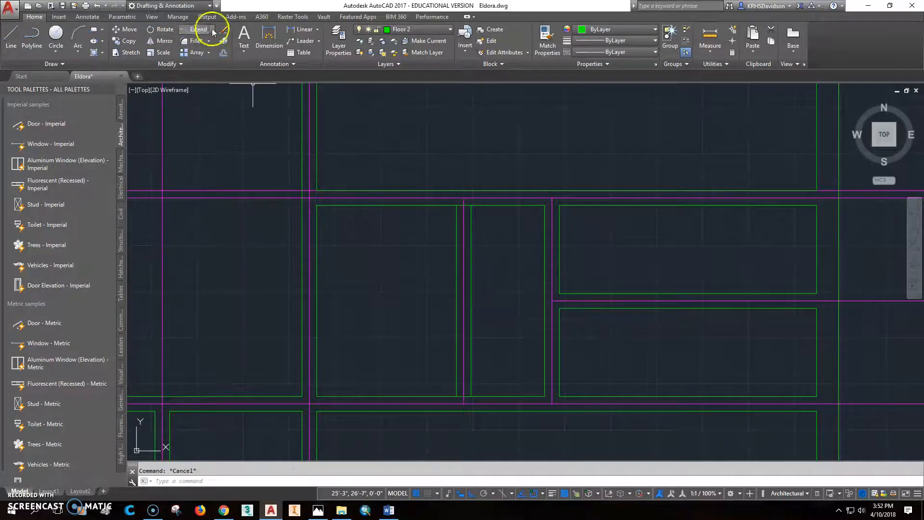
pyautogui.click(207, 43)
pyautogui.click(472, 215)
pyautogui.rightClick(457, 222)
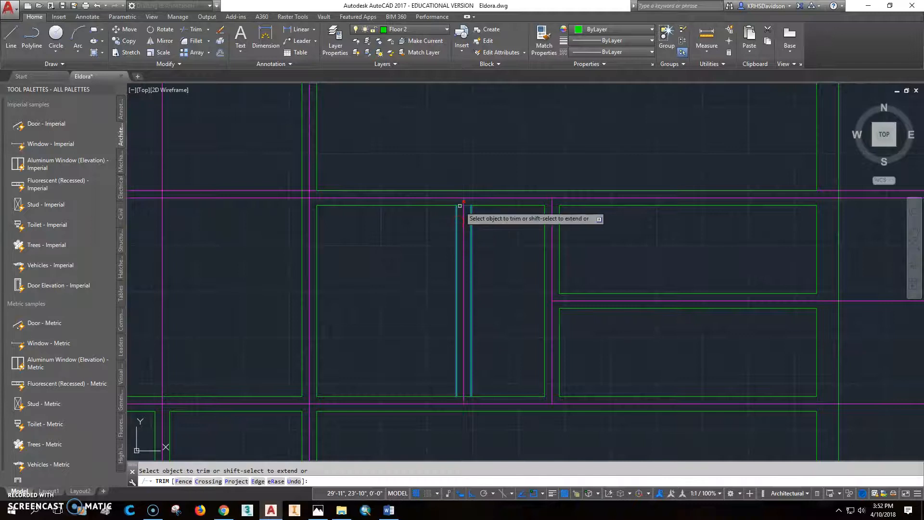
pyautogui.press('Escape')
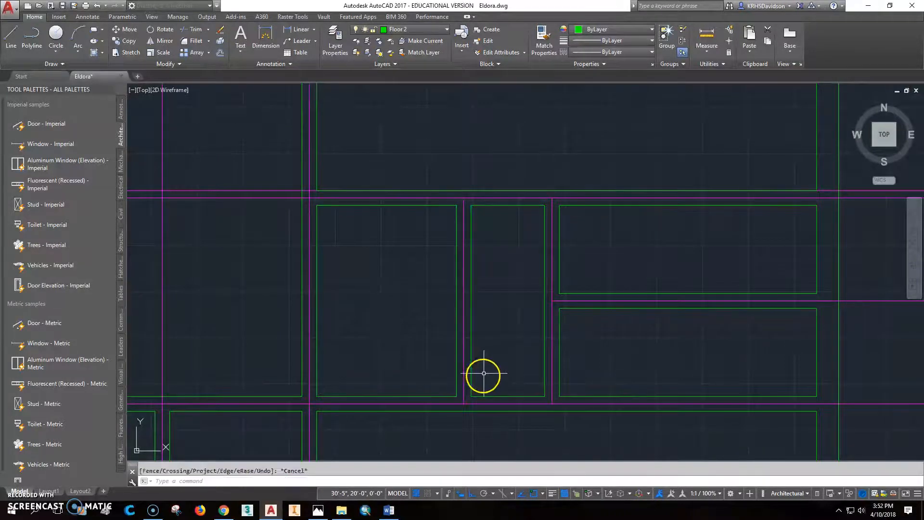
# - Switch to Photos to check the upper floor reference plan
pyautogui.scroll(-2, 584, 292)
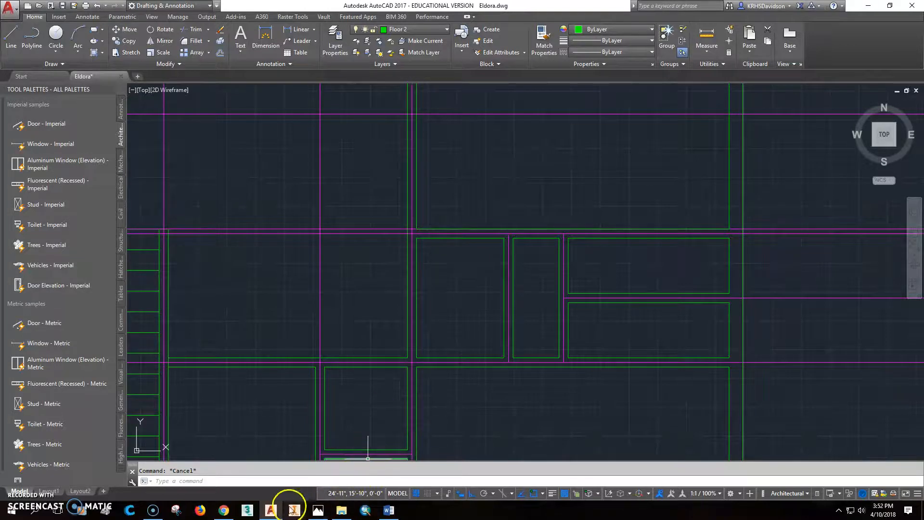
pyautogui.click(318, 510)
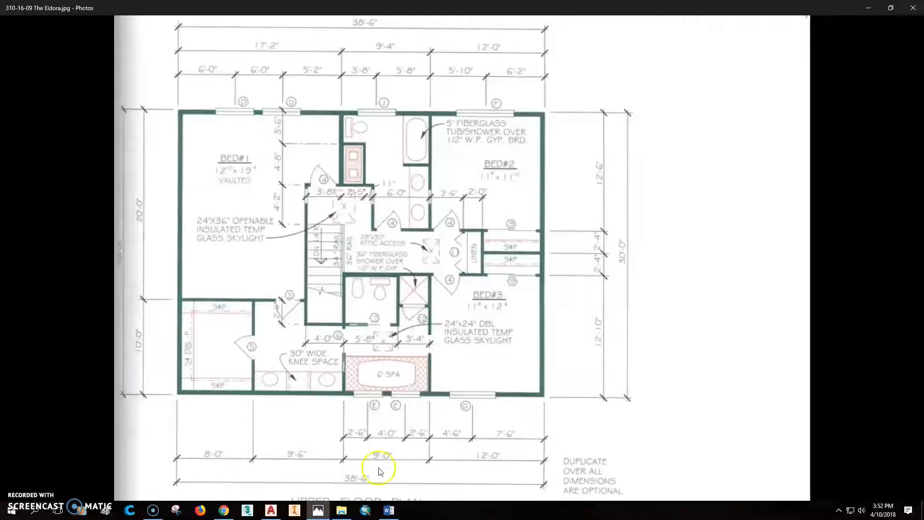